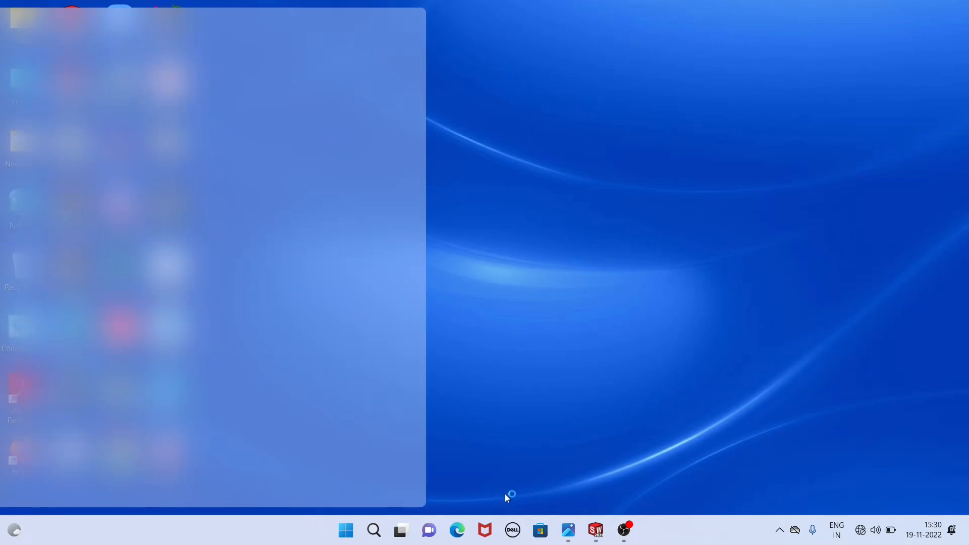
Switch to SOLIDWORKS to examine the finished bracket from its opposite side, and check its dimensioned reference drawing.
left_click(596, 530)
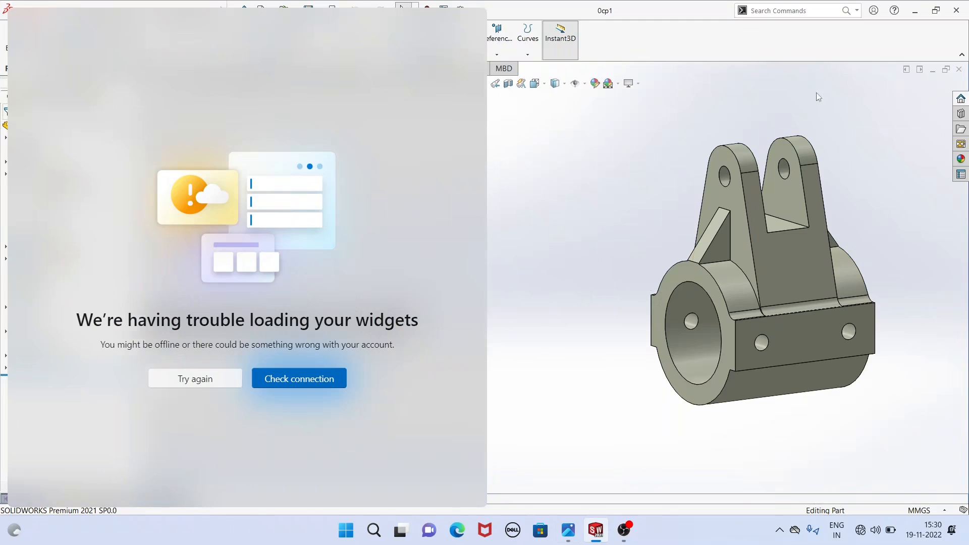
left_click(915, 10)
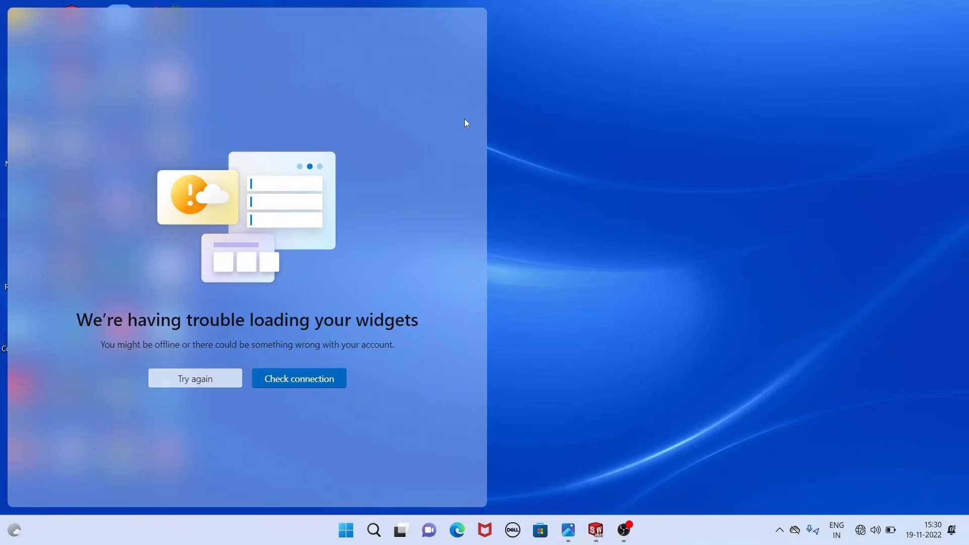
key("super")
left_click(719, 105)
left_click(596, 529)
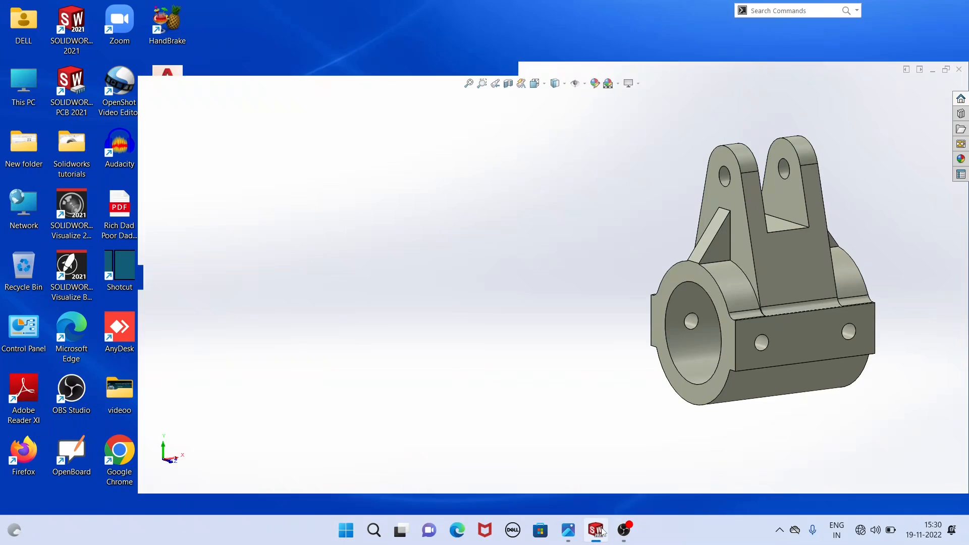
middle_click_drag(631, 271, 464, 370, "ctrl")
left_click(569, 530)
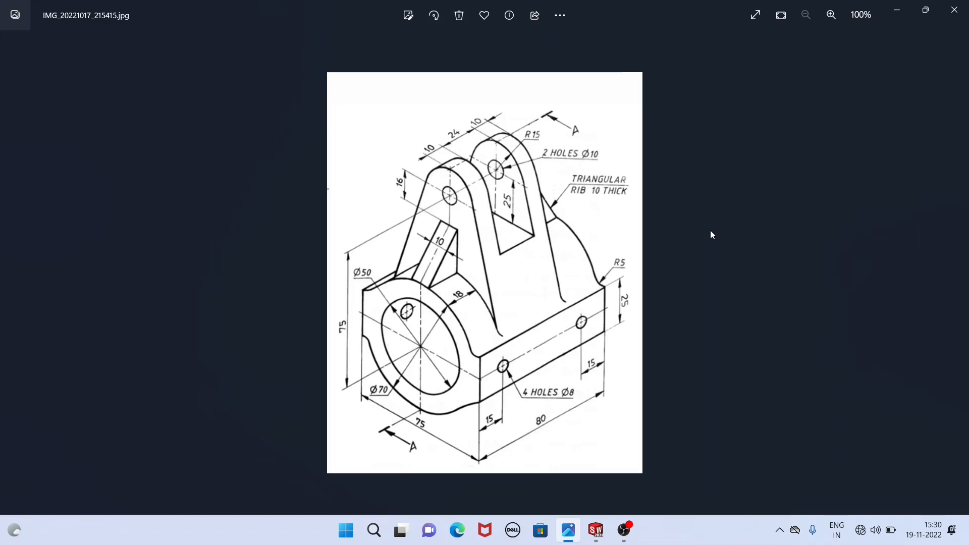
left_click(897, 10)
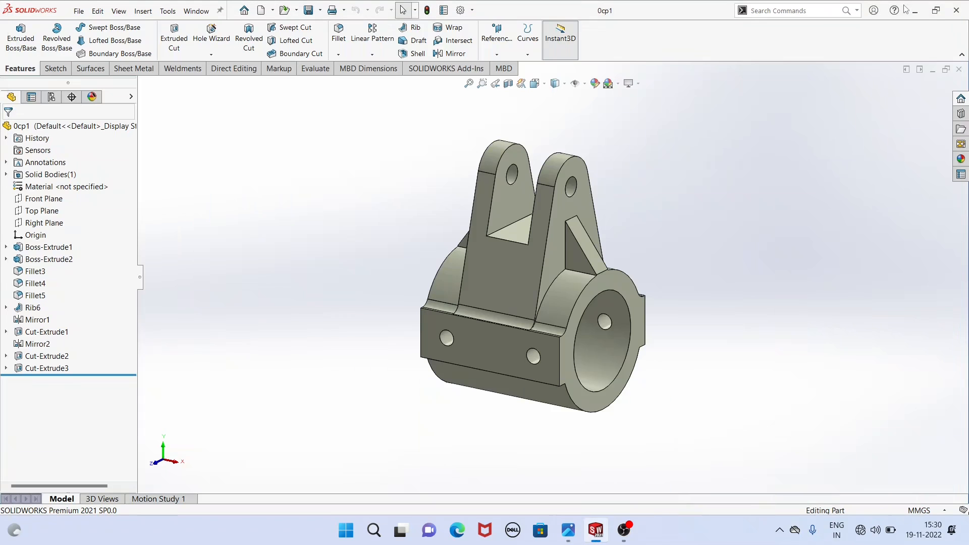
Close the finished bracket model and create a new part document.
left_click(959, 70)
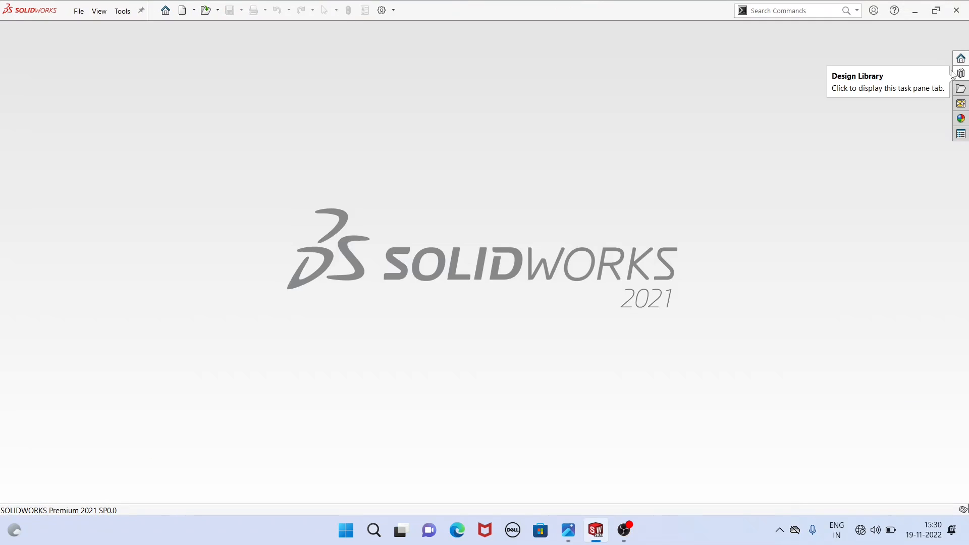
left_click(82, 16)
left_click(93, 29)
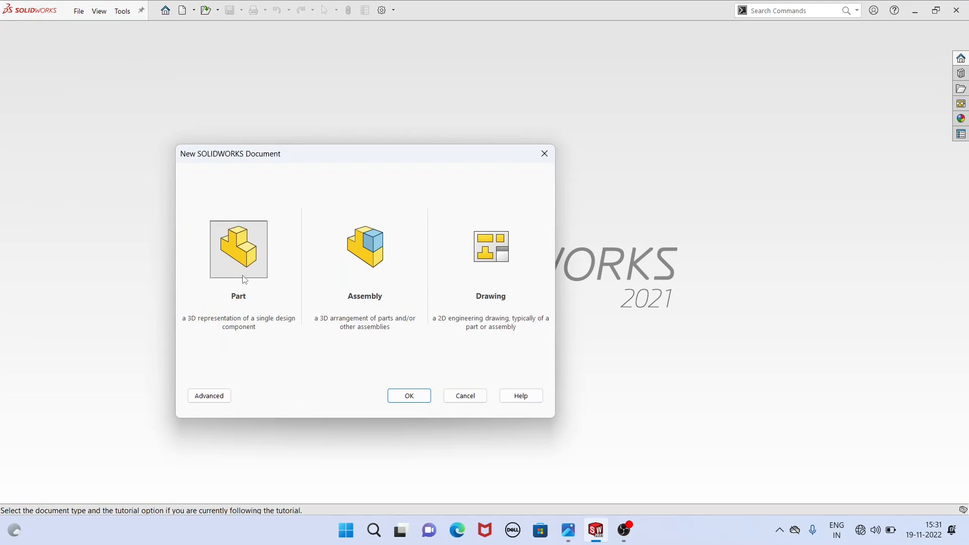
left_click(243, 280)
left_click(404, 395)
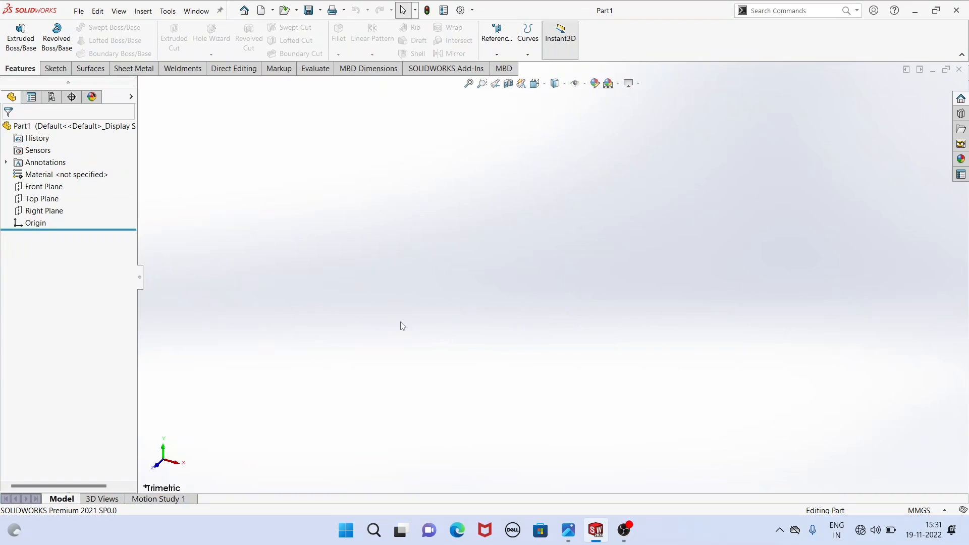
Consult the reference drawing and start a sketch on the Right Plane.
left_click(567, 530)
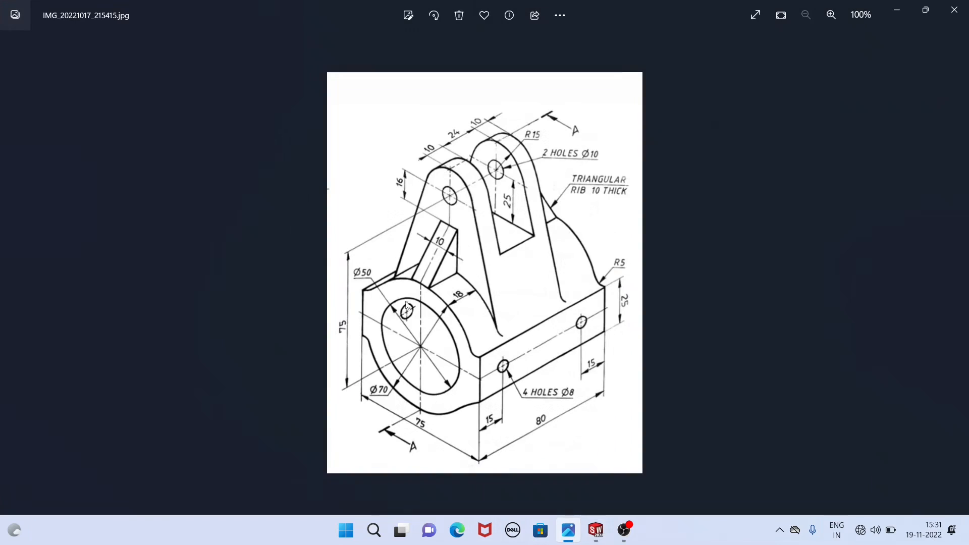
left_click(895, 11)
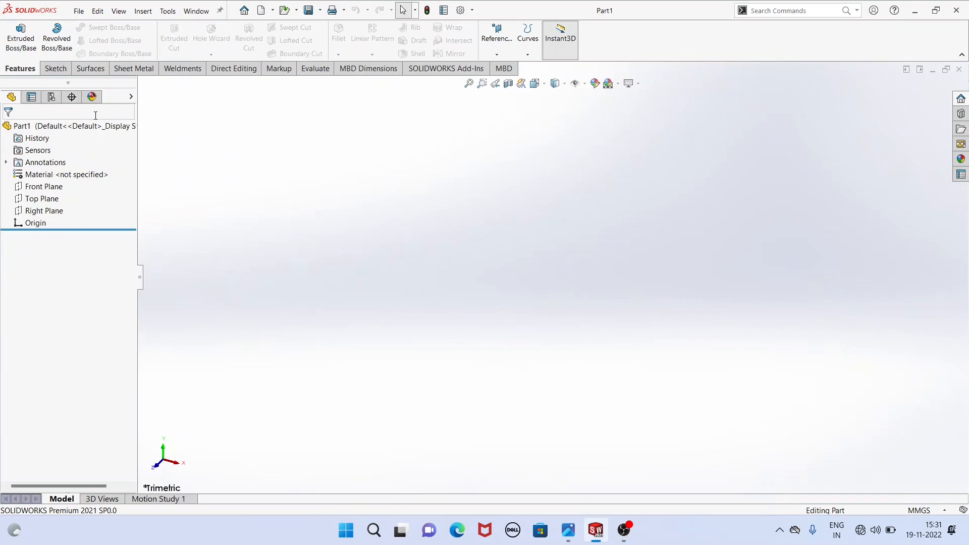
left_click(39, 212)
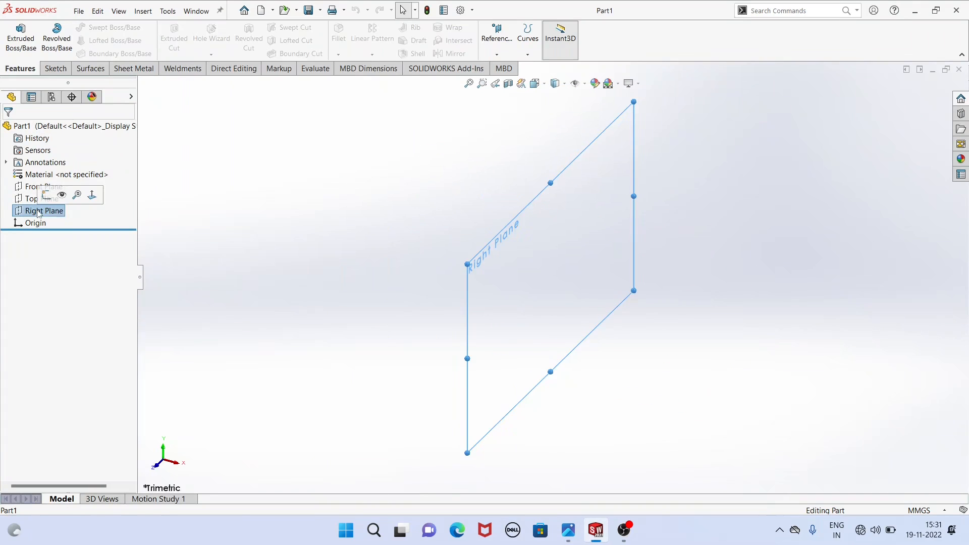
left_click(46, 196)
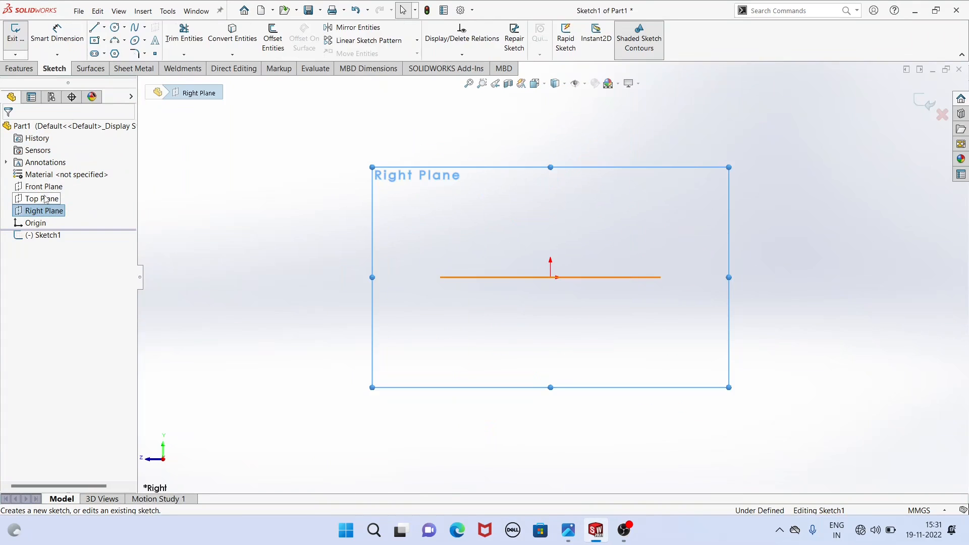
left_click(630, 138)
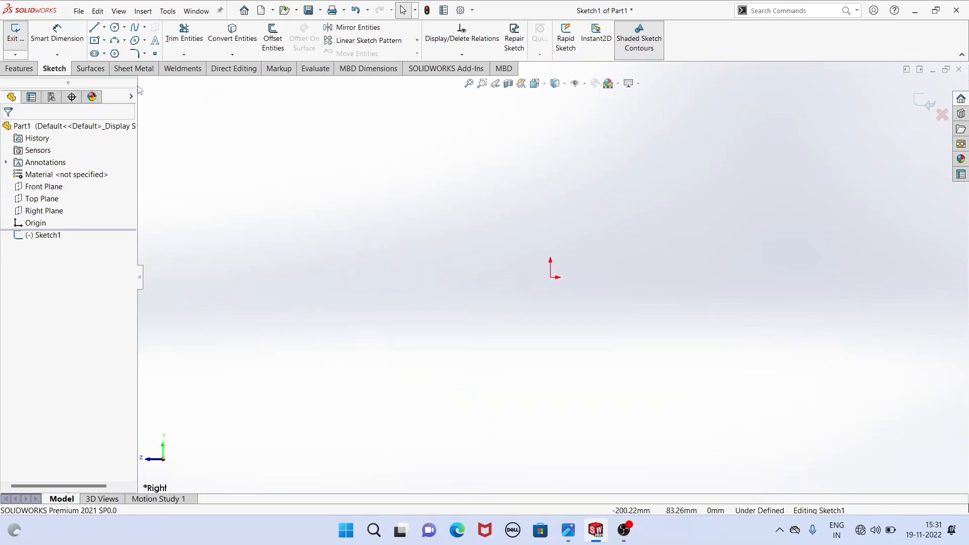
Sketch a circle about 71 mm in diameter centred on the origin.
left_click(116, 29)
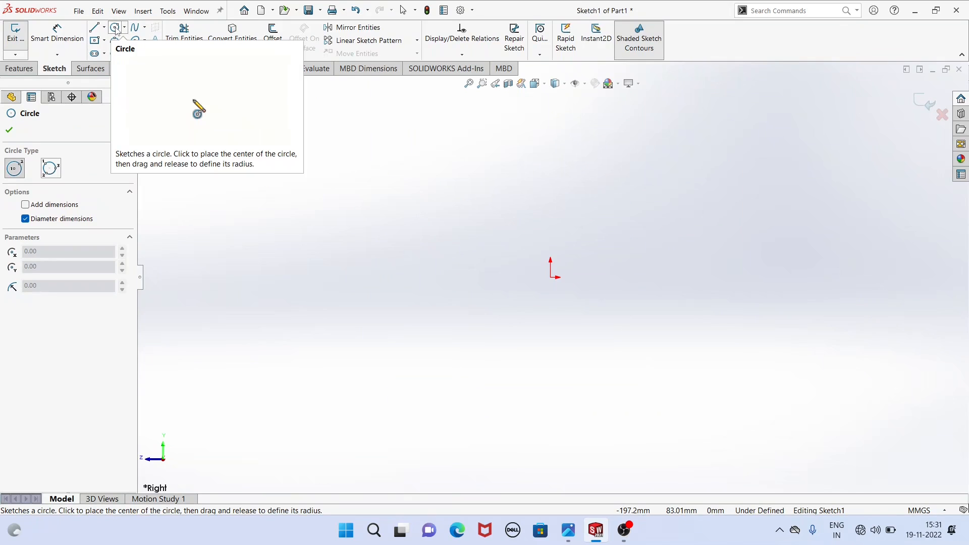
left_click(550, 277)
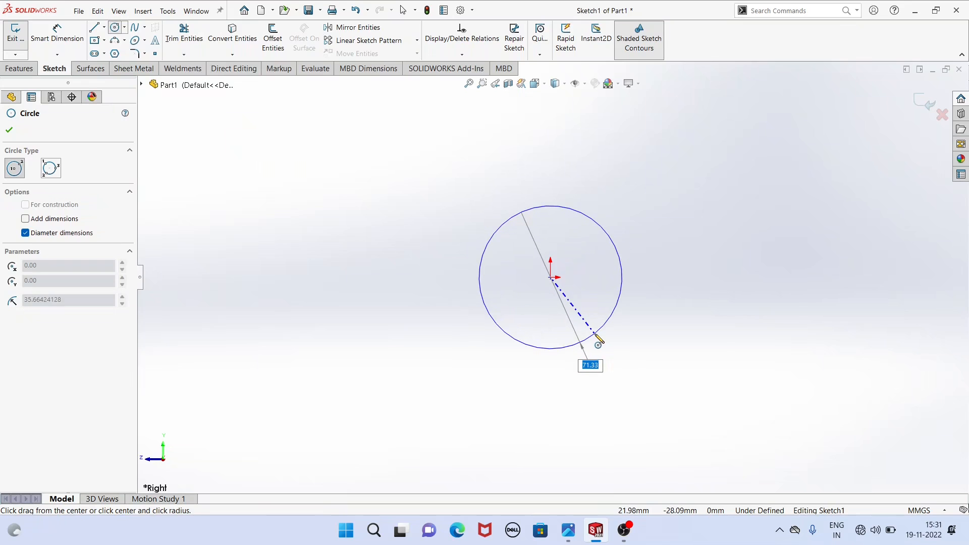
left_click(597, 335)
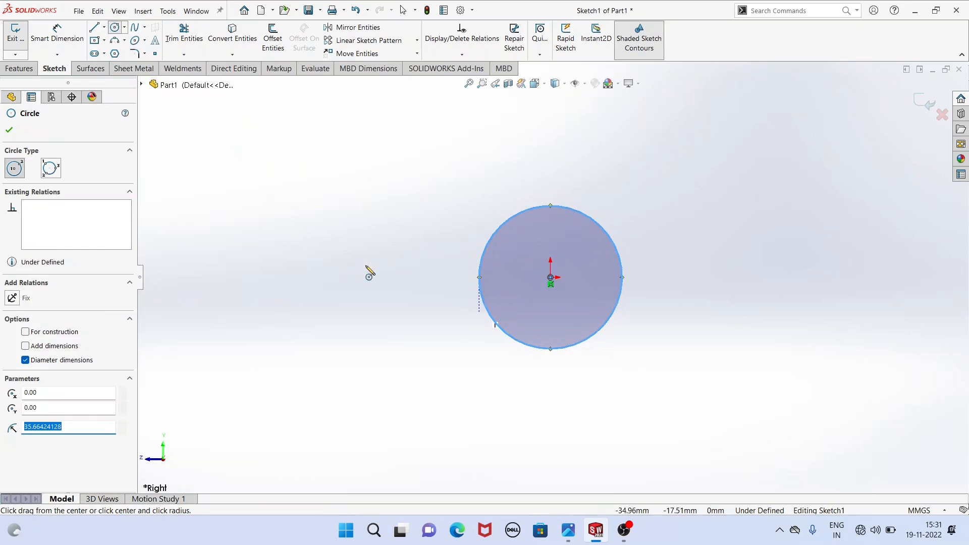
Dimension the circle and set its diameter to 70 mm.
left_click(44, 40)
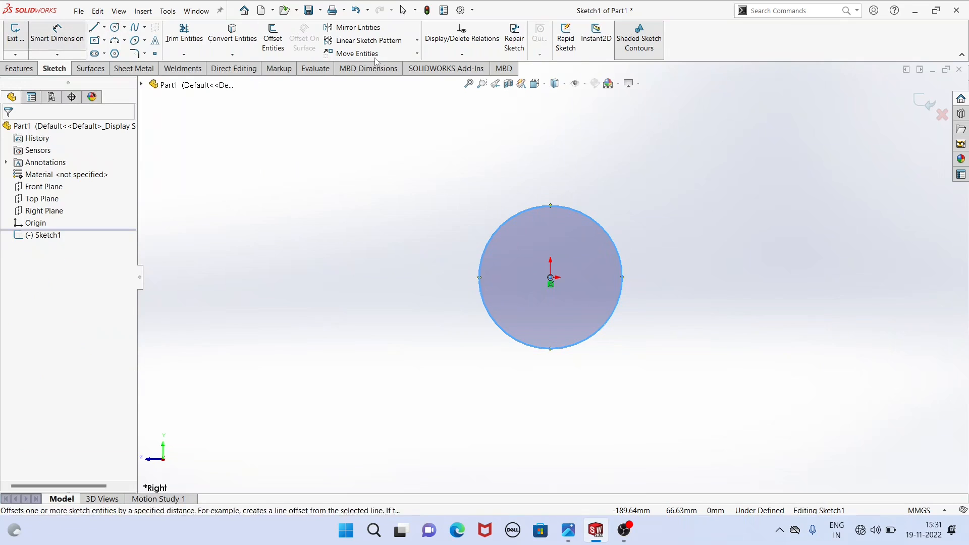
left_click(516, 211)
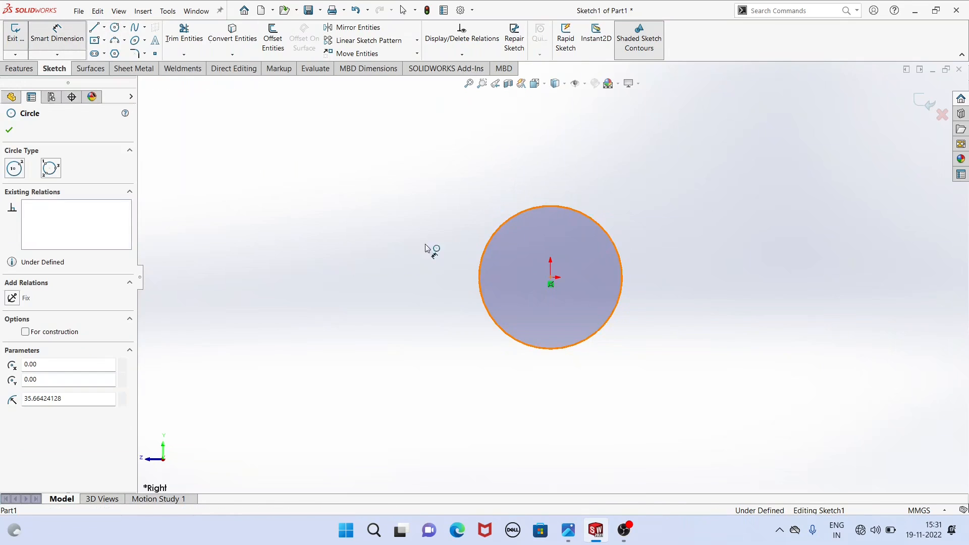
left_click(347, 286)
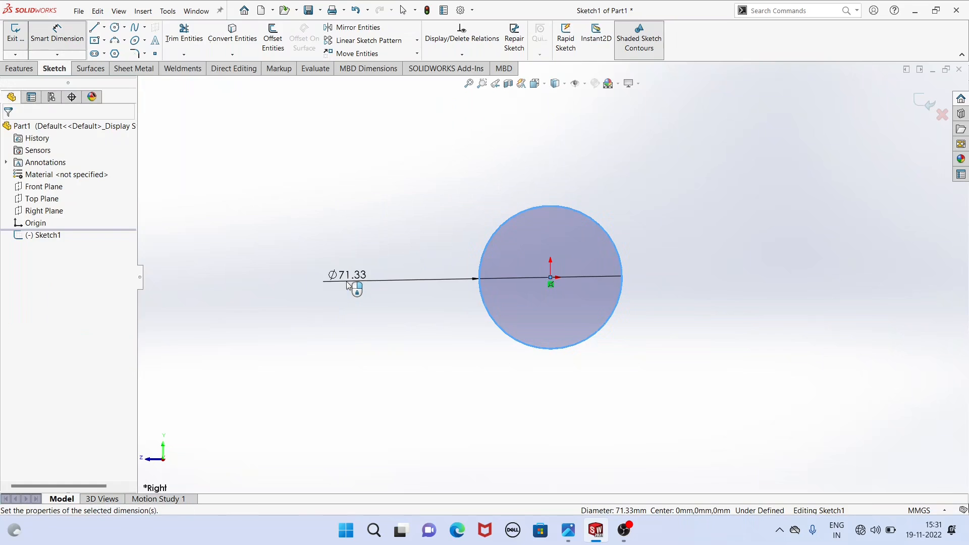
type("70")
key("Return")
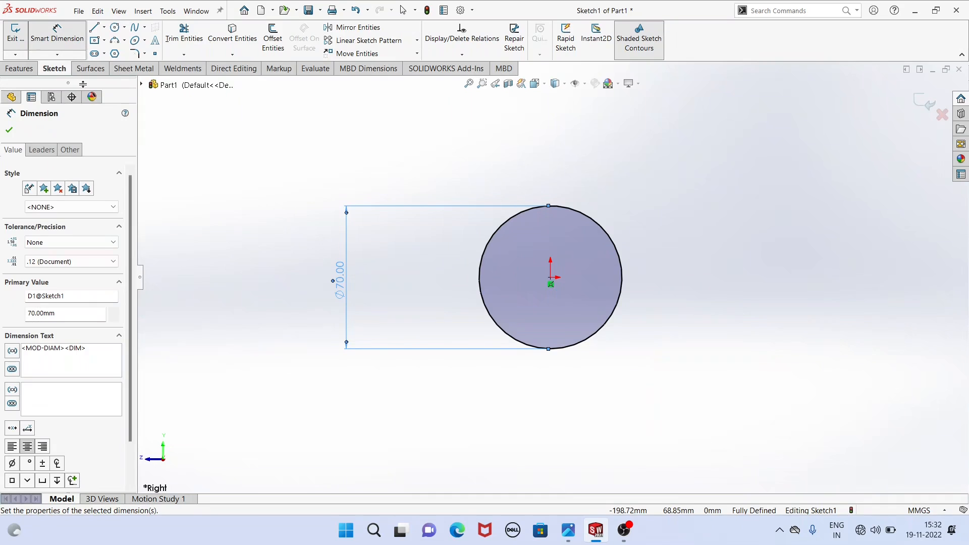
Draw a vertical and a horizontal centerline through the origin, both extending beyond the circle.
left_click(104, 28)
left_click(125, 28)
left_click(105, 27)
left_click(116, 54)
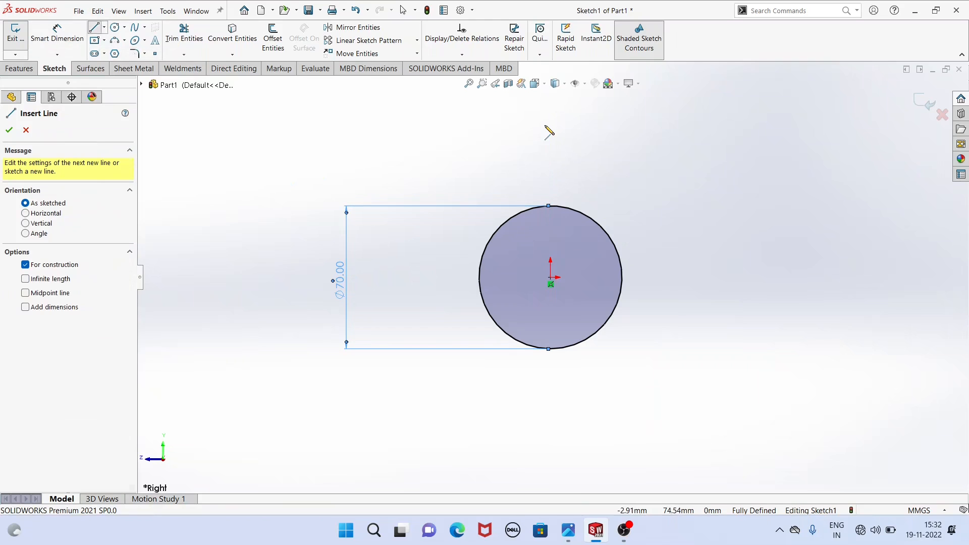
left_click_drag(550, 125, 550, 461)
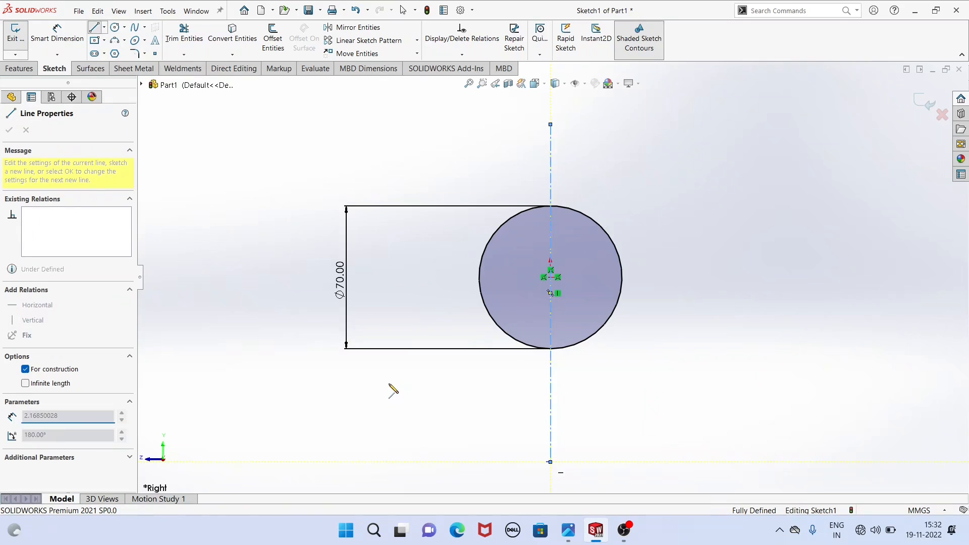
key("Escape")
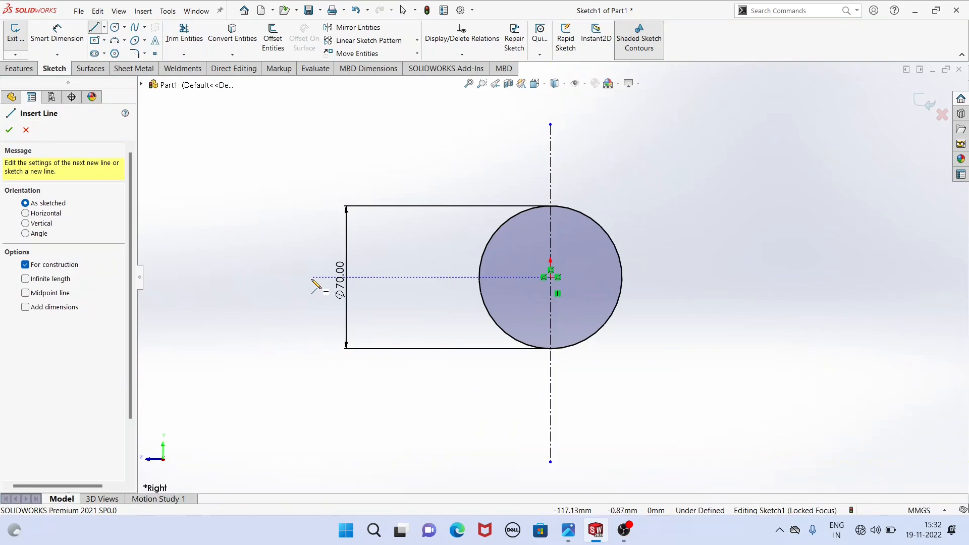
mouse_move(312, 277)
left_mouse_down()
mouse_move(771, 281)
mouse_move(775, 233)
mouse_move(777, 279)
left_mouse_up()
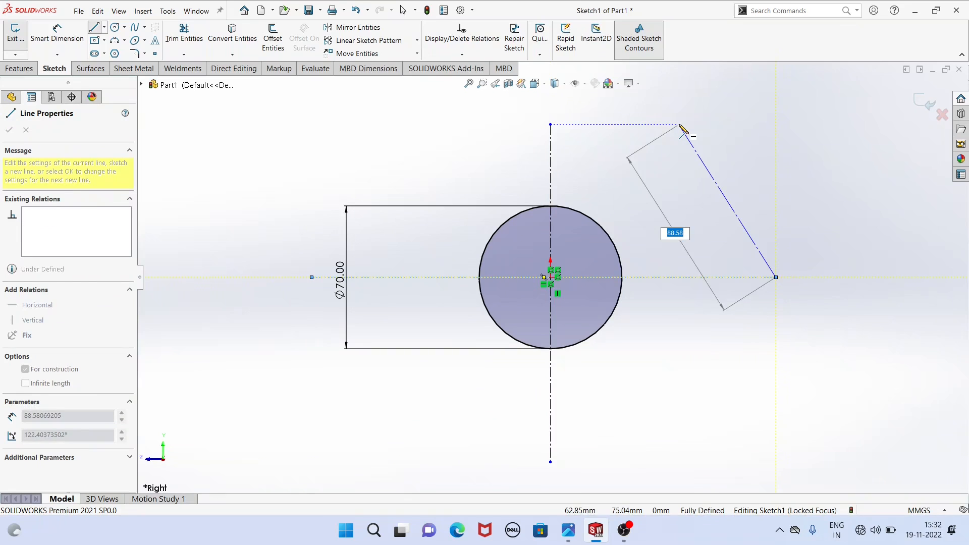
right_click(680, 126)
left_click(703, 134)
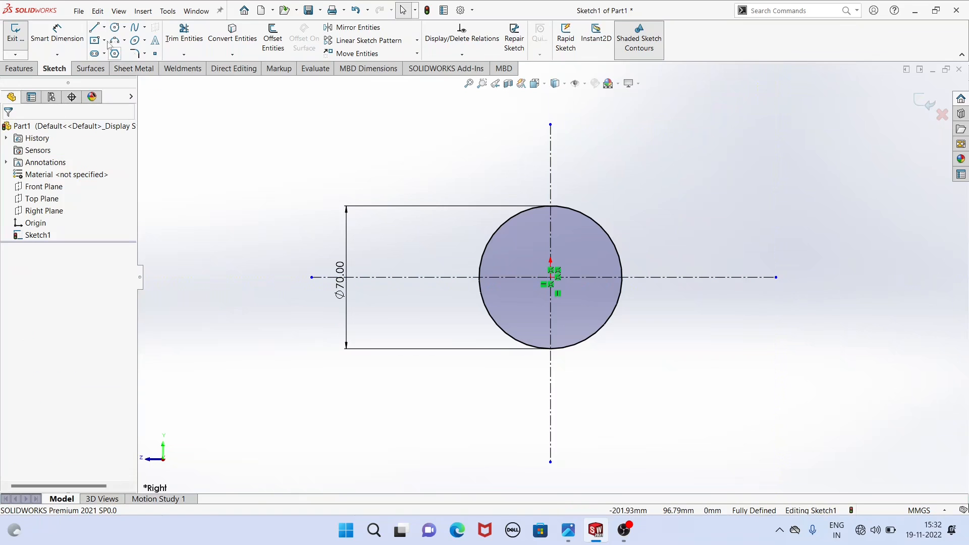
left_click(94, 27)
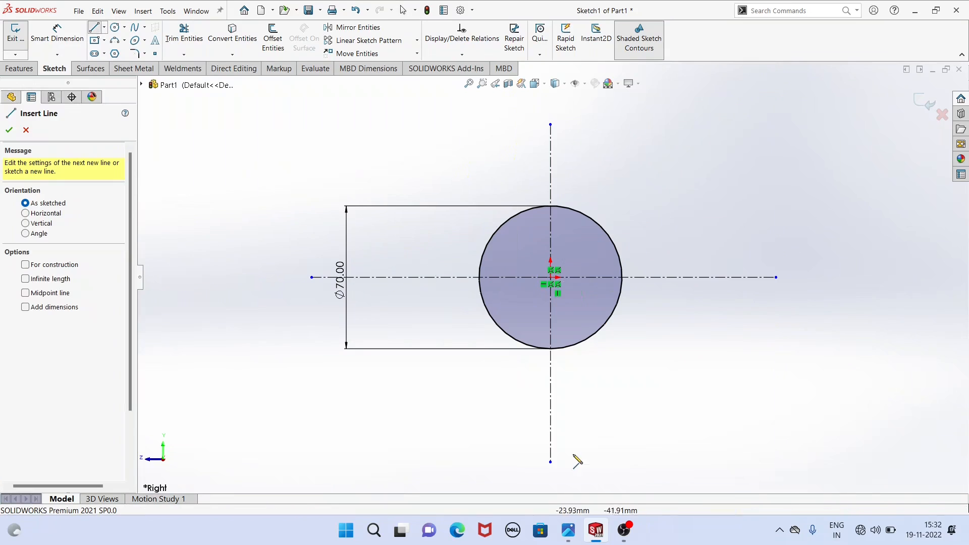
left_click(570, 529)
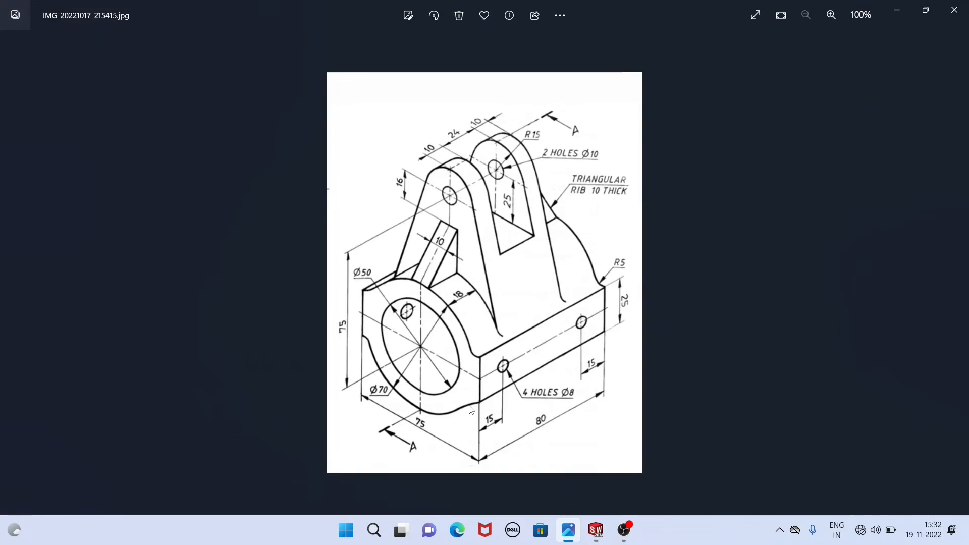
left_click(596, 529)
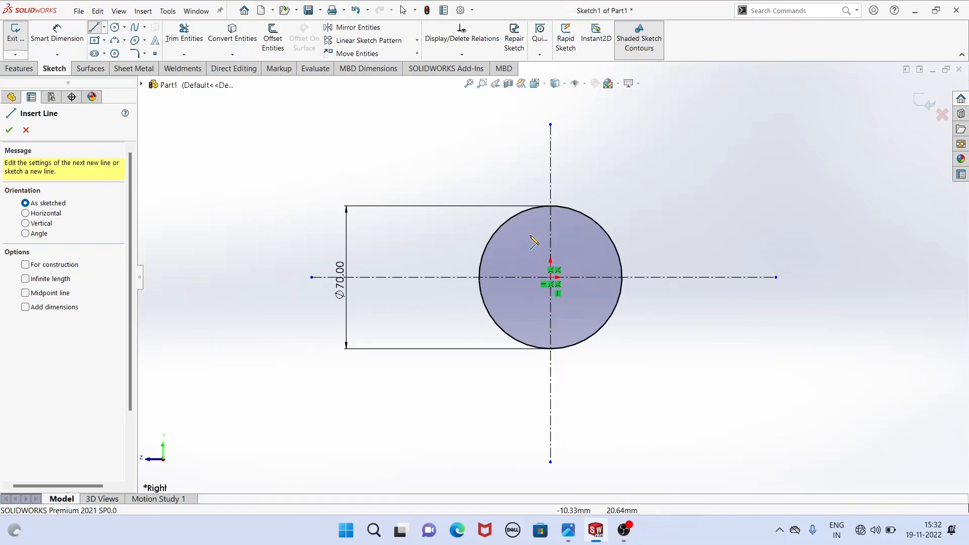
left_click(482, 261)
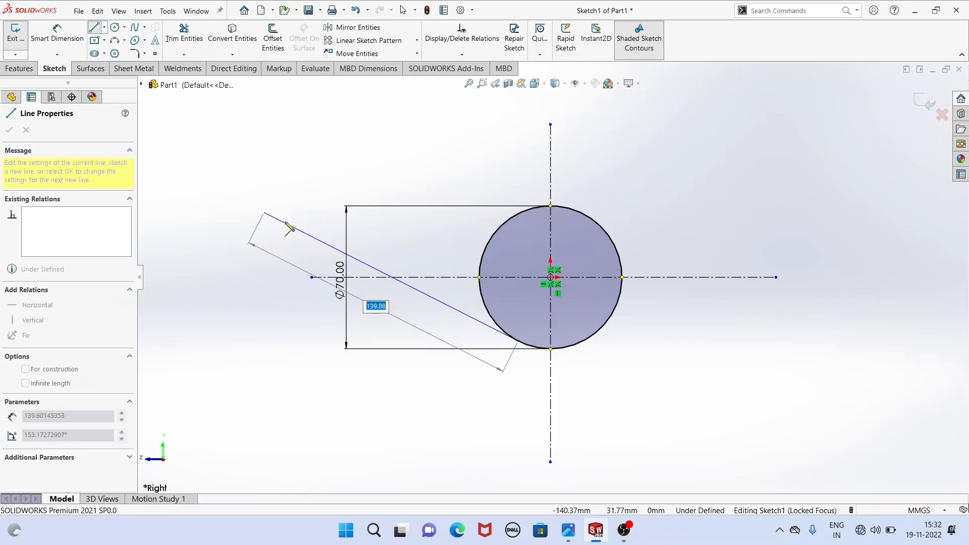
right_click(689, 124)
left_click(696, 124)
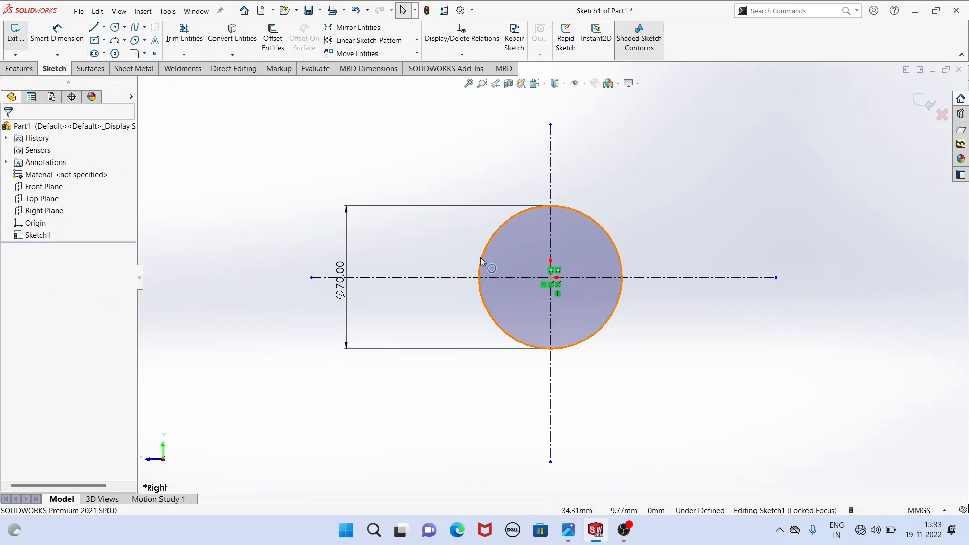
Sketch a three-sided rectangular tab about 17 mm wide and 18 mm tall on the circle's left side, straddling the horizontal centerline.
left_click(95, 28)
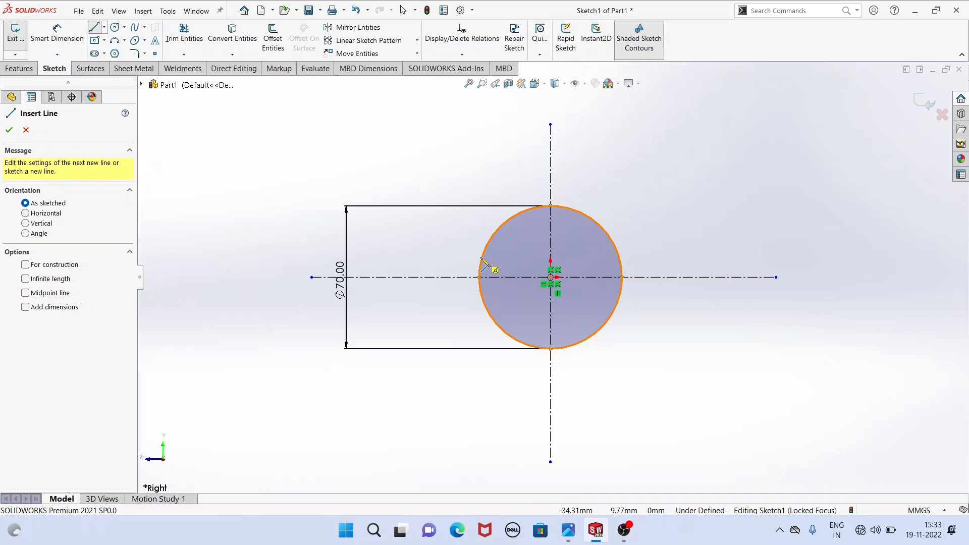
left_click(481, 259)
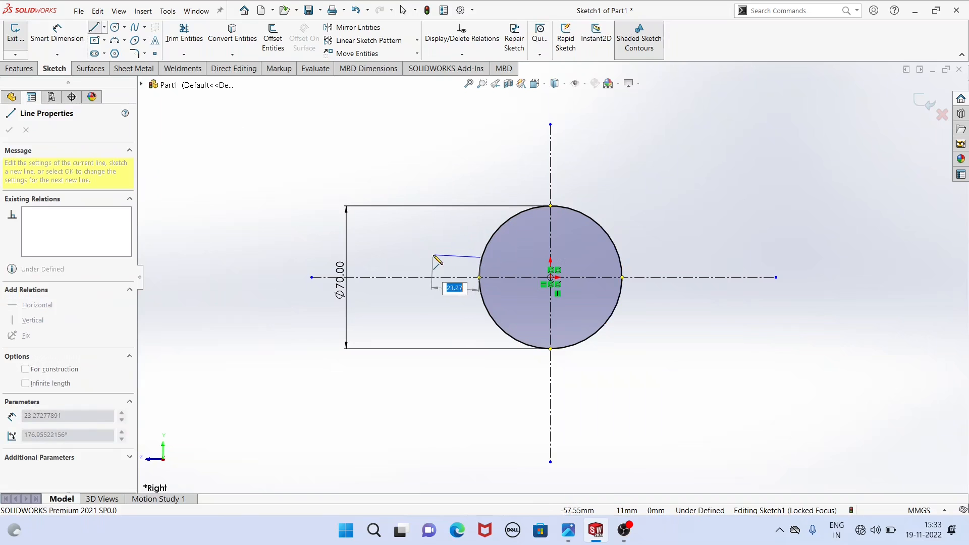
left_click(446, 258)
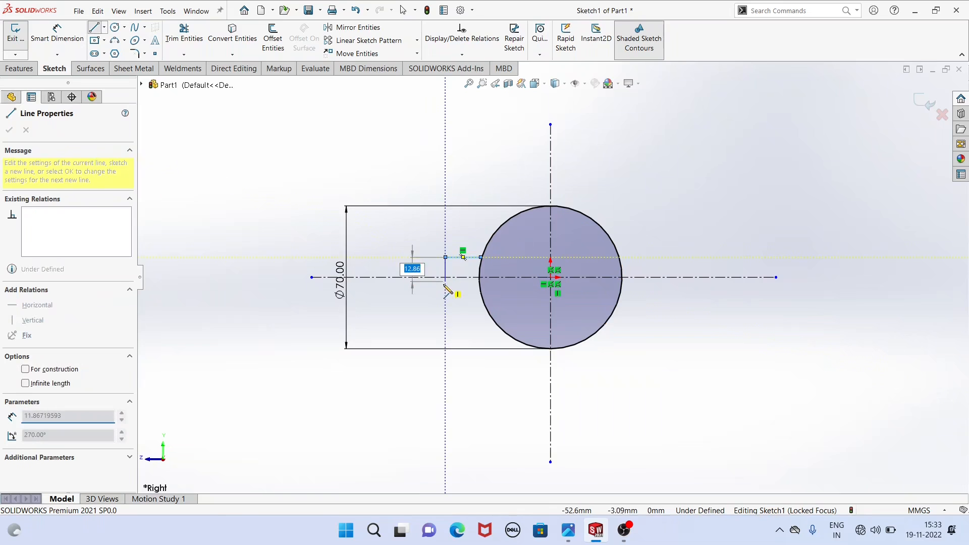
left_click(446, 293)
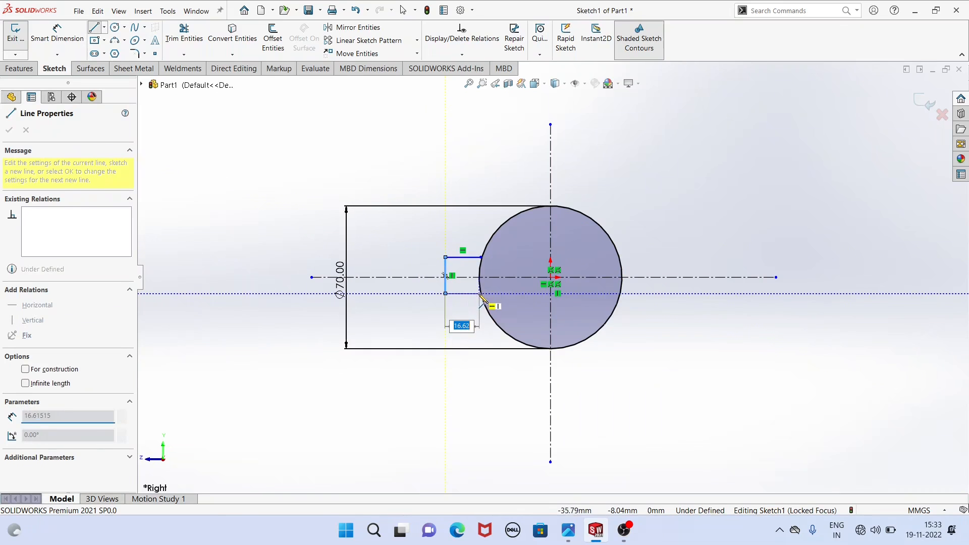
left_click(481, 293)
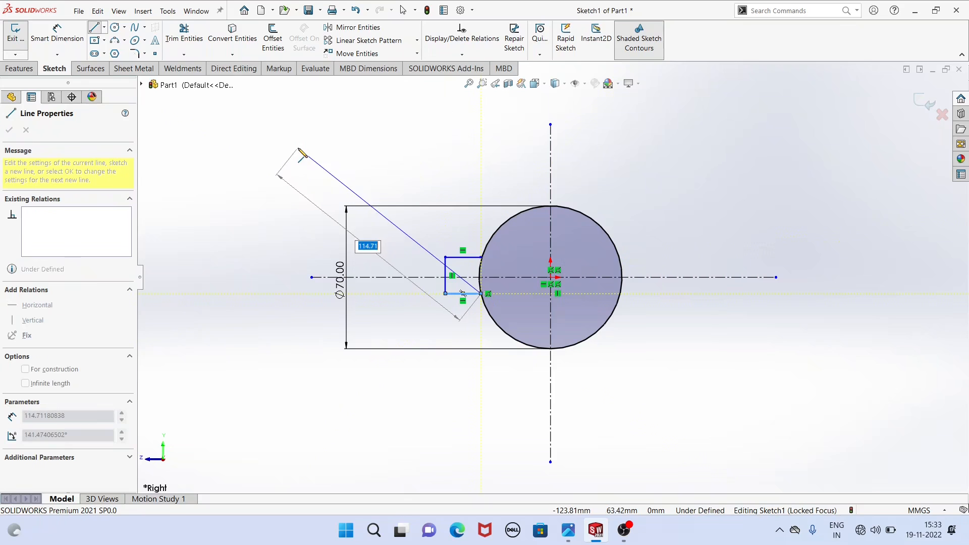
Finish the line chain and make the free upper endpoint of the tab coincident with the circle.
right_click(305, 154)
left_click(305, 155)
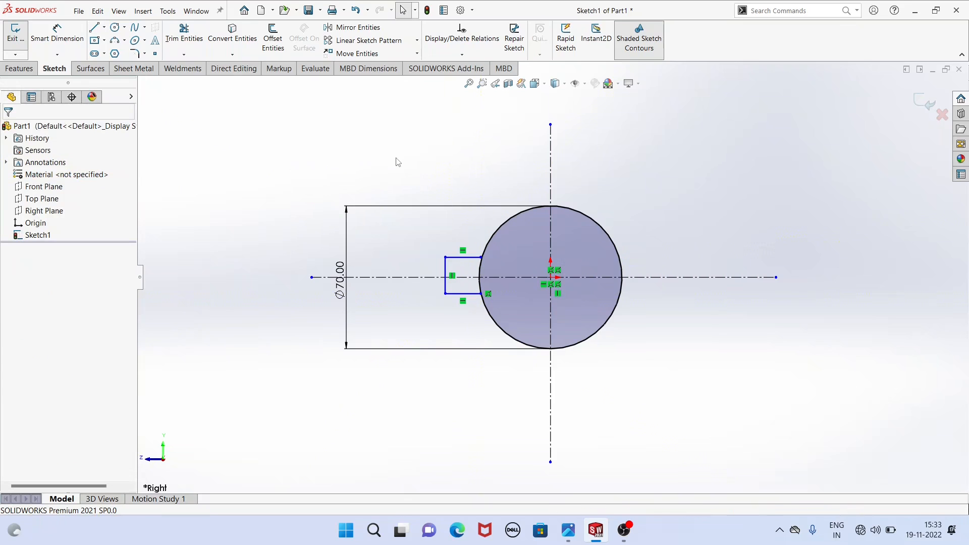
left_click(480, 258)
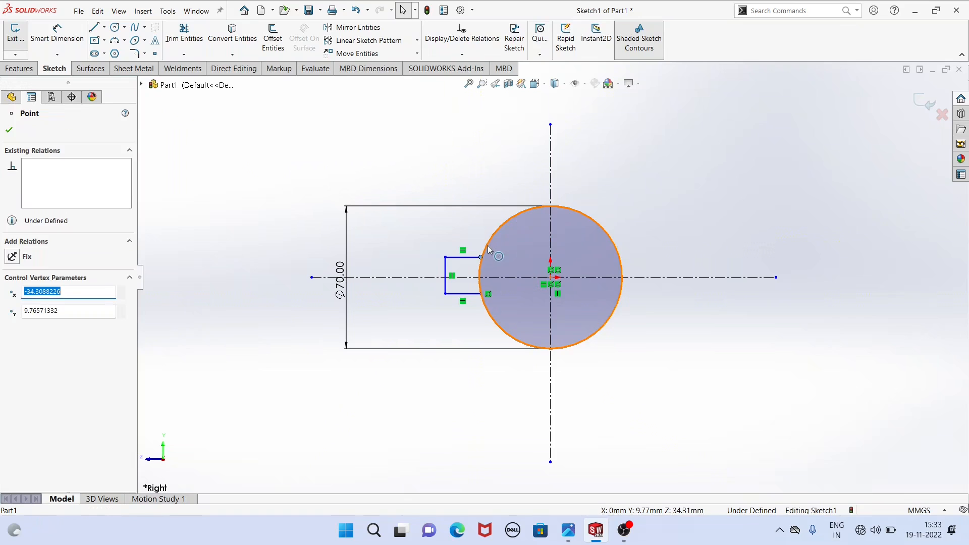
left_click(488, 249)
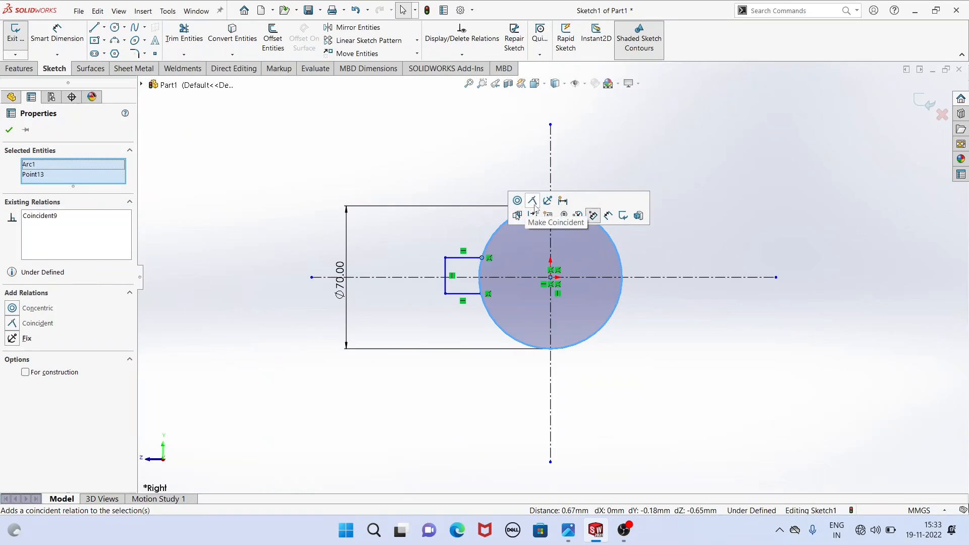
left_click(535, 214)
left_click(412, 154)
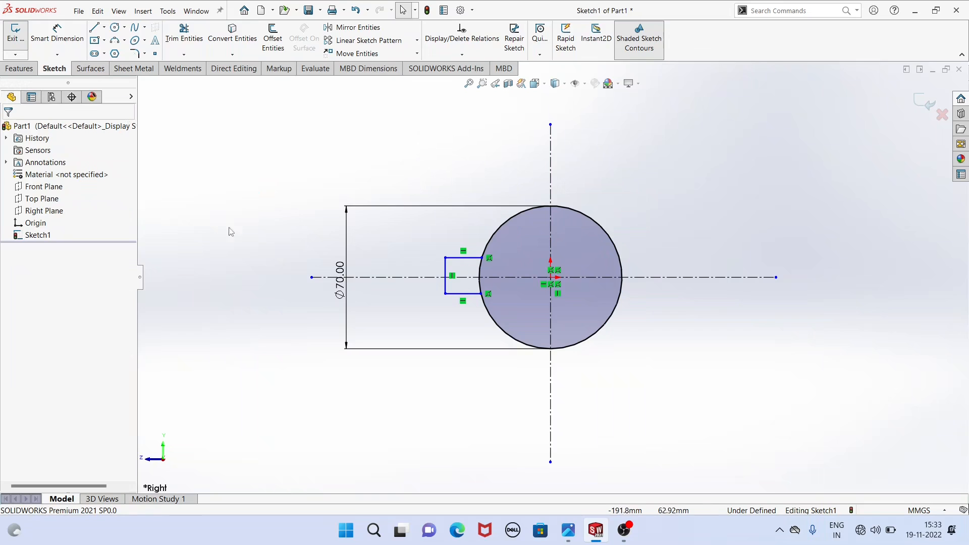
Check the tab height in the reference drawing, and dimension the distance between the tab's two horizontal lines as 25 mm.
left_click(566, 536)
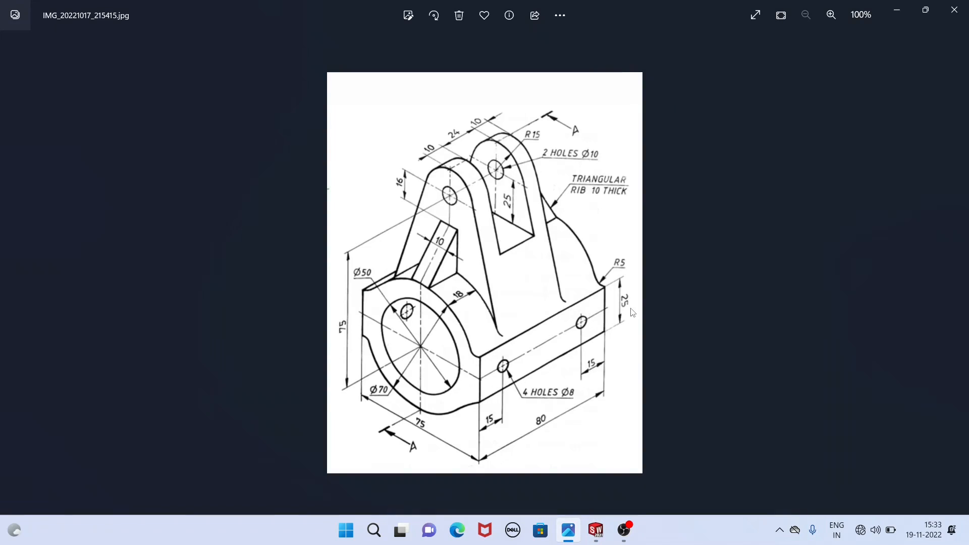
left_click(897, 10)
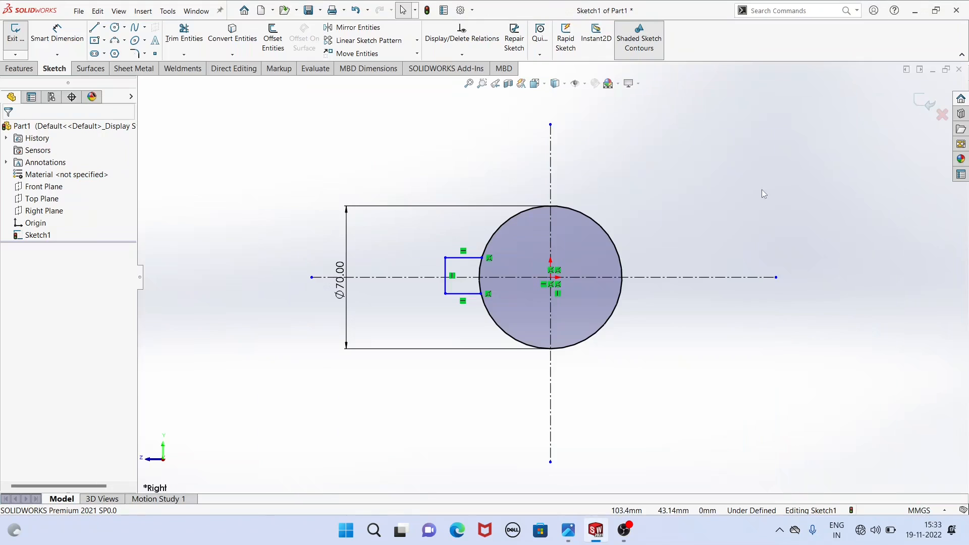
left_click(59, 34)
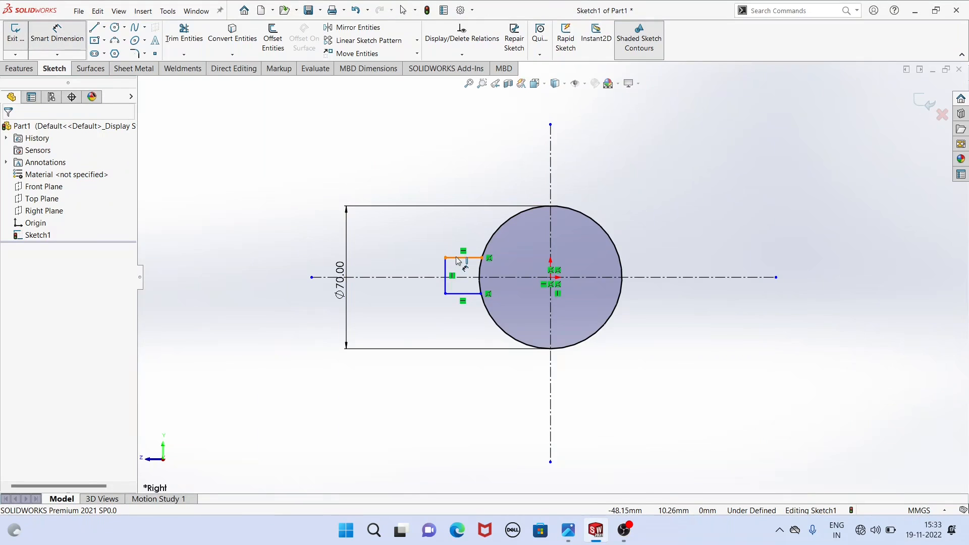
left_click(457, 259)
left_click(462, 293)
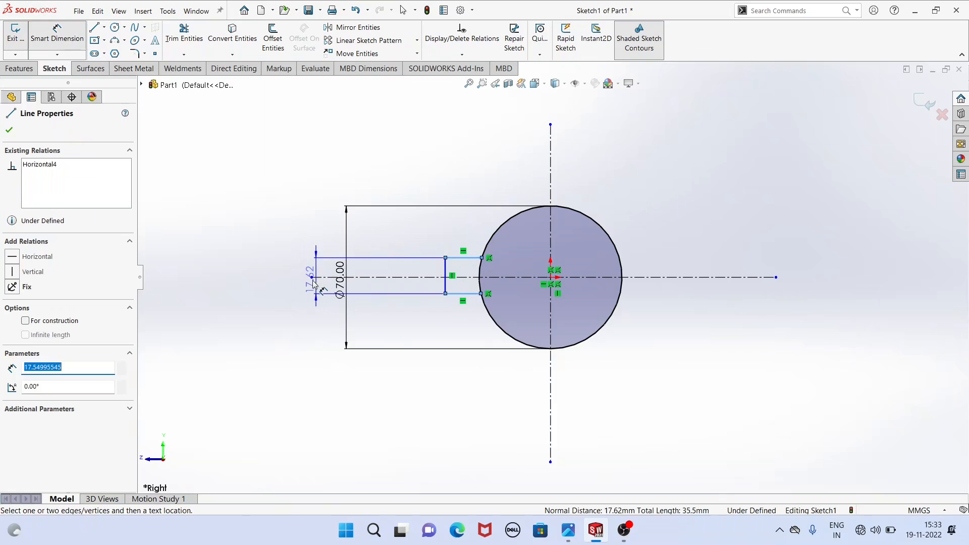
left_click(313, 284)
type("25")
key("Return")
right_click(237, 182)
left_click(268, 210)
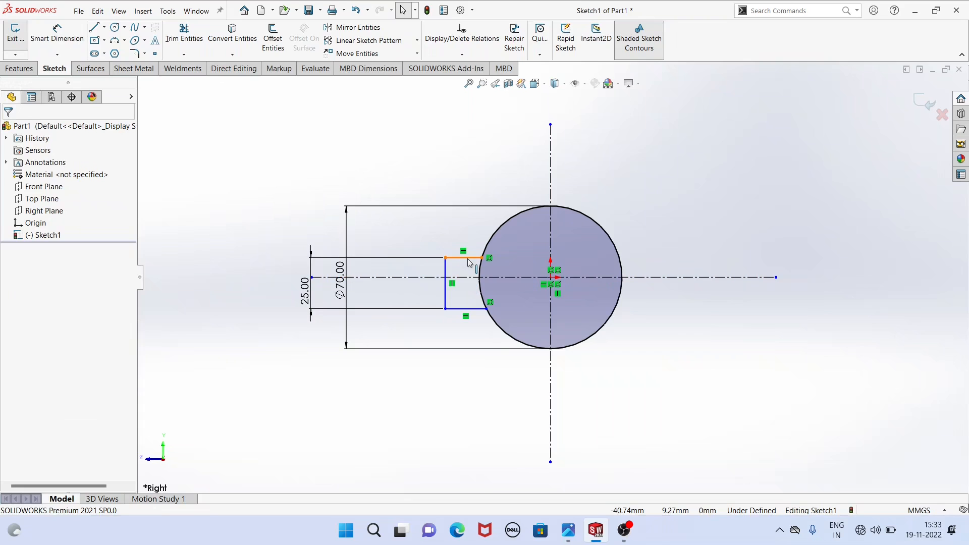
Make the tab's upper and lower lines symmetric about the horizontal centerline.
left_click(472, 309)
left_click(411, 277, "ctrl")
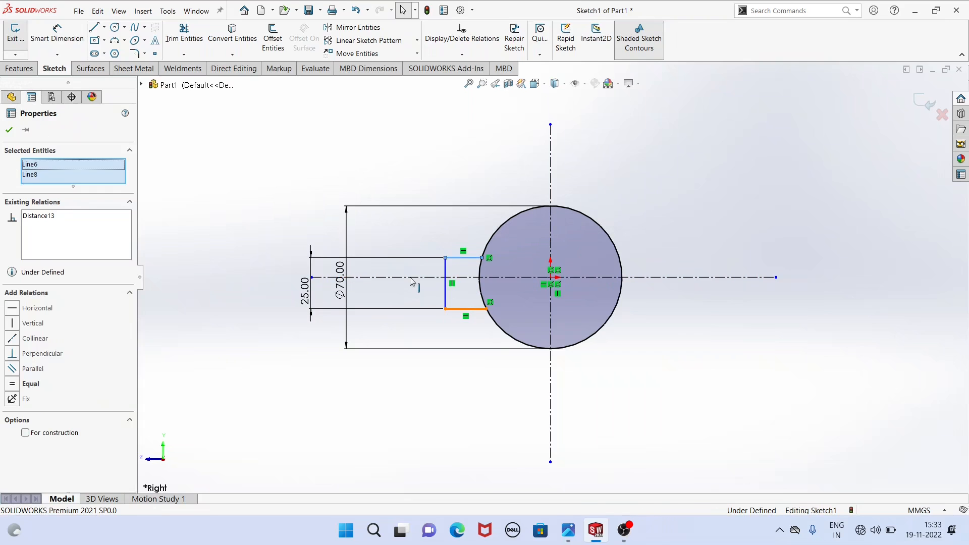
left_click(466, 258, "ctrl")
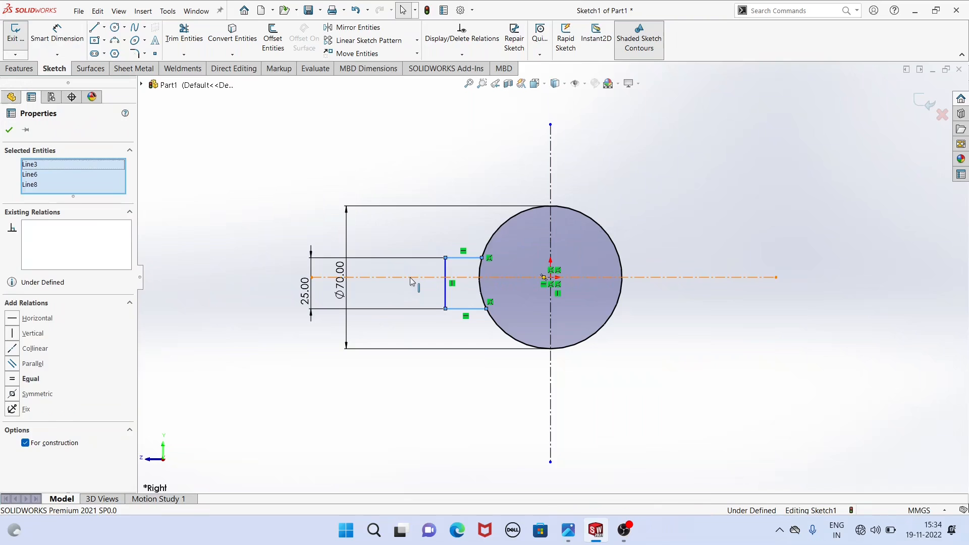
left_click(11, 395)
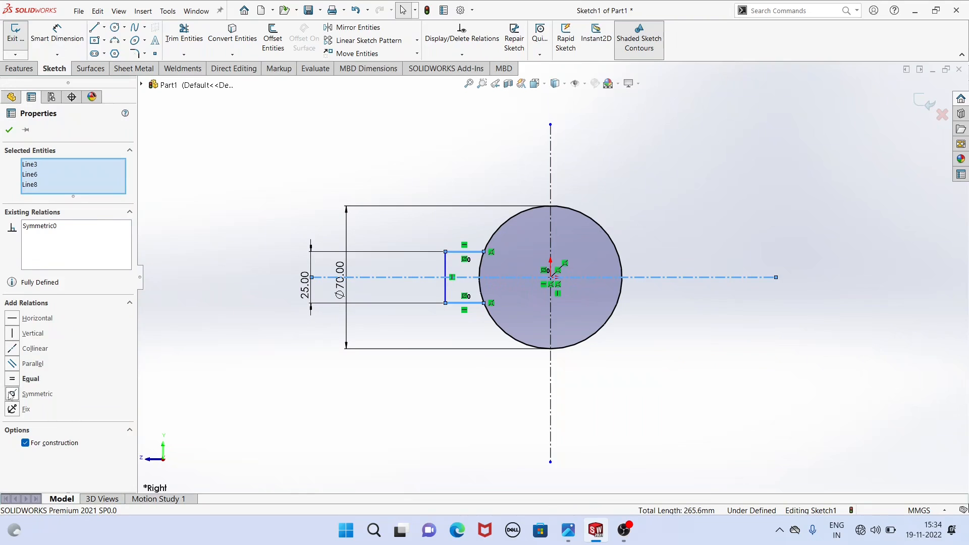
left_click(9, 130)
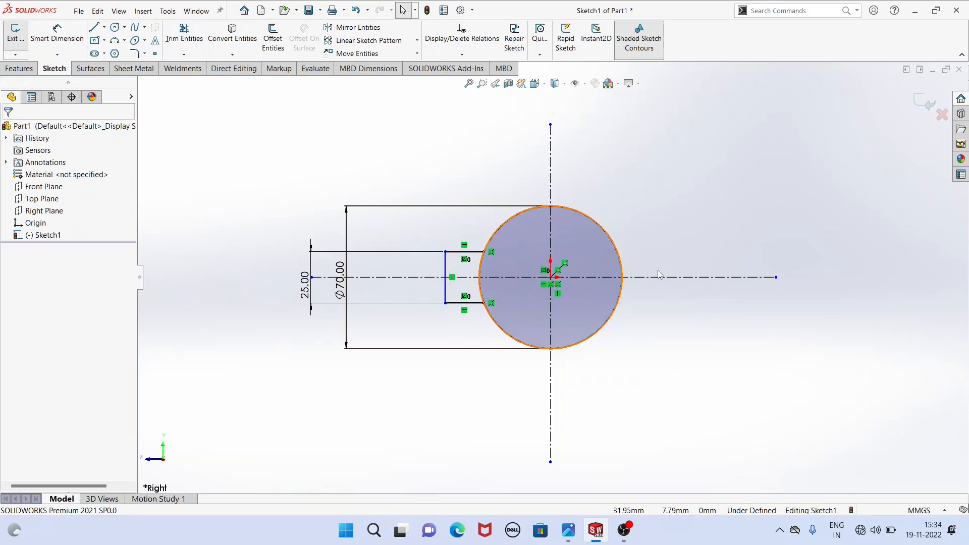
Mirror the tab's three lines about the vertical centerline, keeping the originals.
left_click(361, 28)
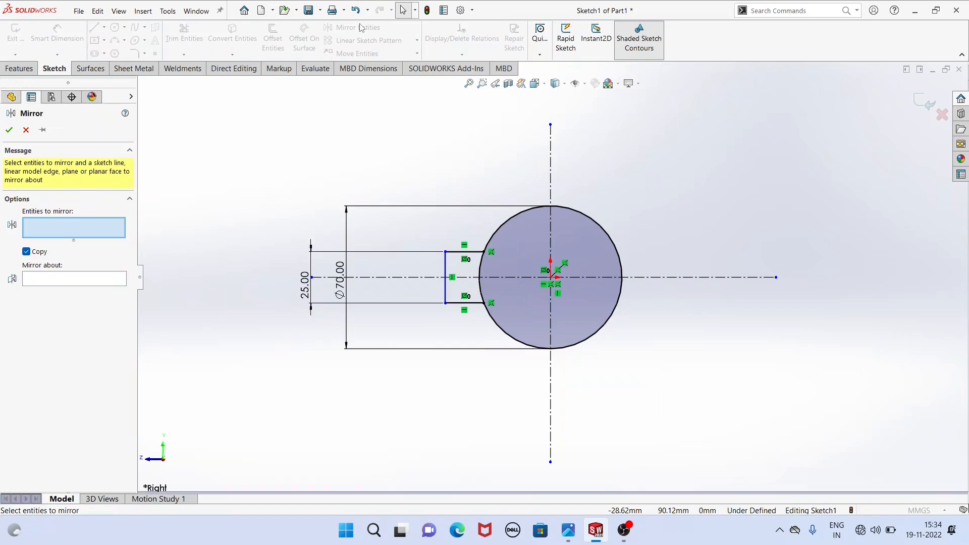
left_click(457, 253)
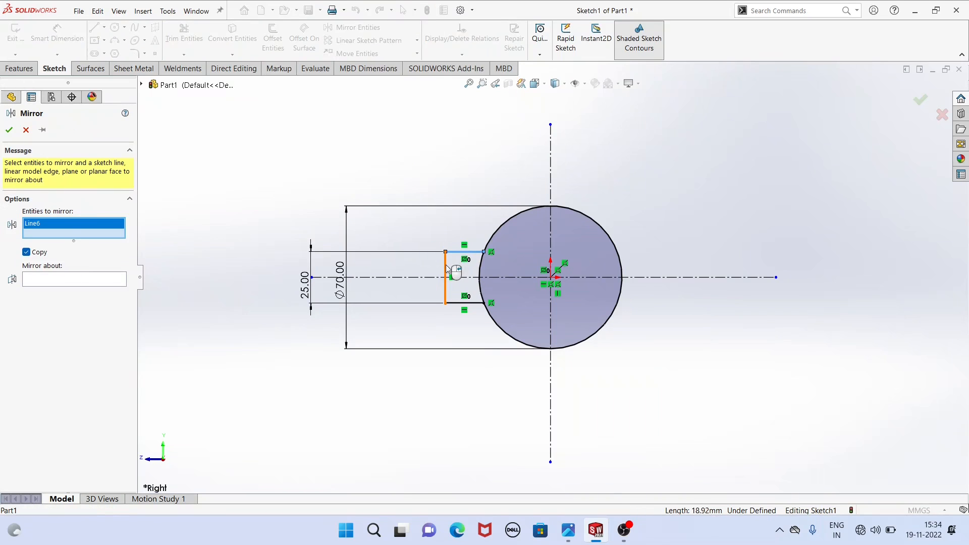
left_click(446, 271)
left_click(471, 304)
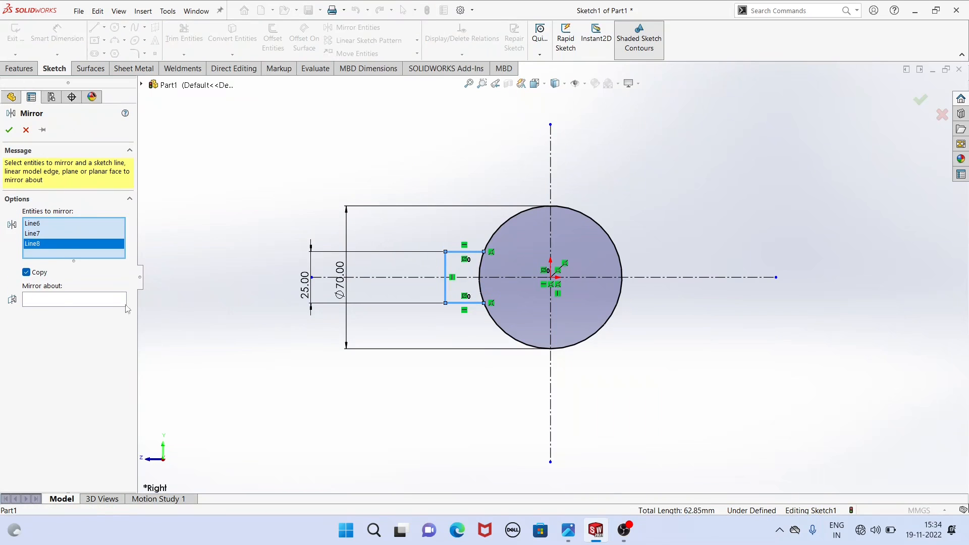
left_click(62, 300)
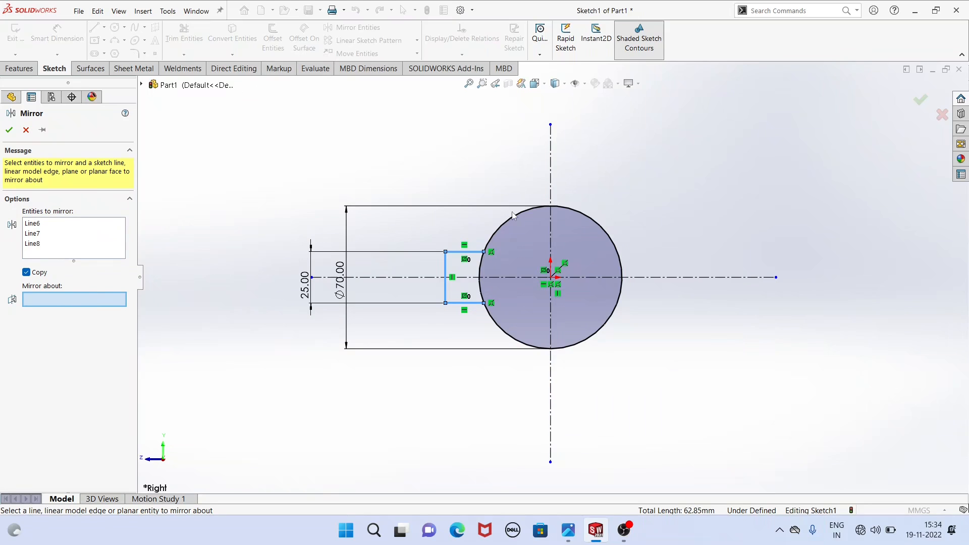
left_click(550, 181)
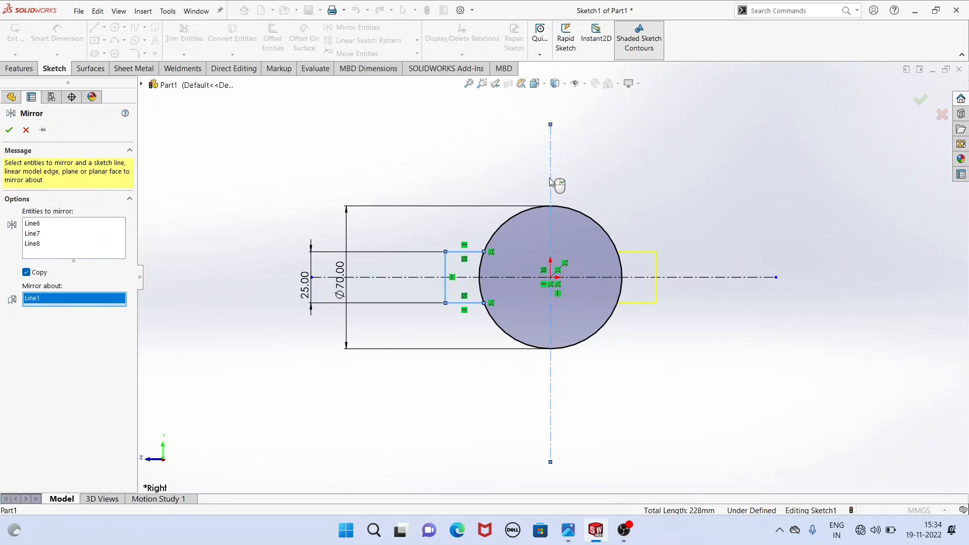
left_click(8, 131)
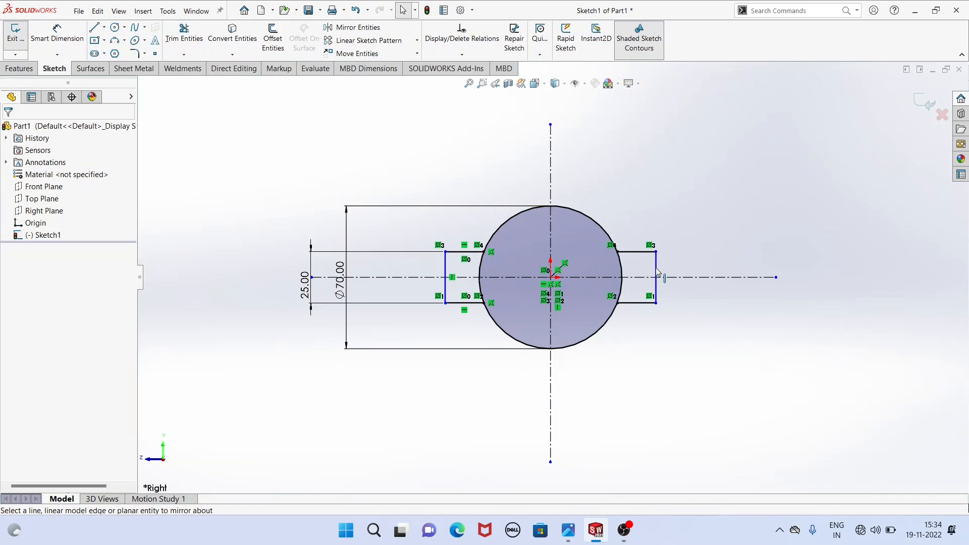
Dimension the overall width between the outer vertical lines of the two tabs and set it to 75 mm.
left_click(568, 530)
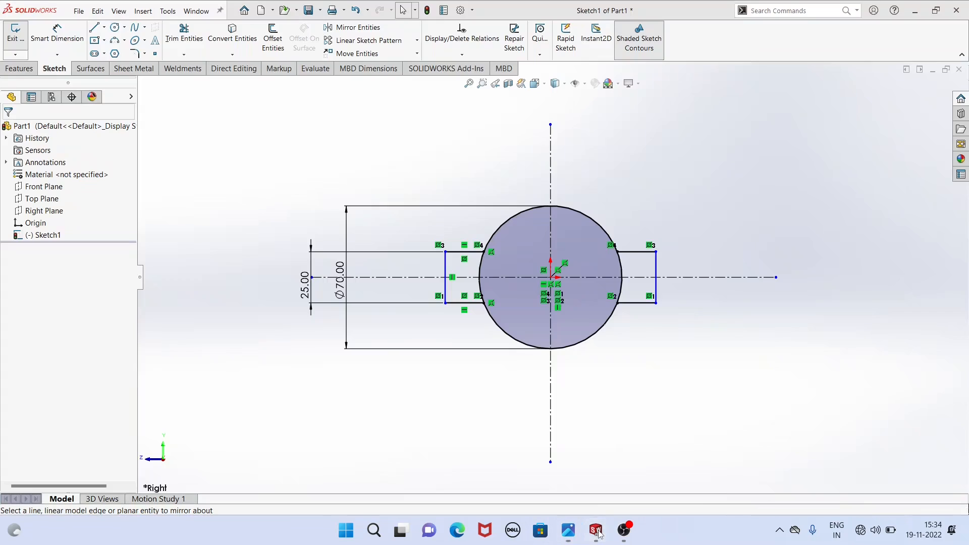
left_click(596, 530)
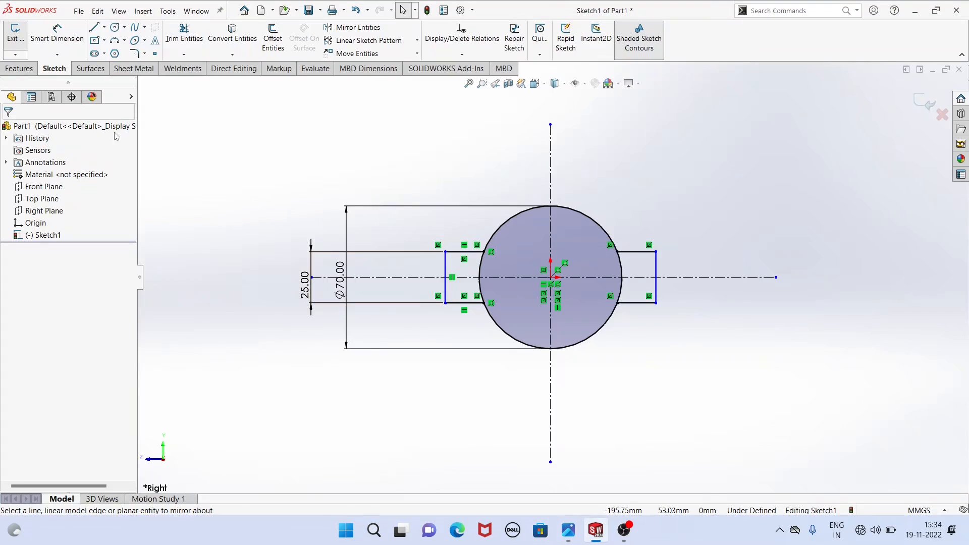
left_click(52, 36)
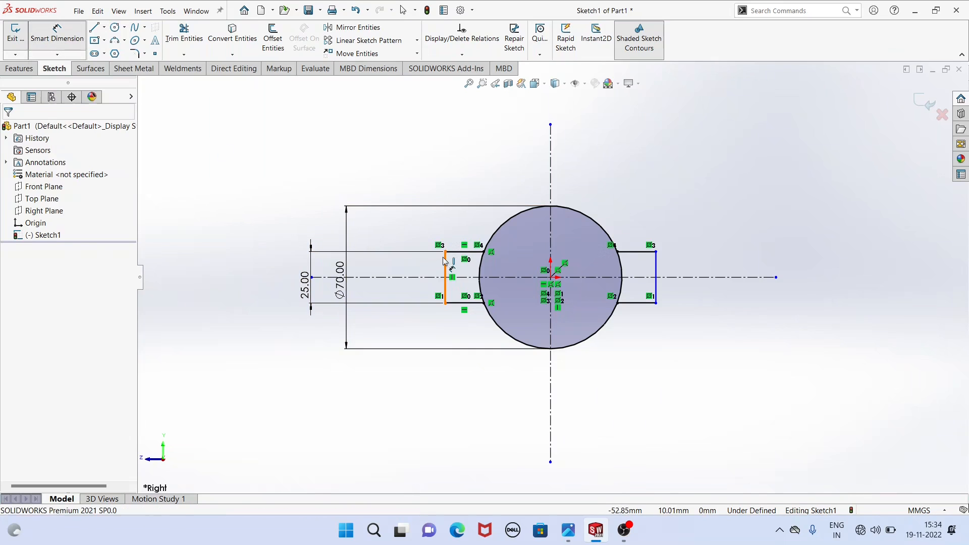
left_click(445, 282)
left_click(656, 275)
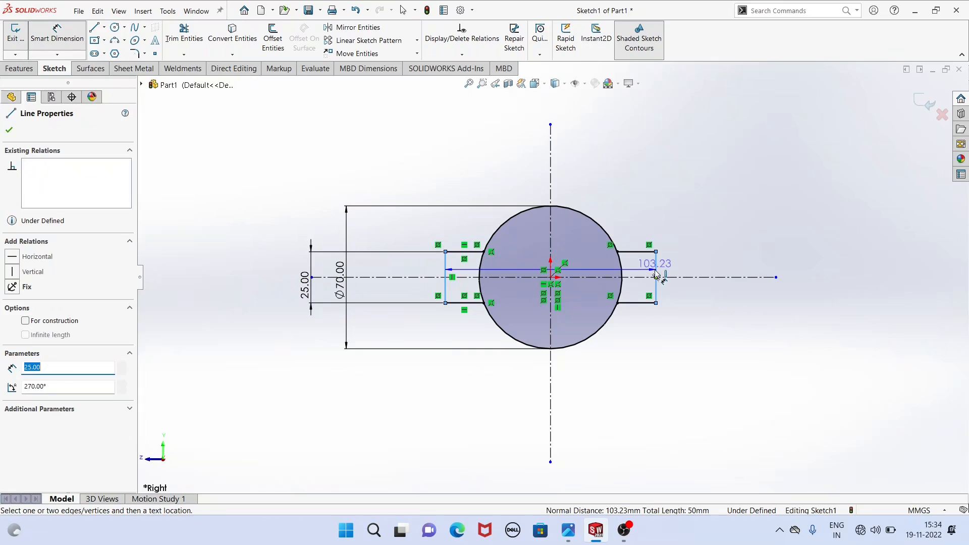
left_click(531, 441)
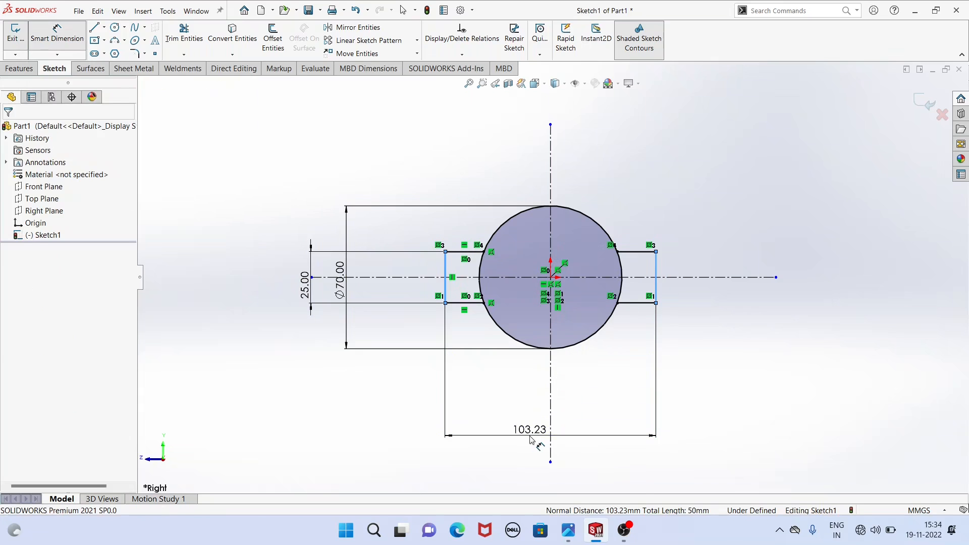
type("75")
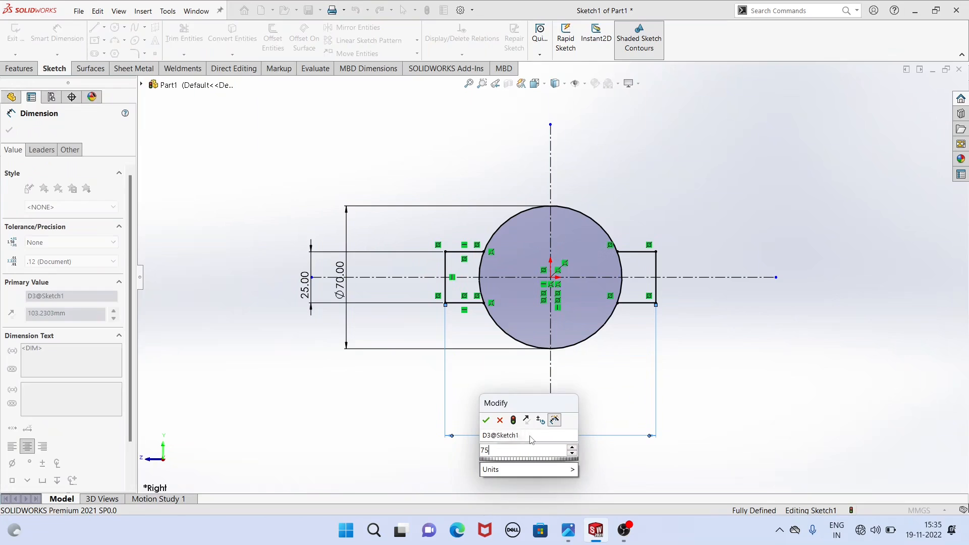
key("Return")
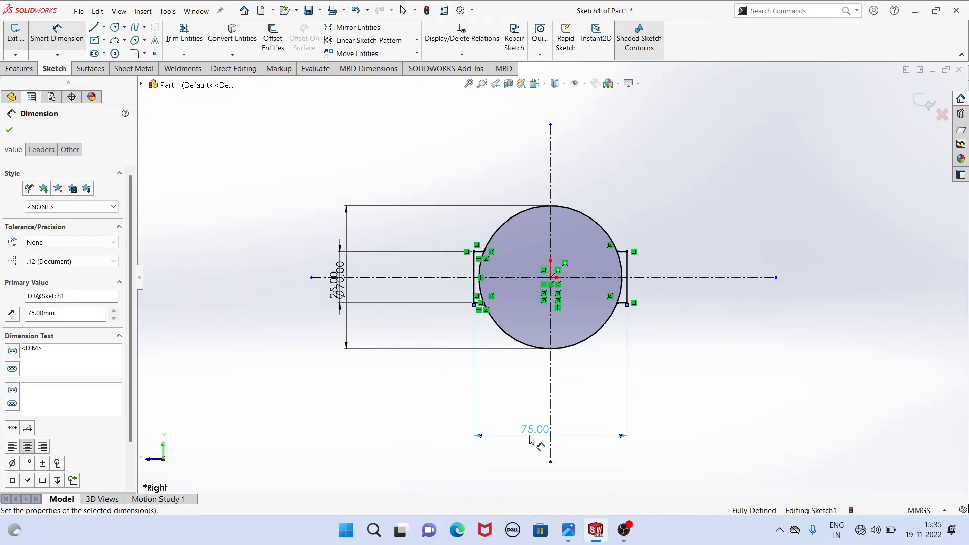
right_click(485, 139)
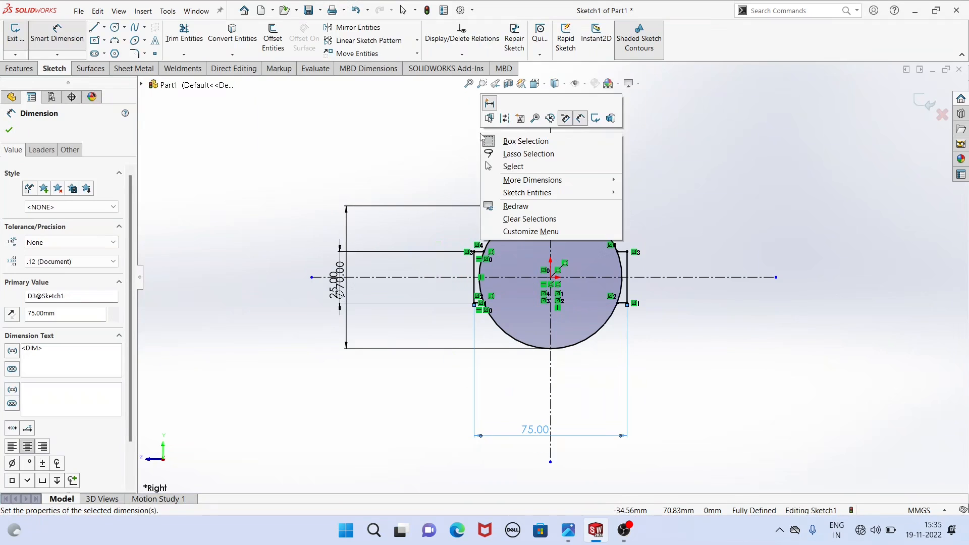
left_click(508, 166)
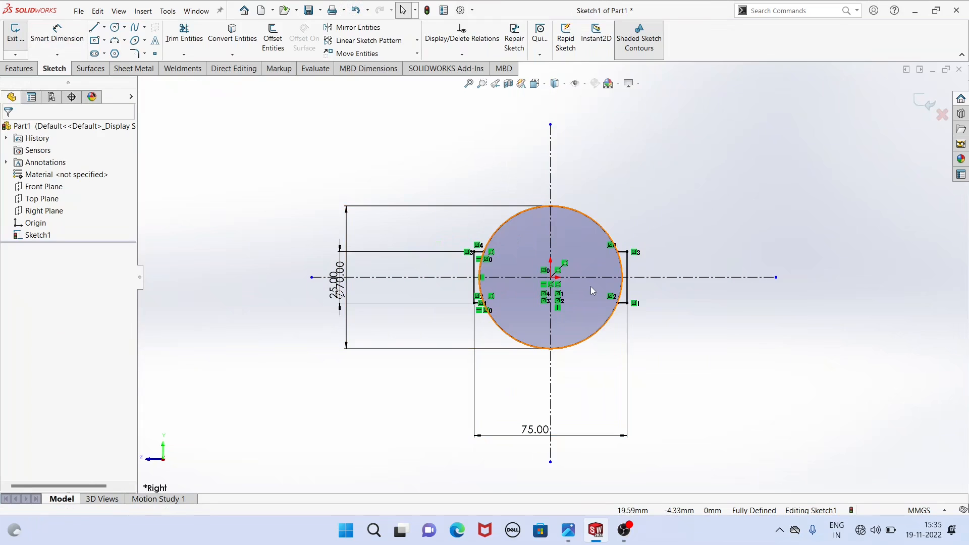
Power-trim the part of the circle inside the left tab that lies above the horizontal centerline.
scroll(597, 281, "down", 5)
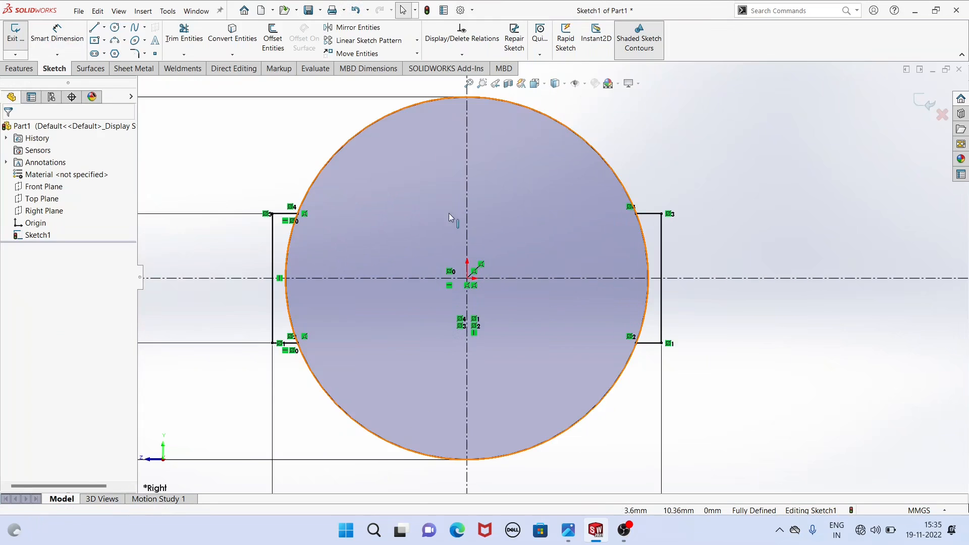
scroll(317, 229, "down", 2)
scroll(346, 298, "up", 2)
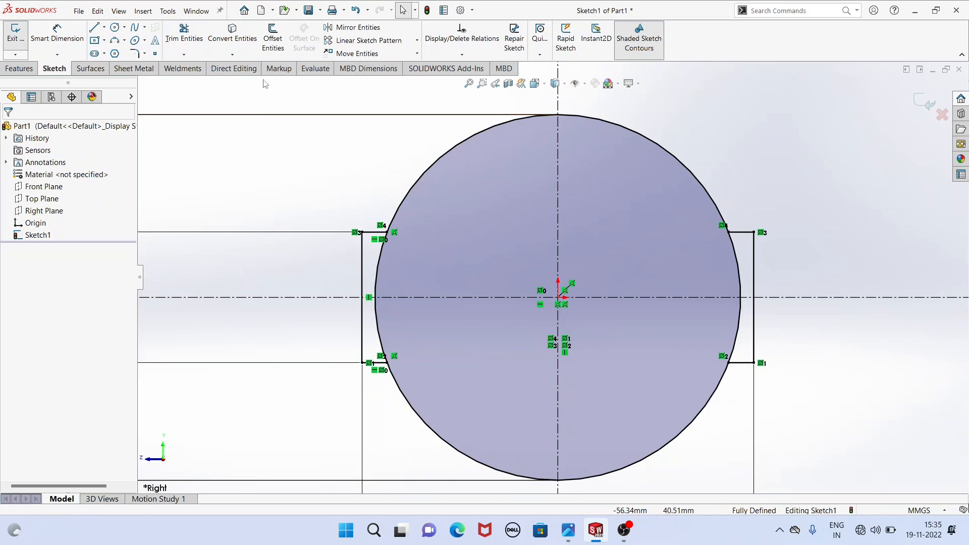
left_click(196, 37)
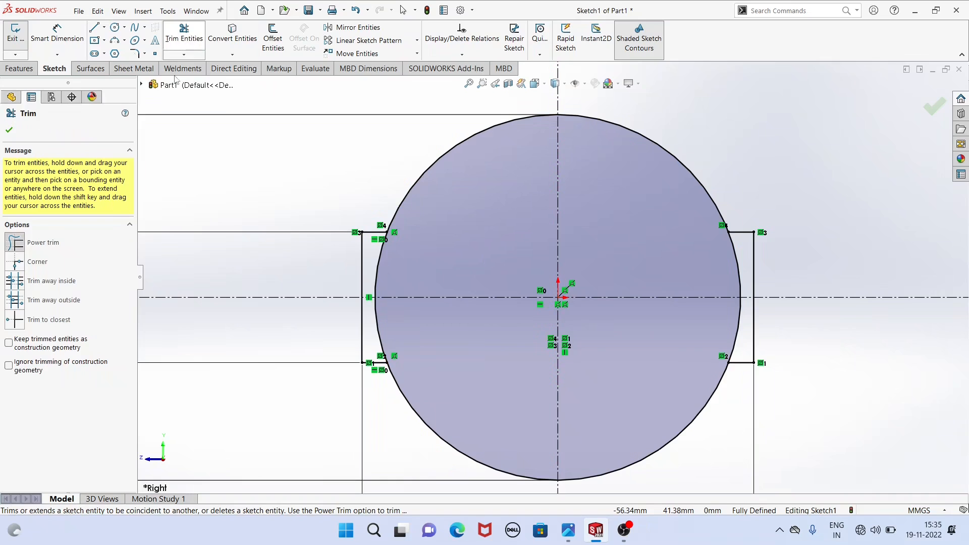
left_click(23, 252)
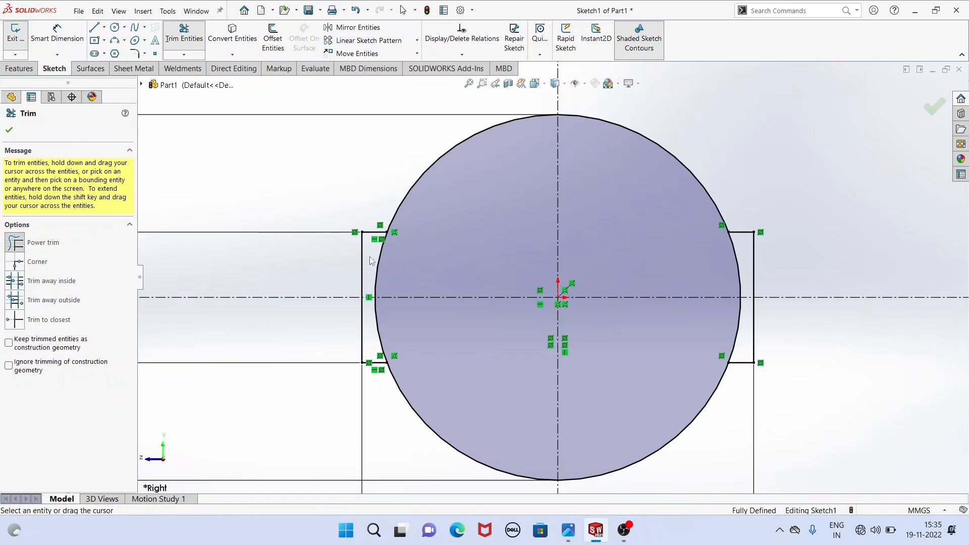
left_click_drag(369, 257, 386, 266)
Try trimming the remaining circle segments inside both tabs, and undo these trims.
left_click_drag(389, 334, 377, 341)
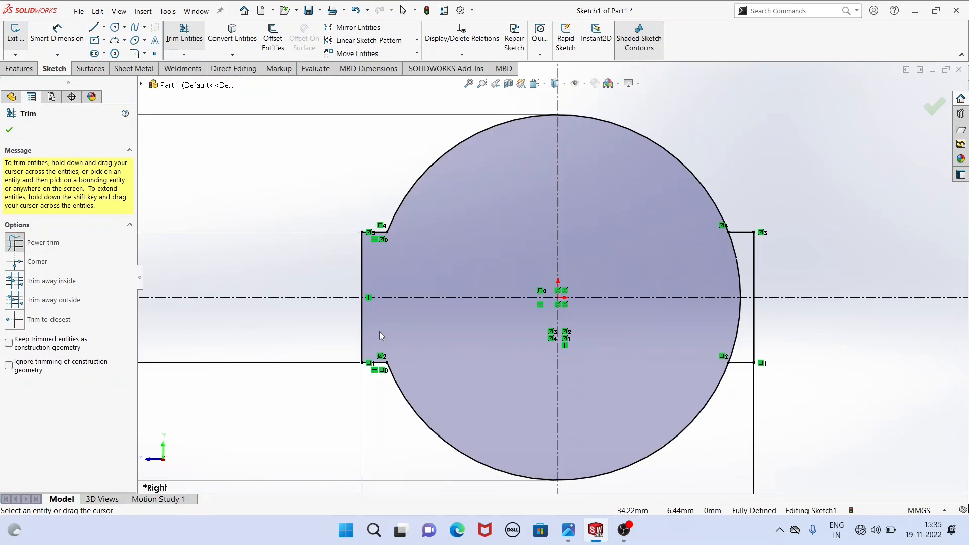
mouse_move(744, 256)
left_mouse_down()
mouse_move(724, 270)
mouse_move(736, 339)
left_mouse_up()
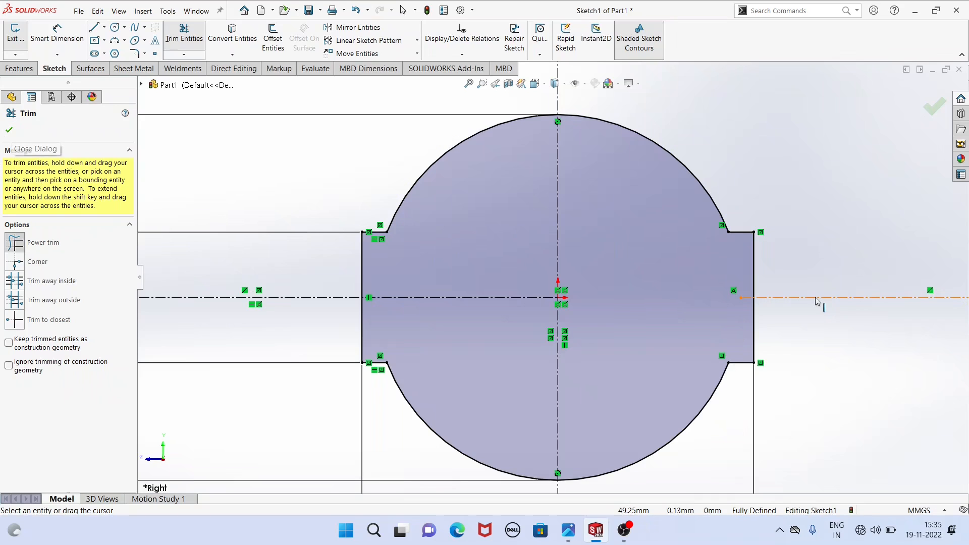
left_click(354, 8)
left_click(354, 7)
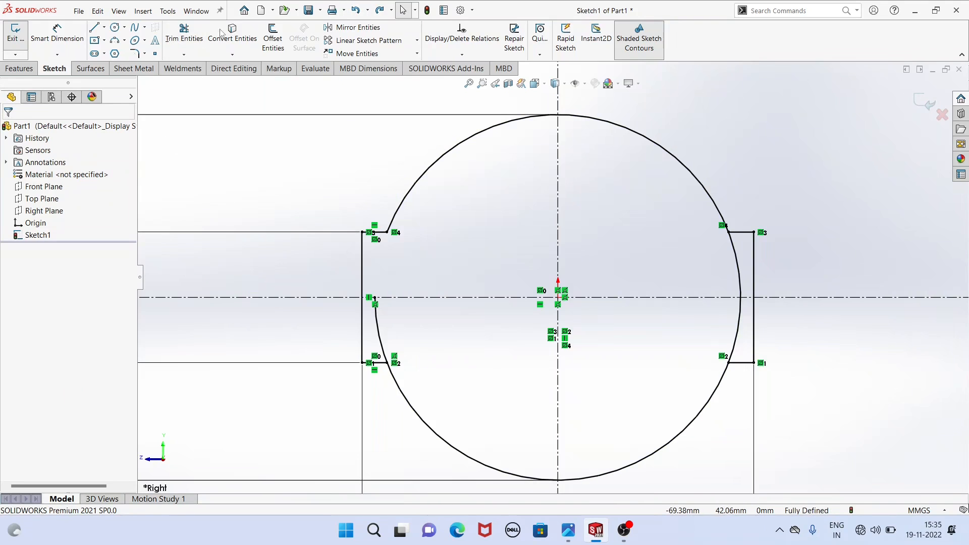
Redo the undone trim inside the left tab, then power-trim both circle segments inside the right tab.
left_click(379, 10)
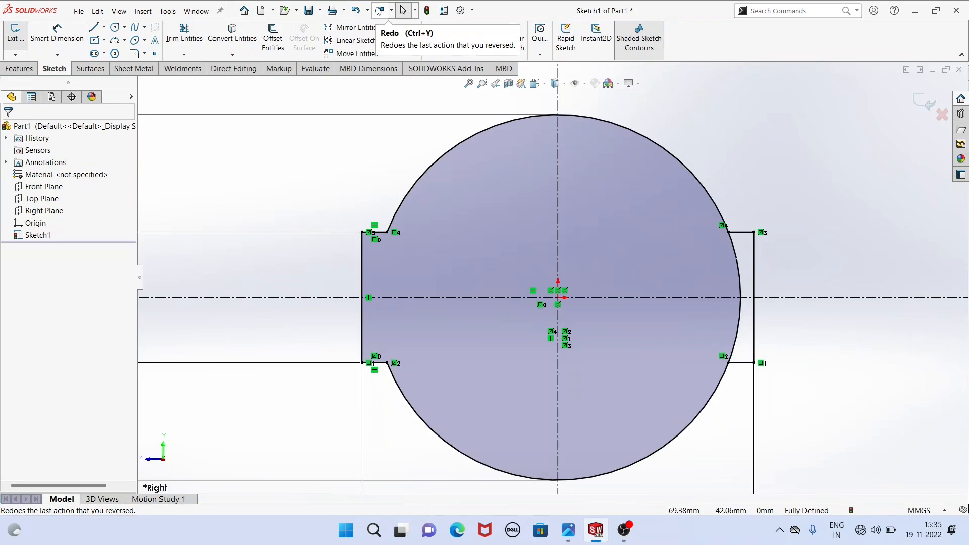
left_click(185, 32)
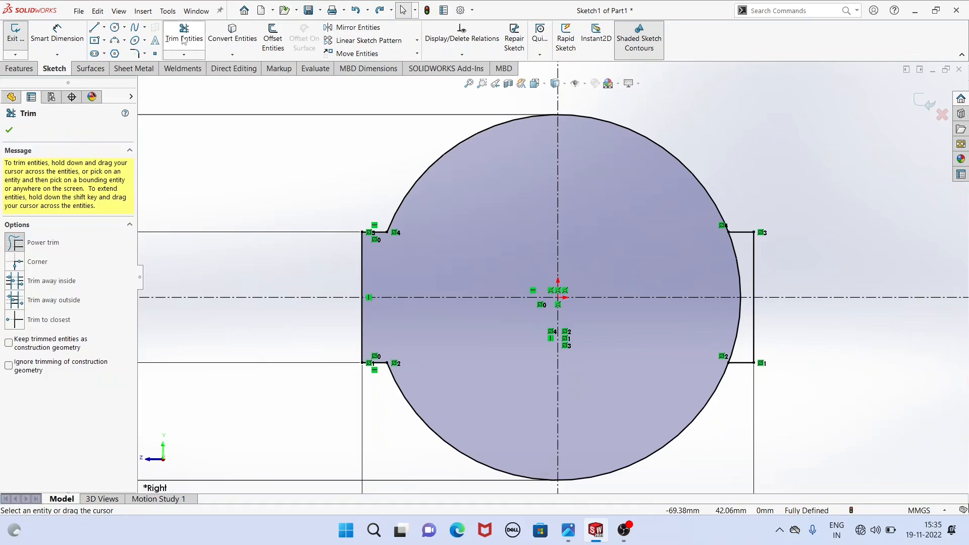
scroll(762, 295, "down", 2)
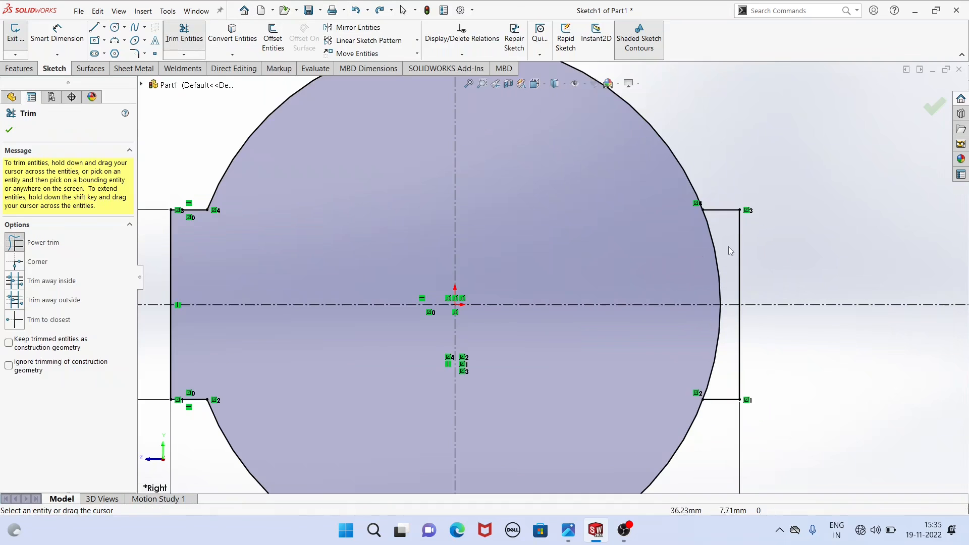
left_click(708, 248)
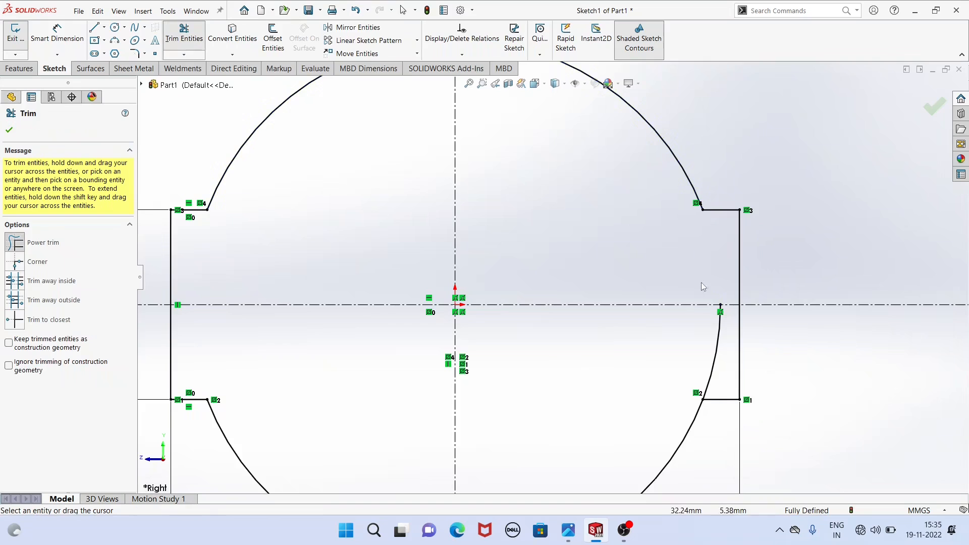
left_click(708, 368)
key("f")
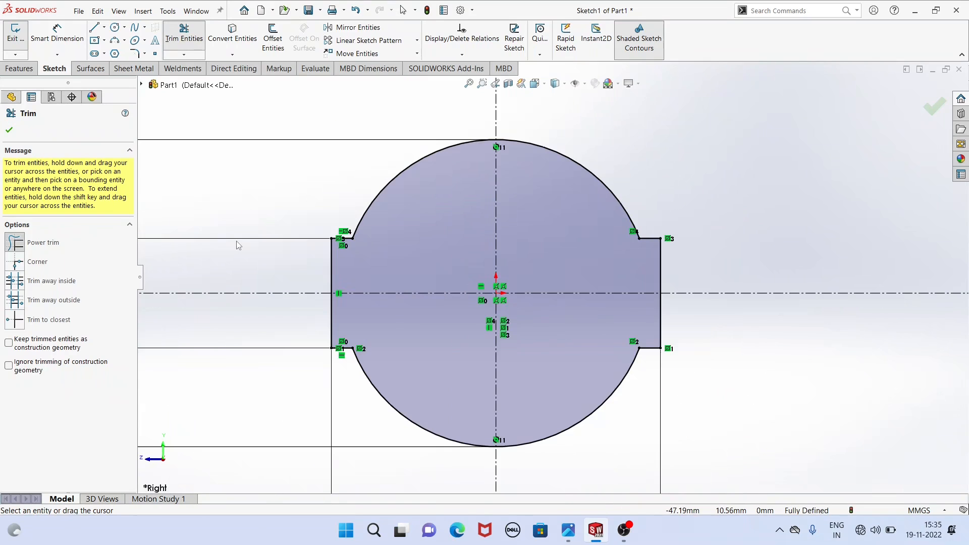
left_click(8, 131)
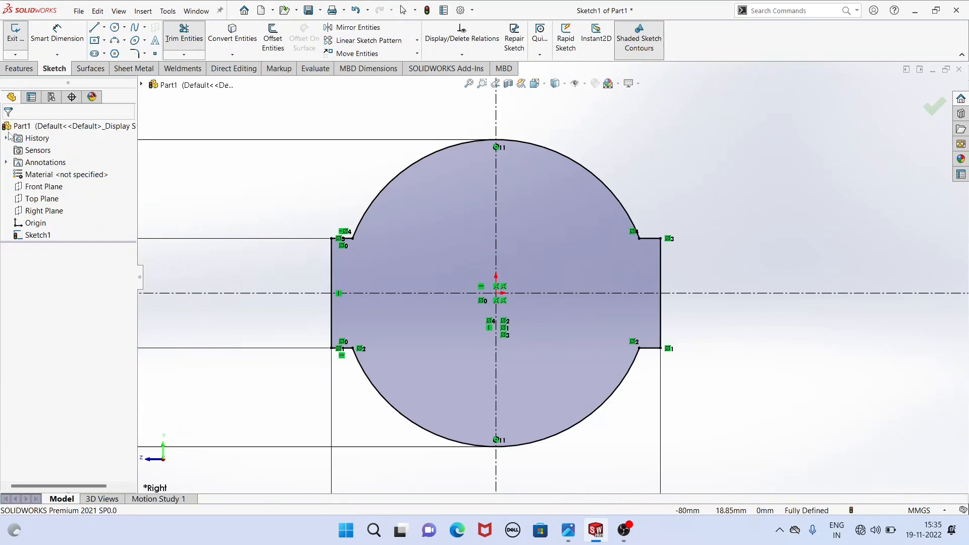
key("f")
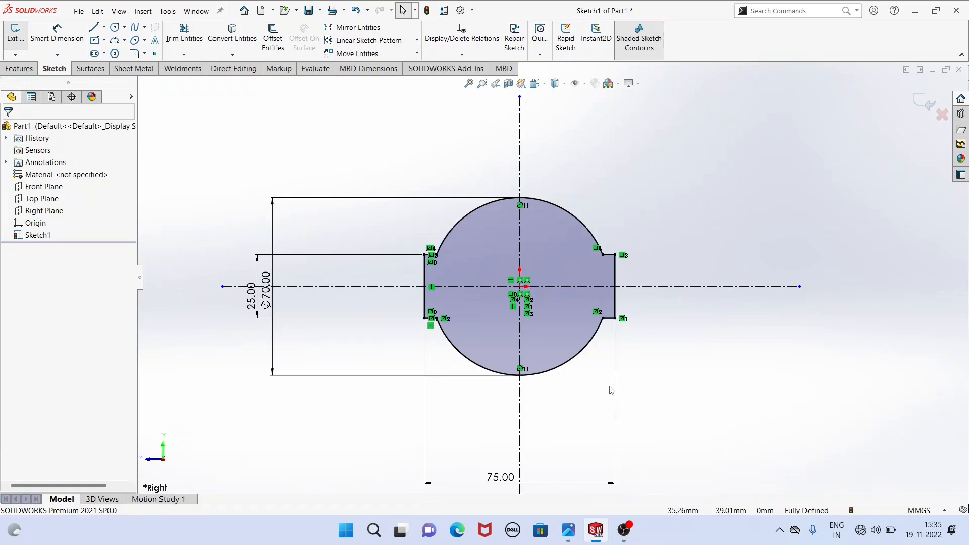
Extrude the trimmed circle-and-tabs profile 80 mm with a Mid Plane end condition, checking the length in the reference drawing.
left_click(29, 74)
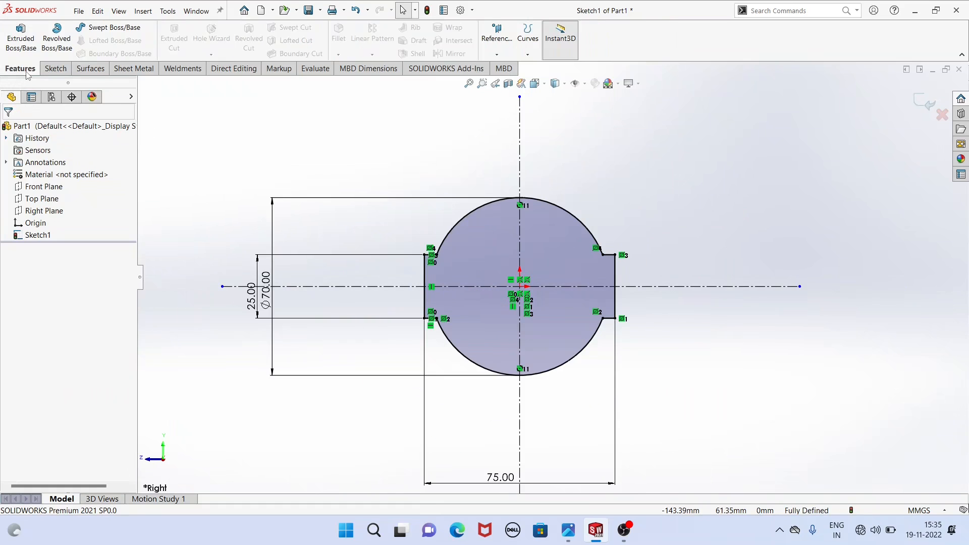
left_click(25, 40)
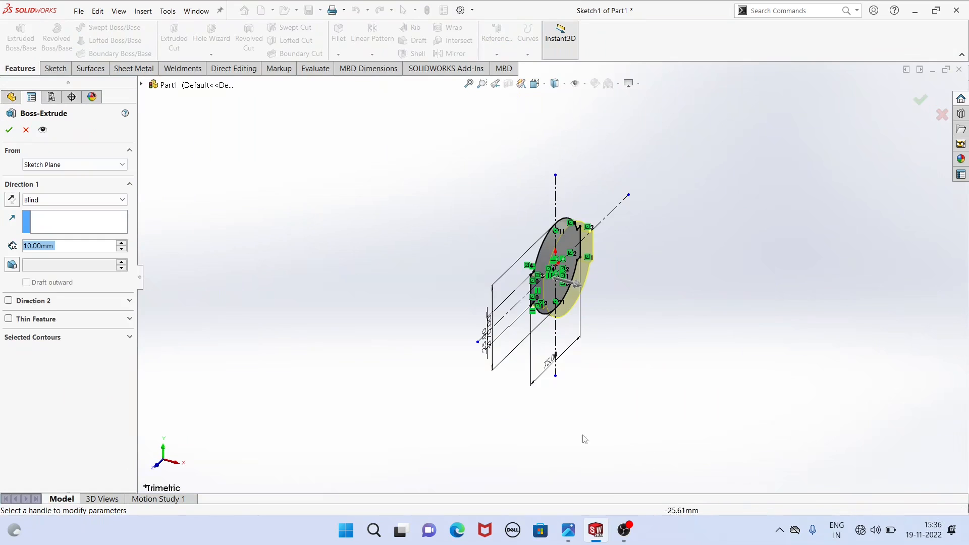
left_click(571, 529)
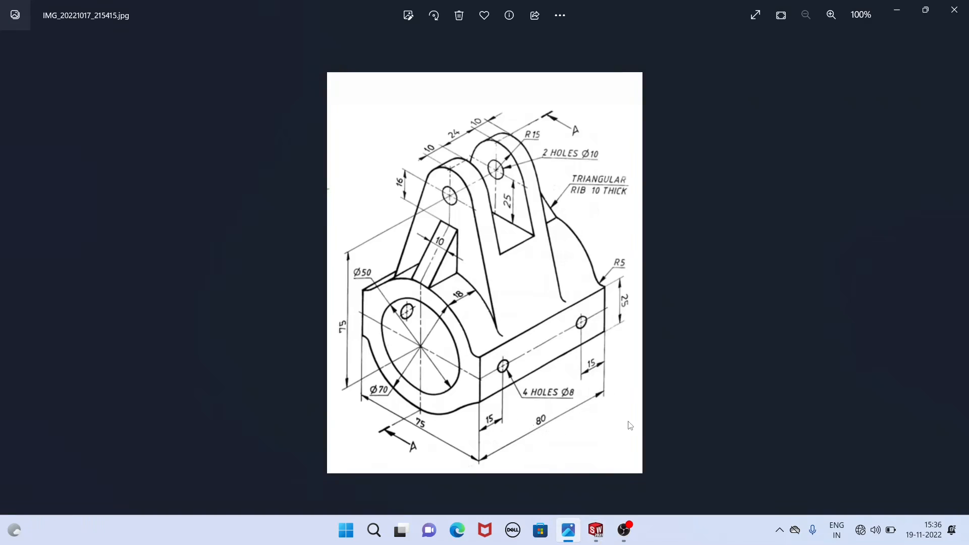
left_click(596, 530)
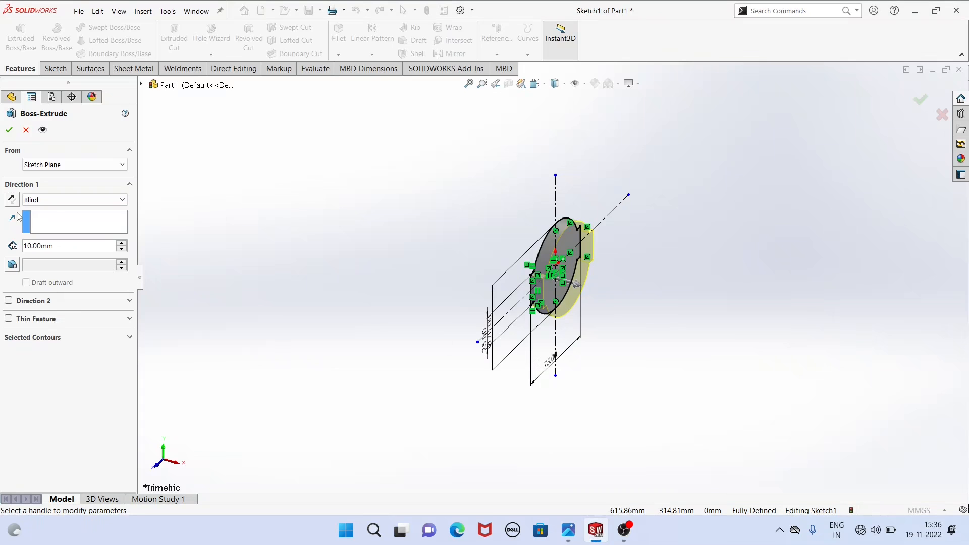
left_click(34, 200)
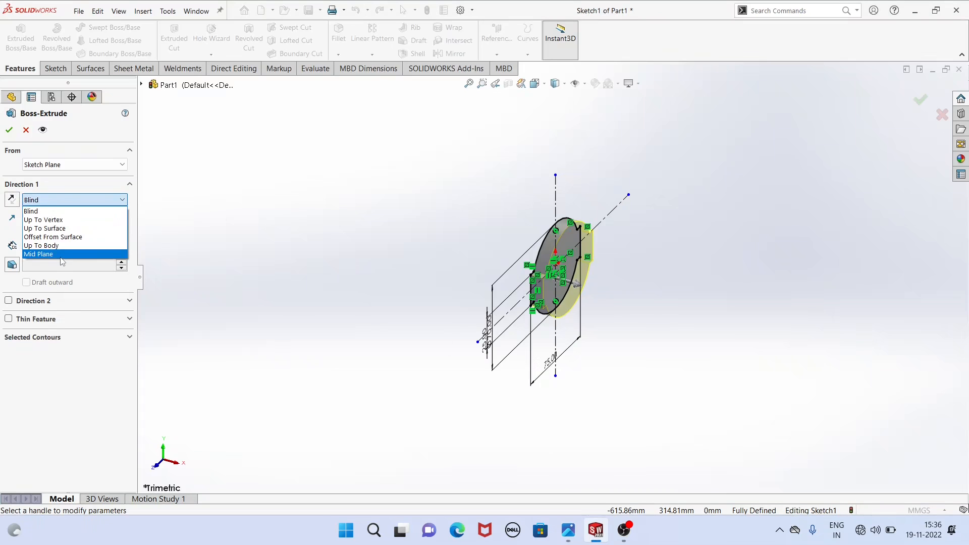
left_click(63, 260)
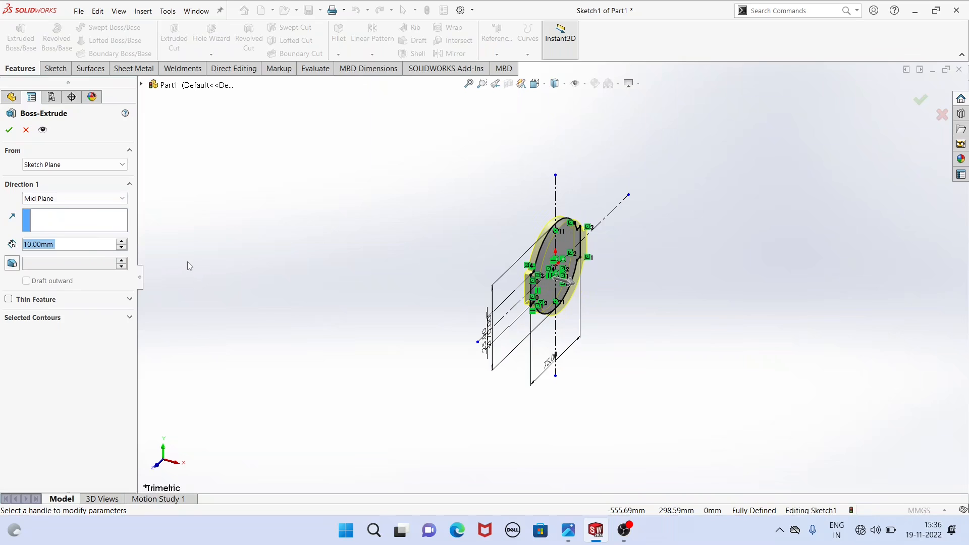
type("80")
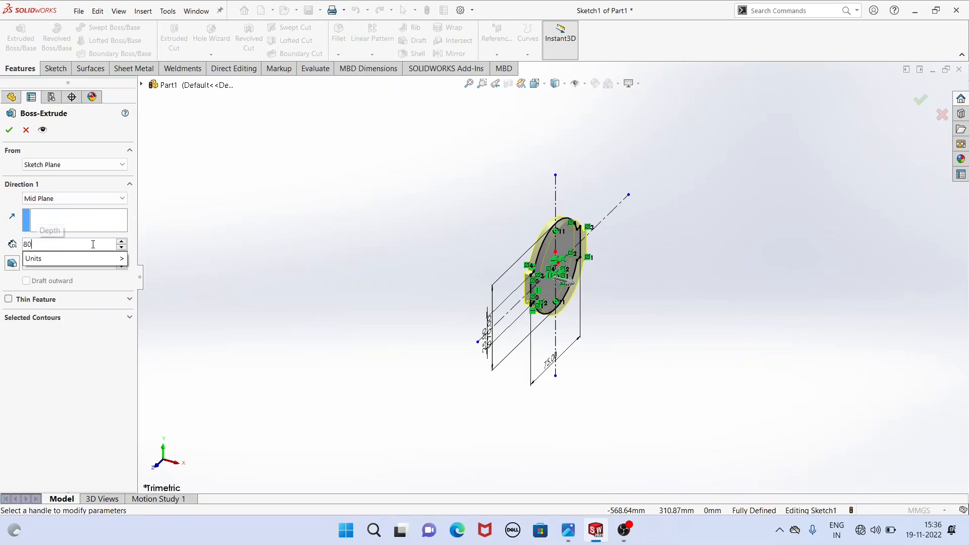
key("Return")
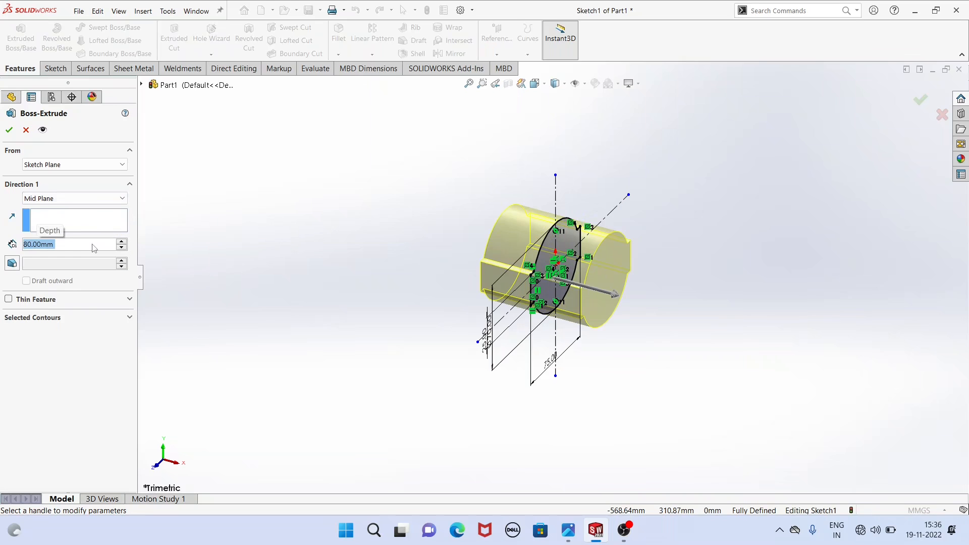
left_click(14, 132)
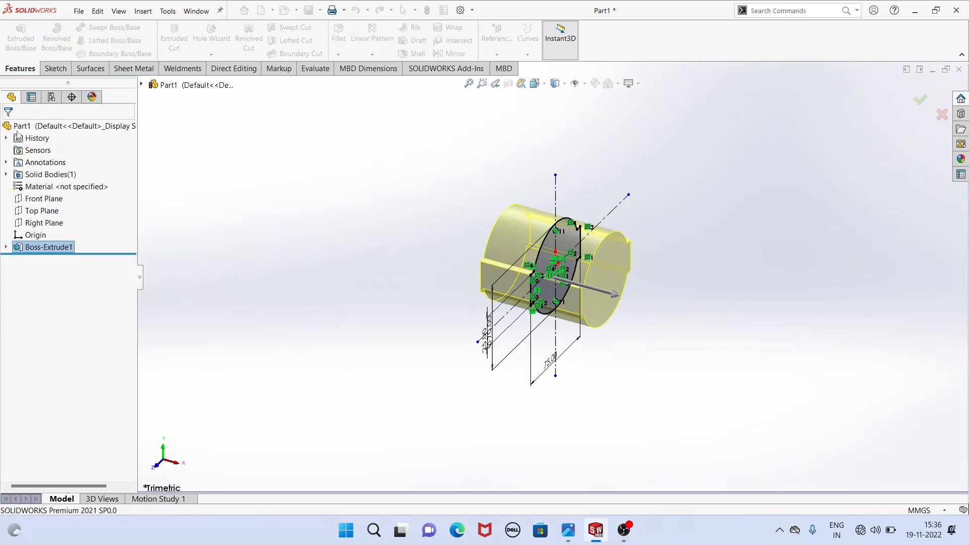
middle_click_drag(479, 184, 441, 258)
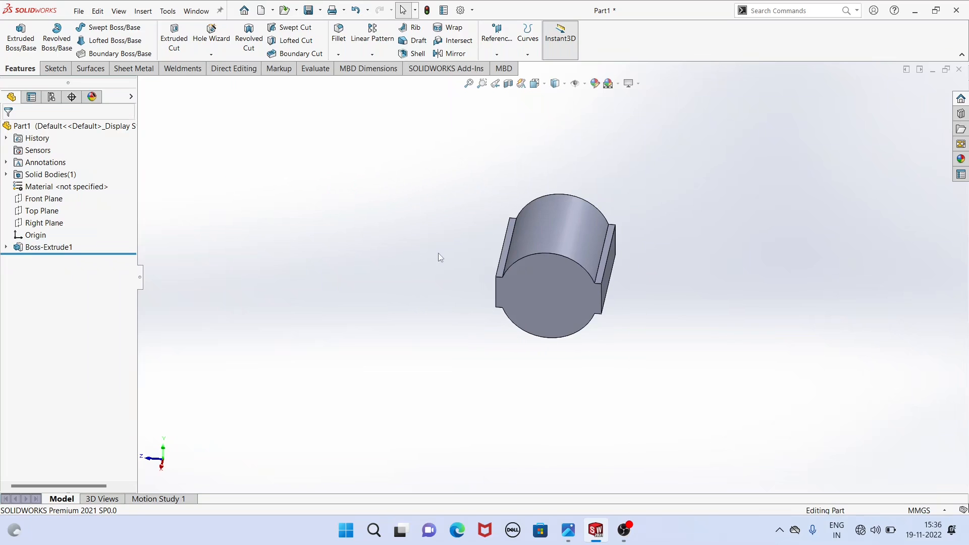
Check the lug details in the reference drawing and start a new sketch on the Right Plane.
left_click(569, 530)
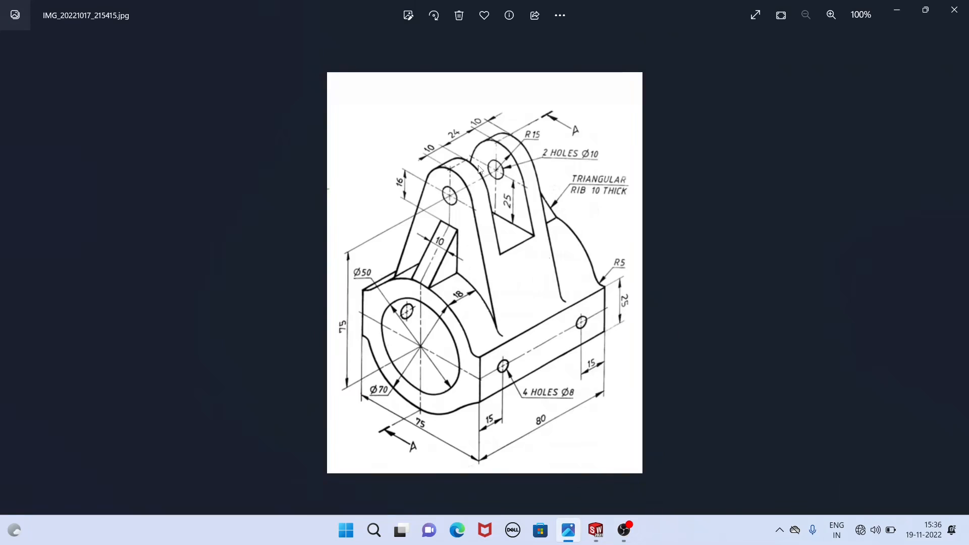
left_click(596, 531)
middle_click_drag(540, 323, 566, 342)
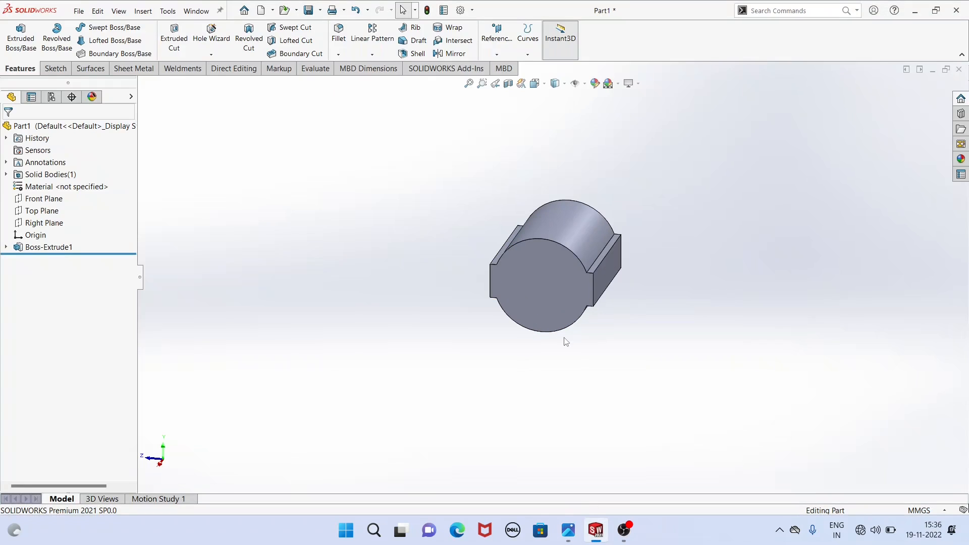
scroll(576, 194, "down", 2)
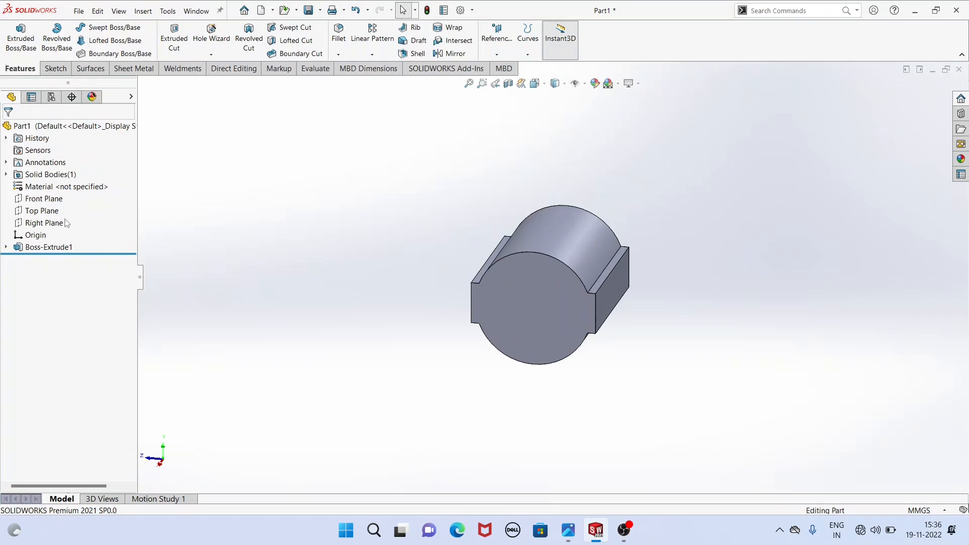
left_click(48, 223)
left_click(58, 204)
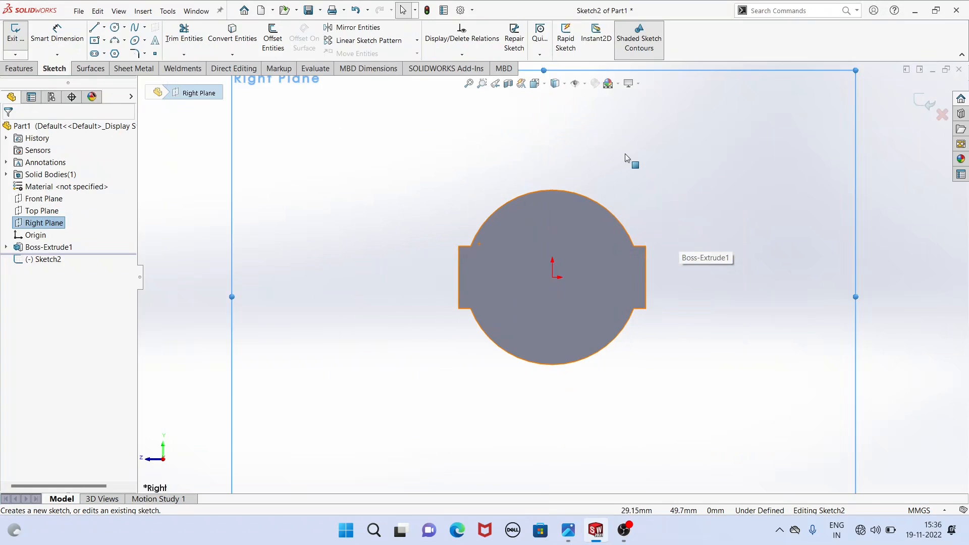
left_click(624, 154)
Sketch a circle of 35 mm radius centered on the origin, coinciding with the base body's round outline.
left_click(116, 27)
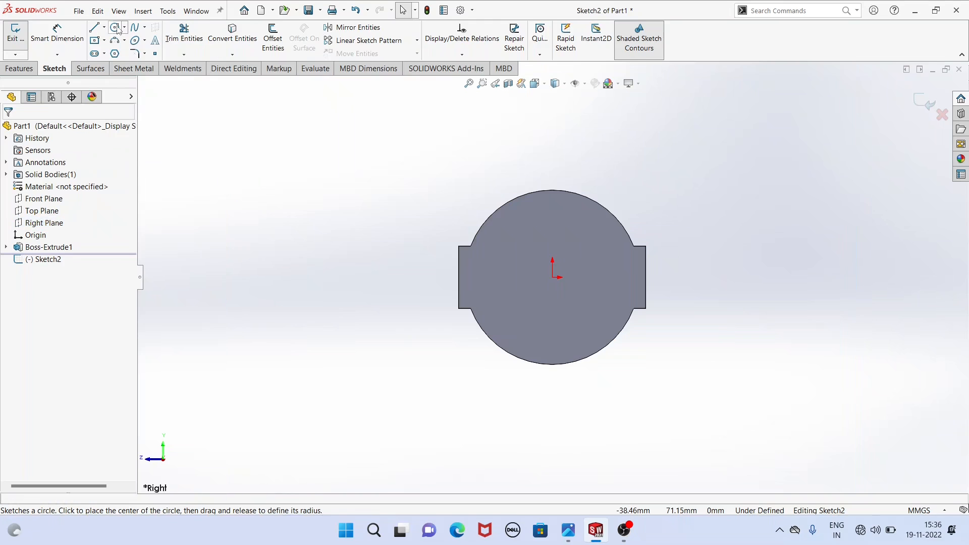
left_click(552, 277)
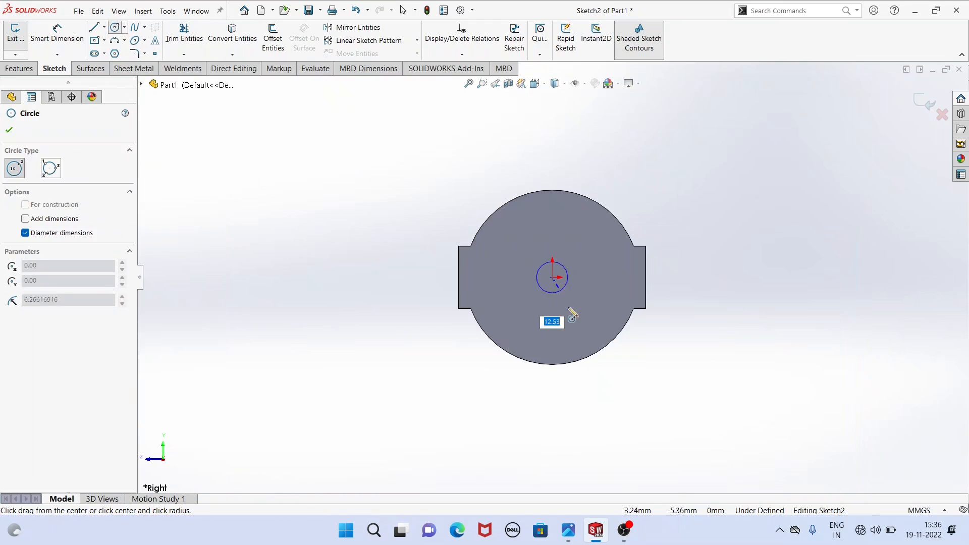
left_click(594, 357)
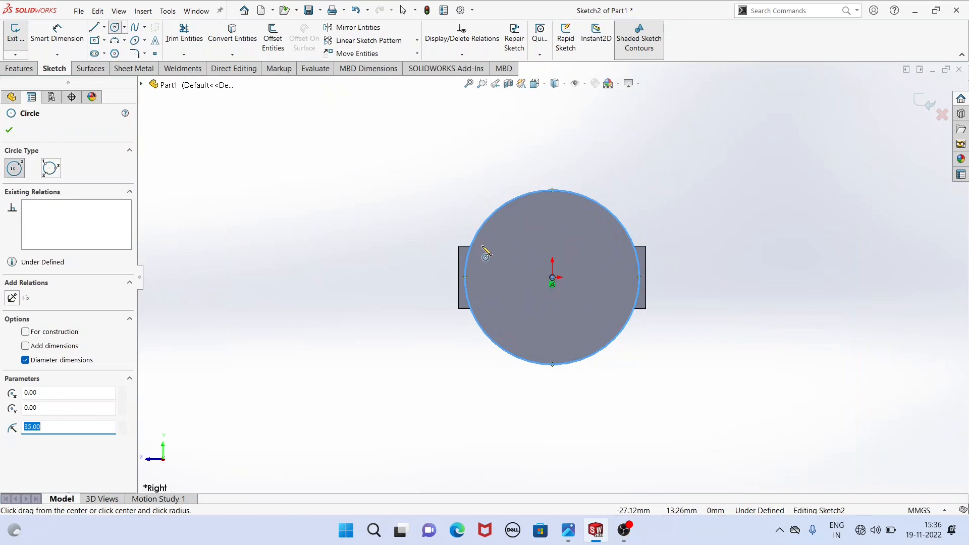
right_click(313, 177)
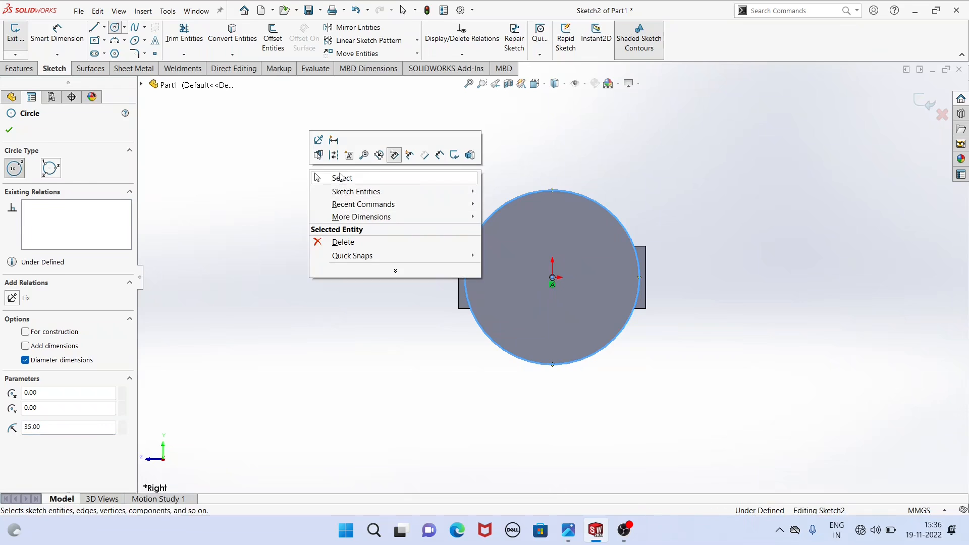
left_click(325, 178)
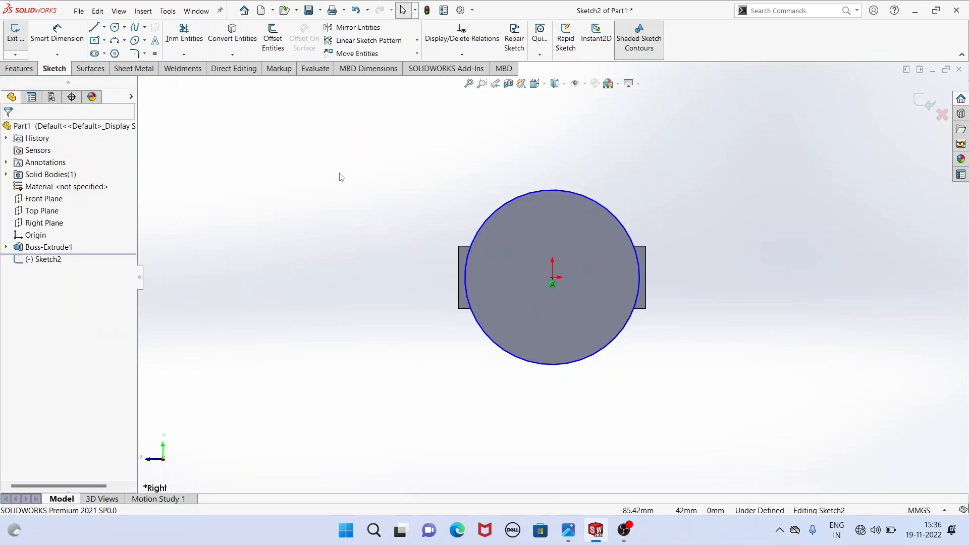
Convert the new circle to construction geometry.
left_click(515, 195)
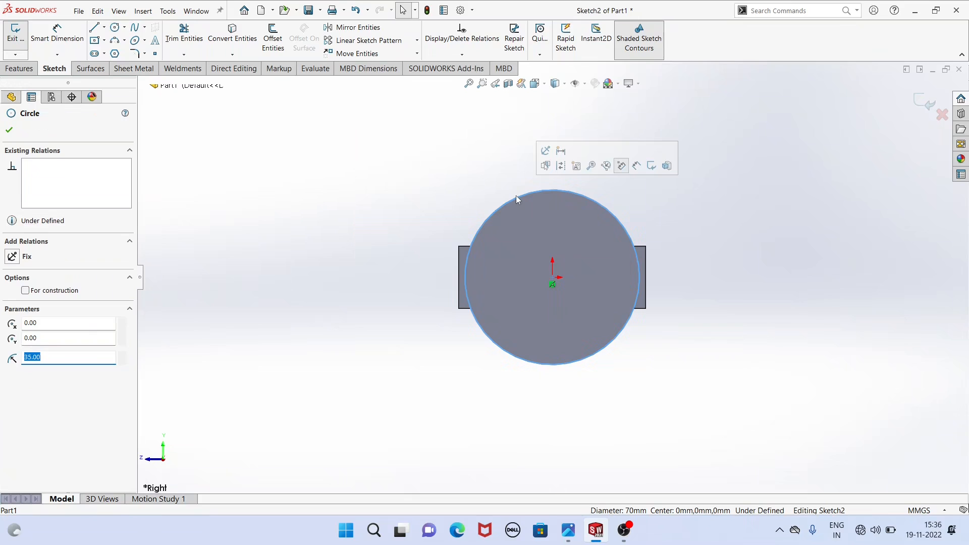
left_click(561, 166)
left_click(498, 169)
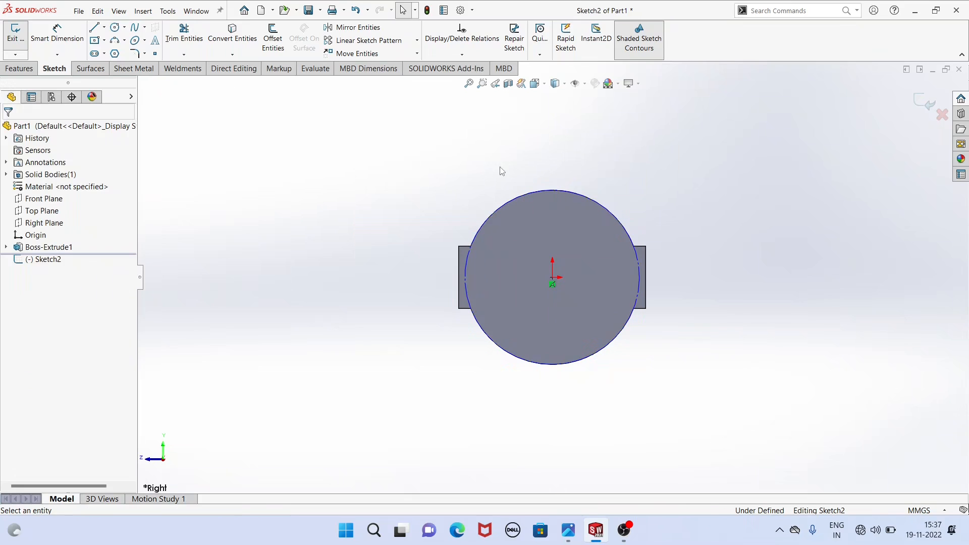
left_click(467, 264)
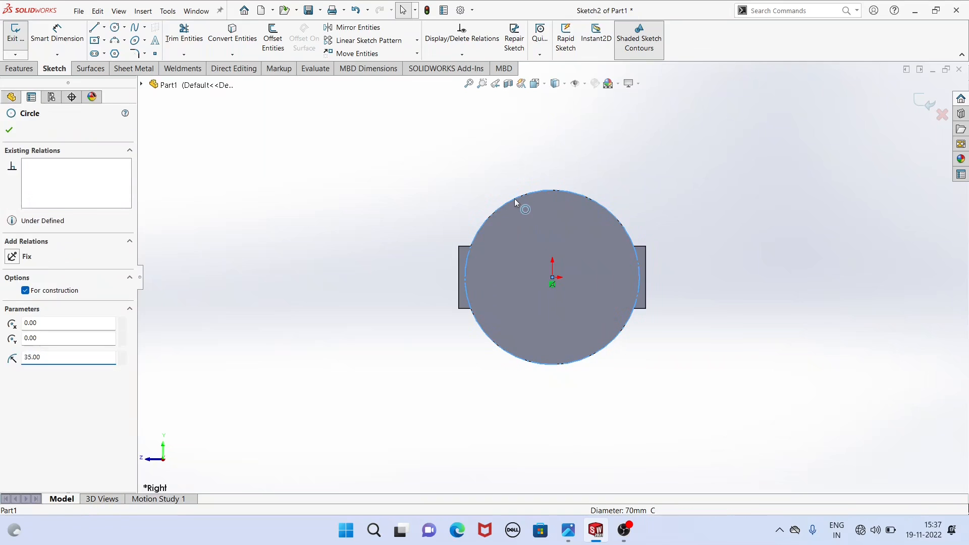
key("Escape")
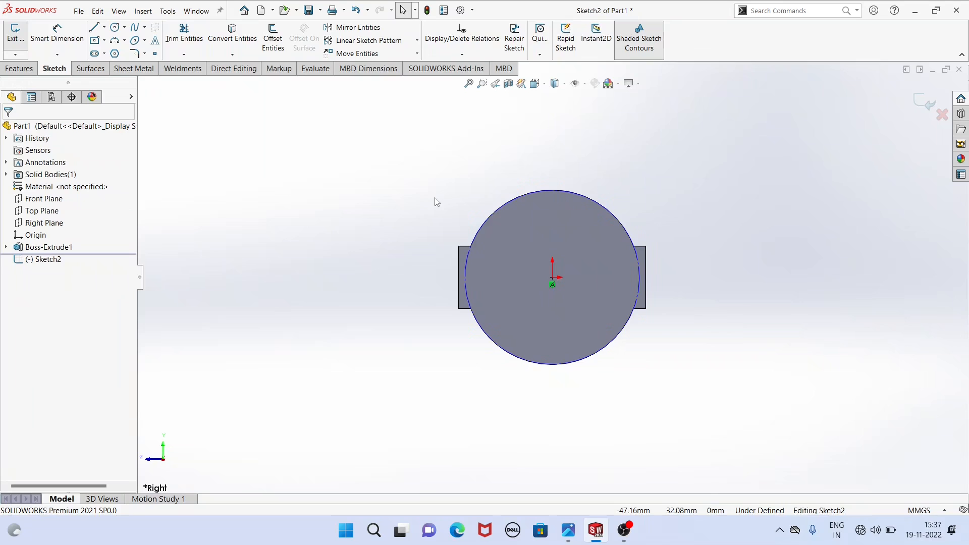
scroll(655, 301, "down", 3)
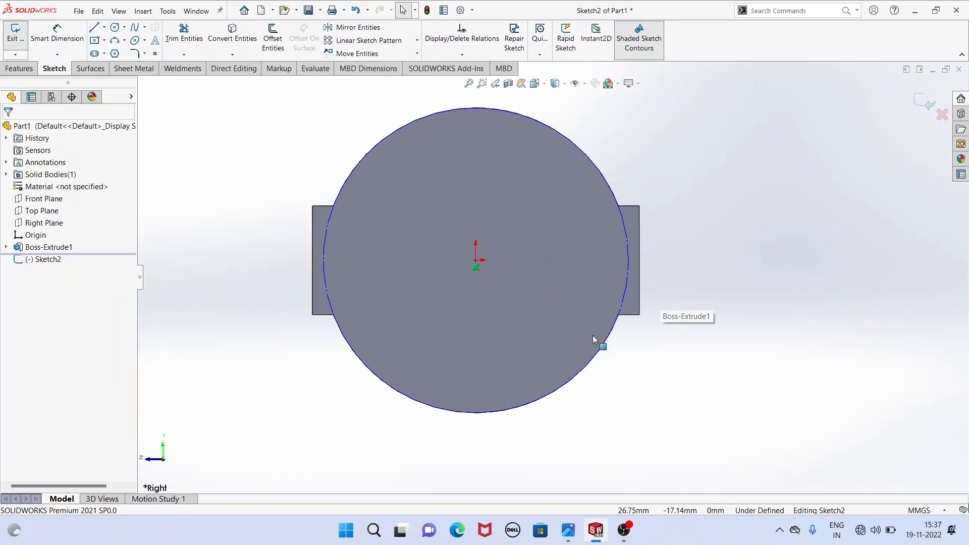
scroll(590, 370, "up", 3)
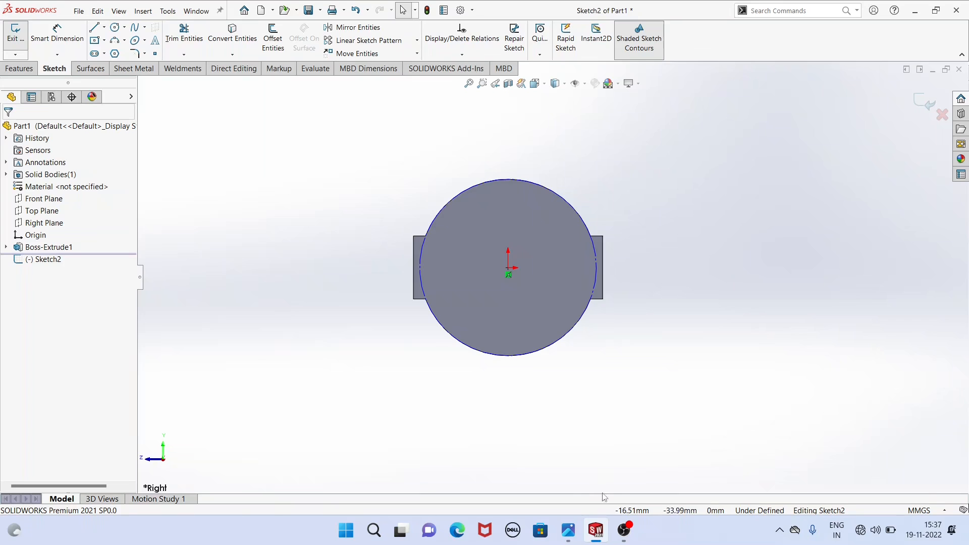
Check the reference drawing and dimension the construction circle's diameter as 70 mm.
left_click(564, 526)
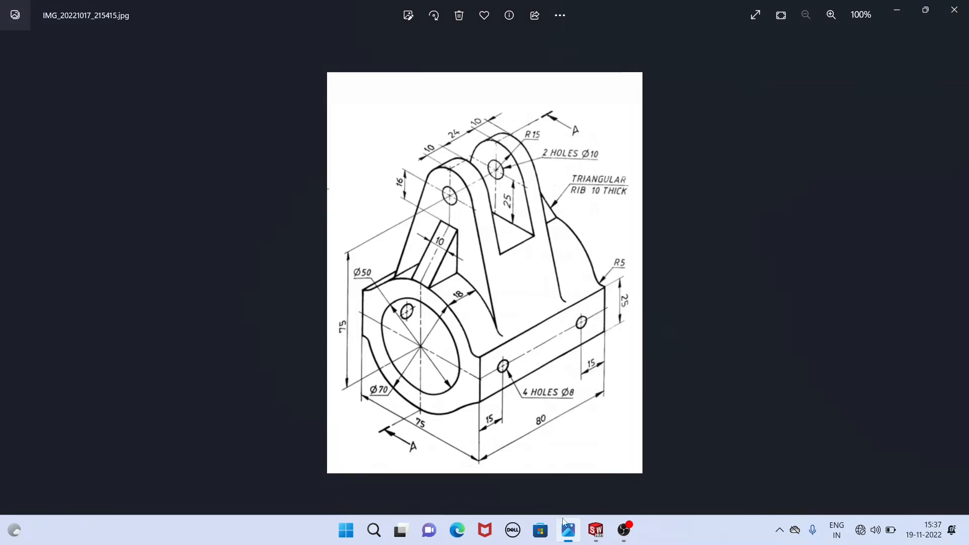
left_click(594, 530)
left_click(64, 38)
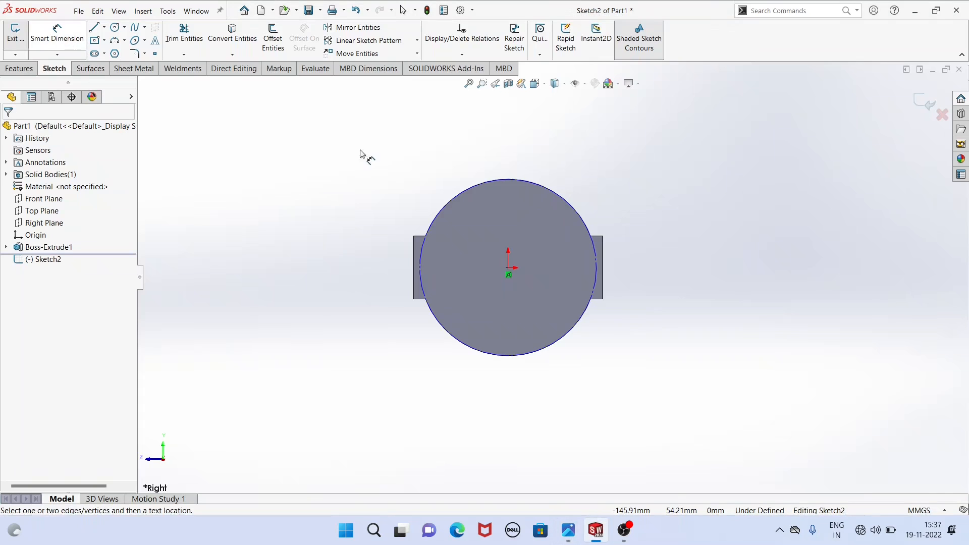
left_click(560, 202)
left_click(235, 260)
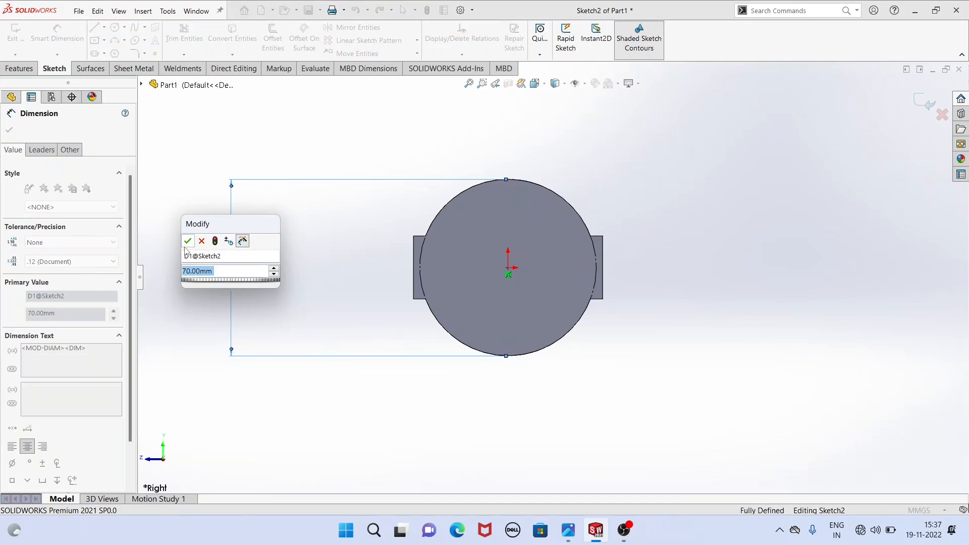
left_click(187, 241)
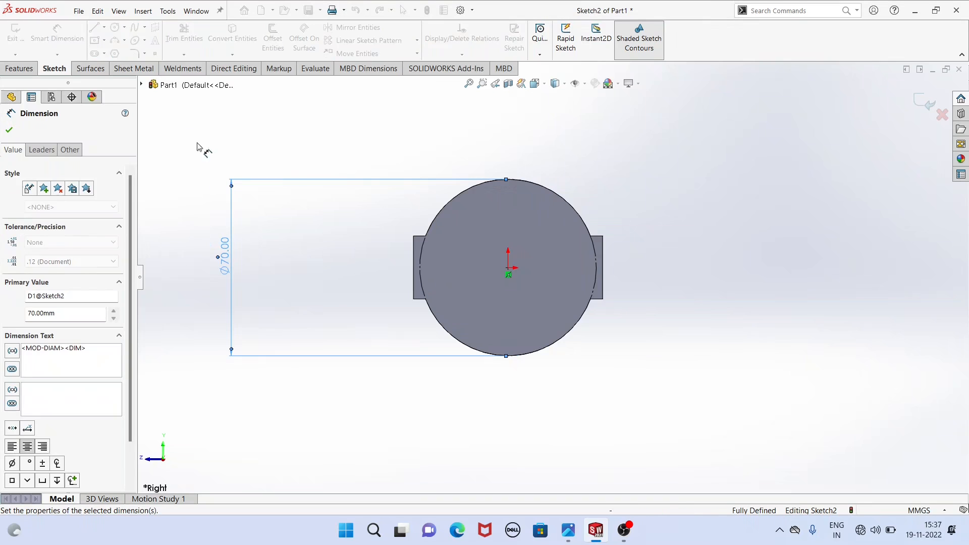
left_click(59, 35)
Draw a vertical centerline through the origin, extending beyond the construction circle above and below.
scroll(612, 256, "up", 3)
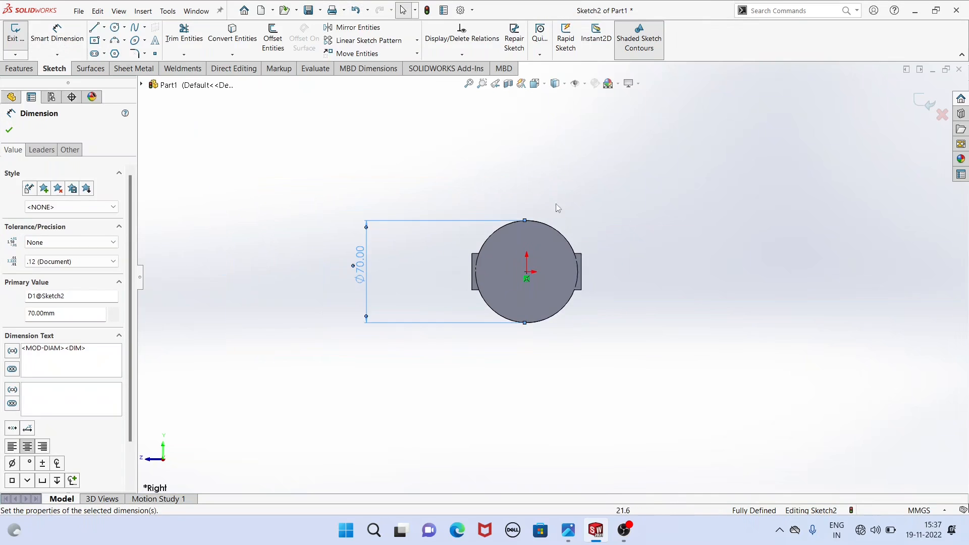
scroll(542, 190, "down", 1)
scroll(574, 285, "down", 1)
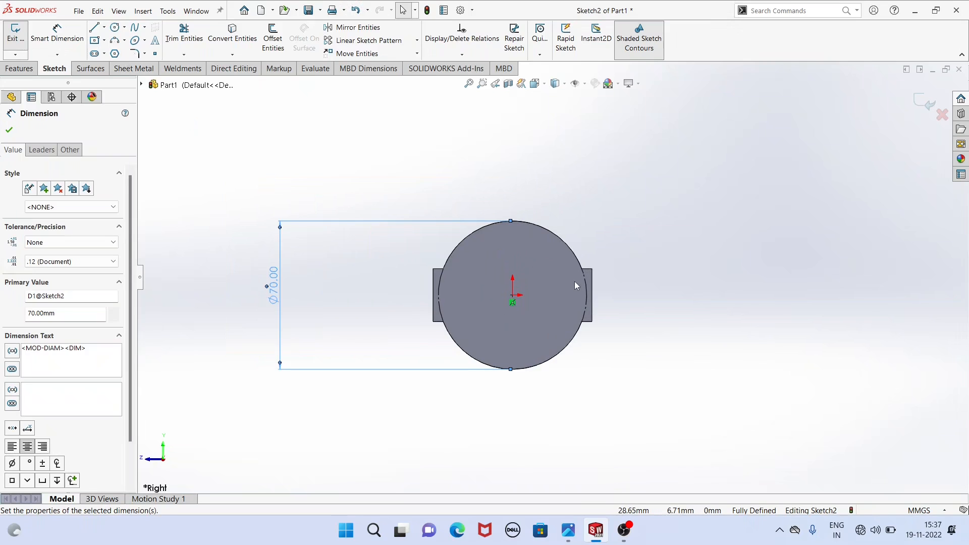
left_click(105, 28)
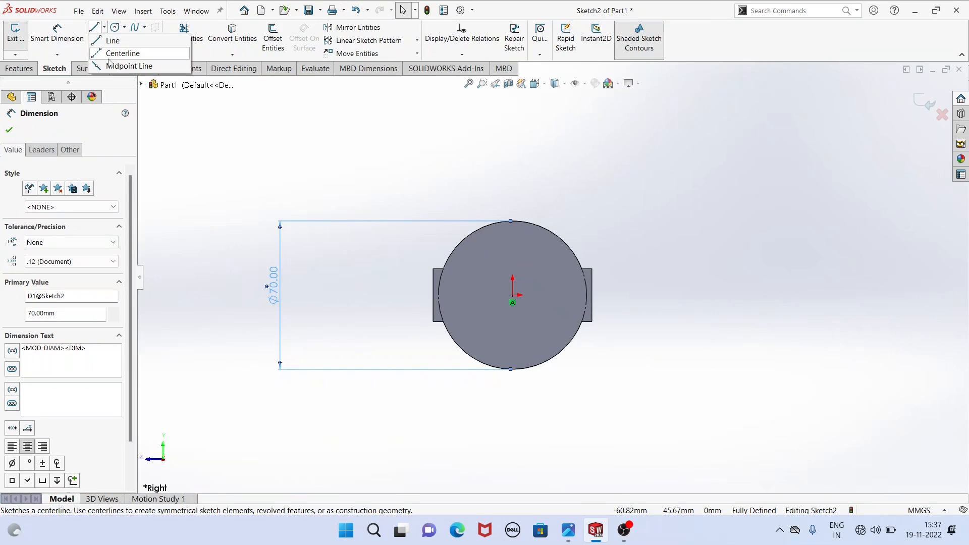
left_click(512, 148)
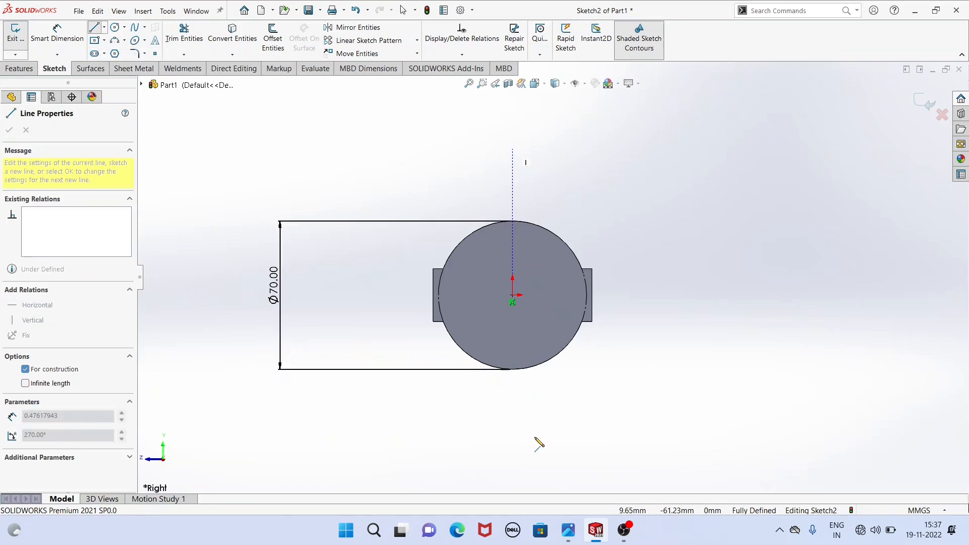
left_click(512, 460)
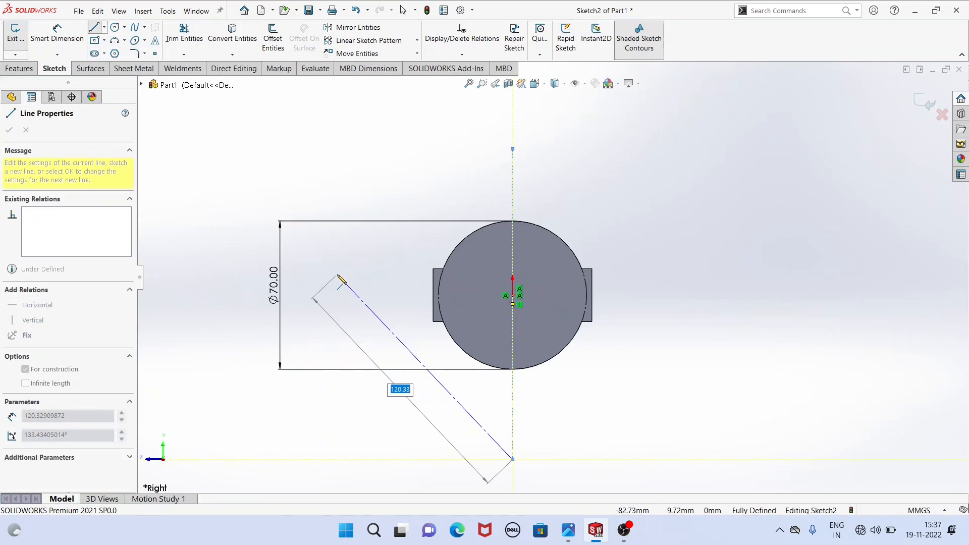
key("Escape")
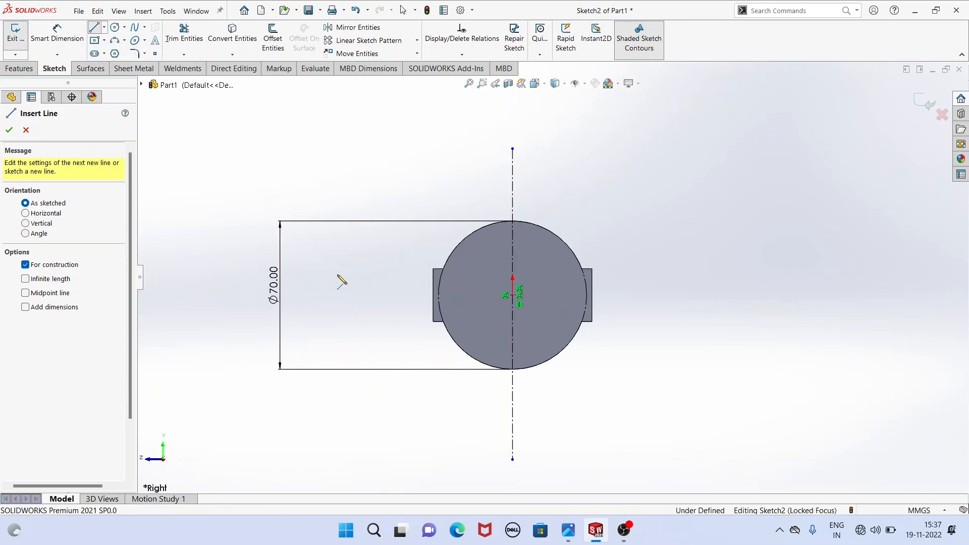
Draw a roughly horizontal centerline about 157 mm long across the circle near the origin.
left_click(351, 295)
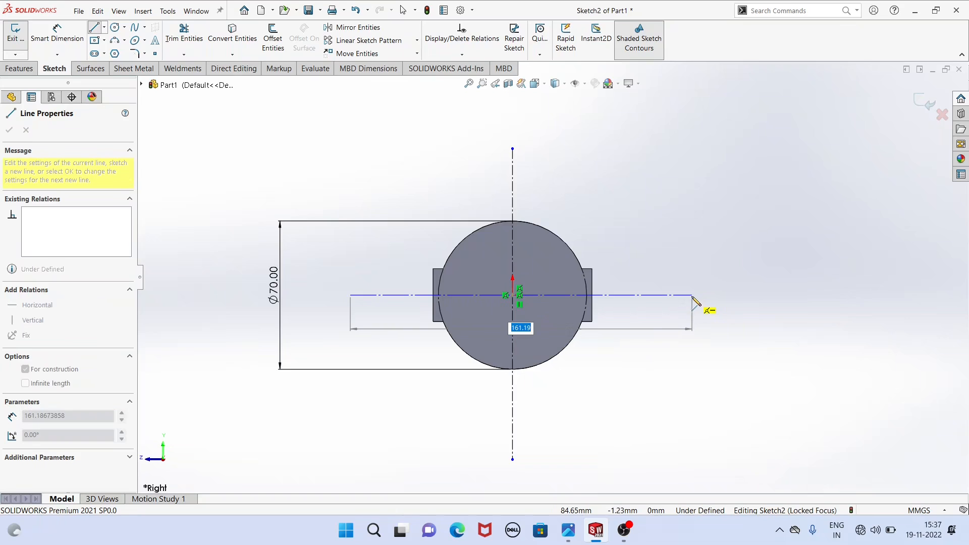
left_click(684, 298)
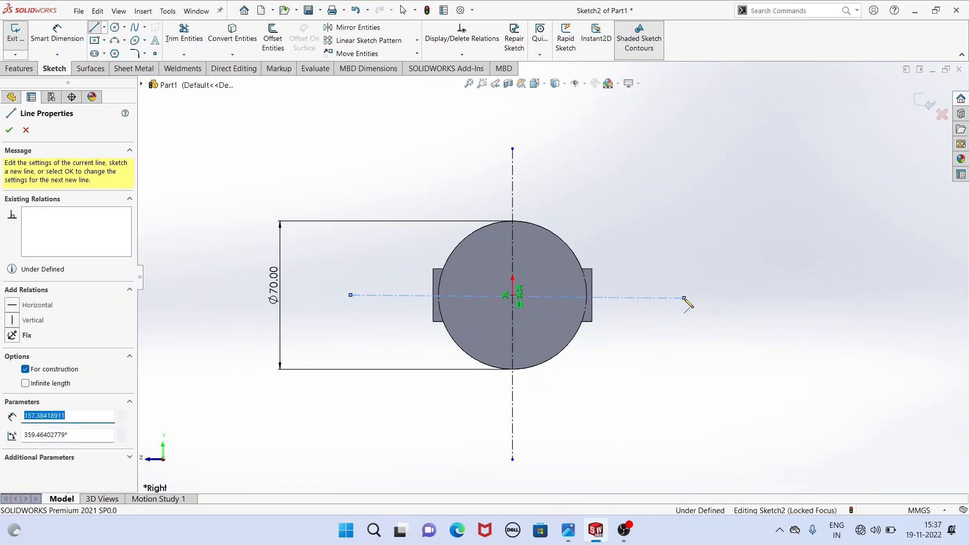
right_click(659, 180)
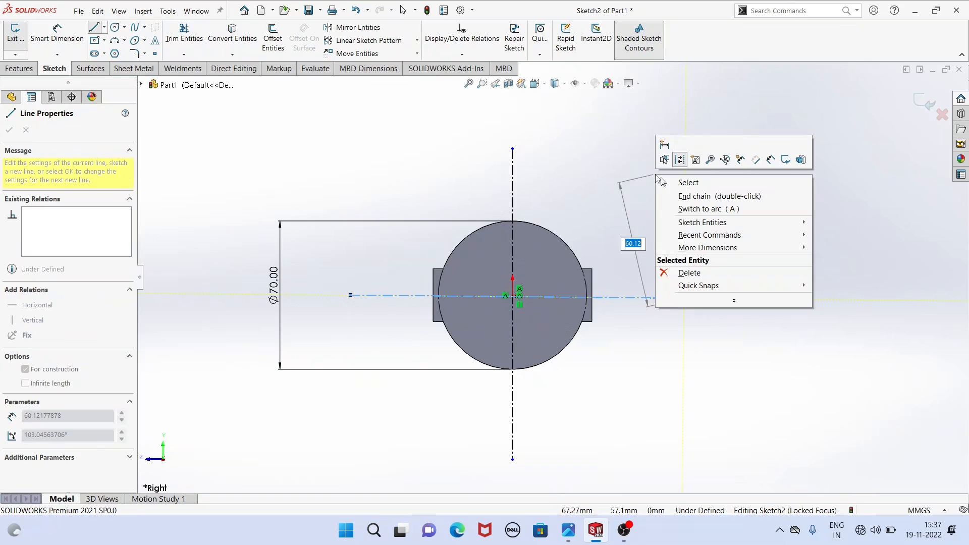
left_click(665, 182)
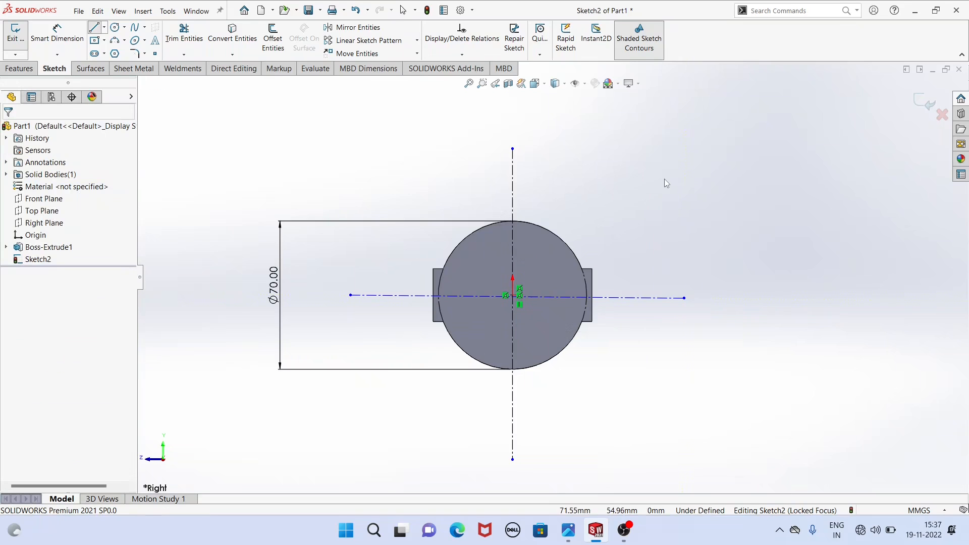
Sketch a closed lug profile above the horizontal centerline: two slanted sides joined by a tangent arc of about 28.5 mm radius and a base line about 79 mm long.
left_click(93, 27)
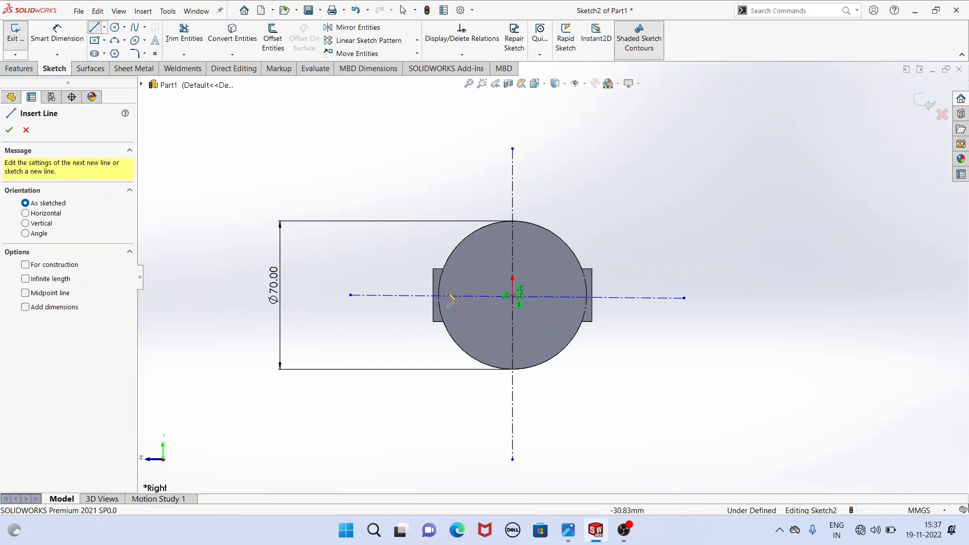
left_click(447, 295)
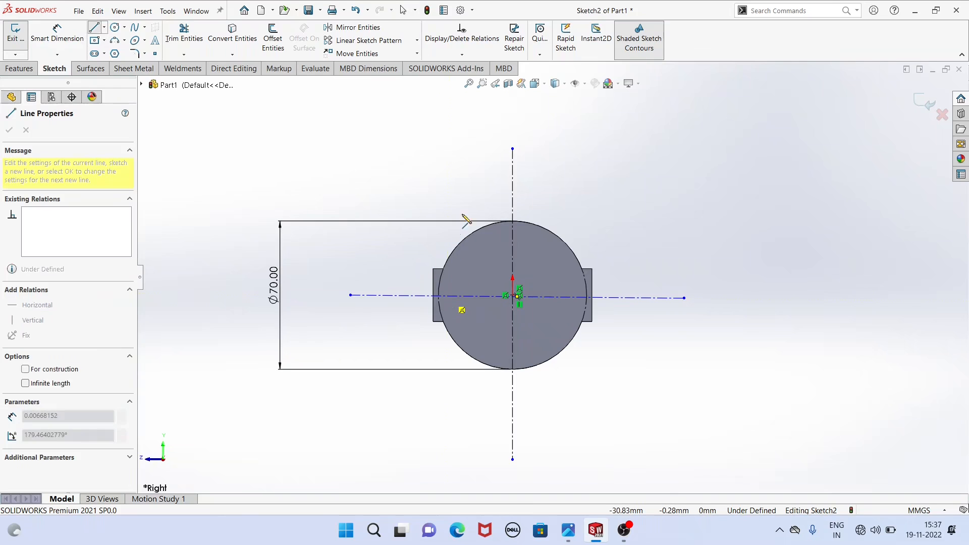
left_click(471, 183)
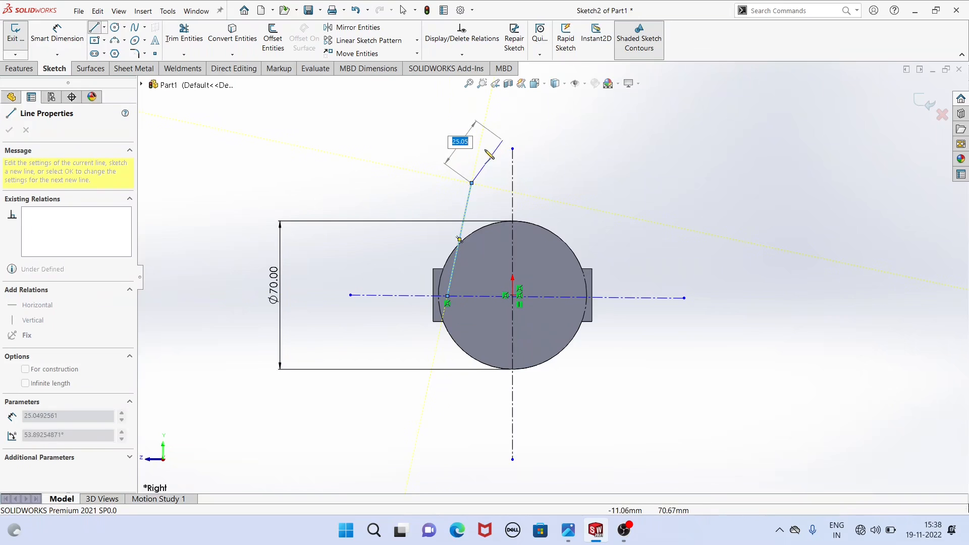
left_click(472, 183)
key("a")
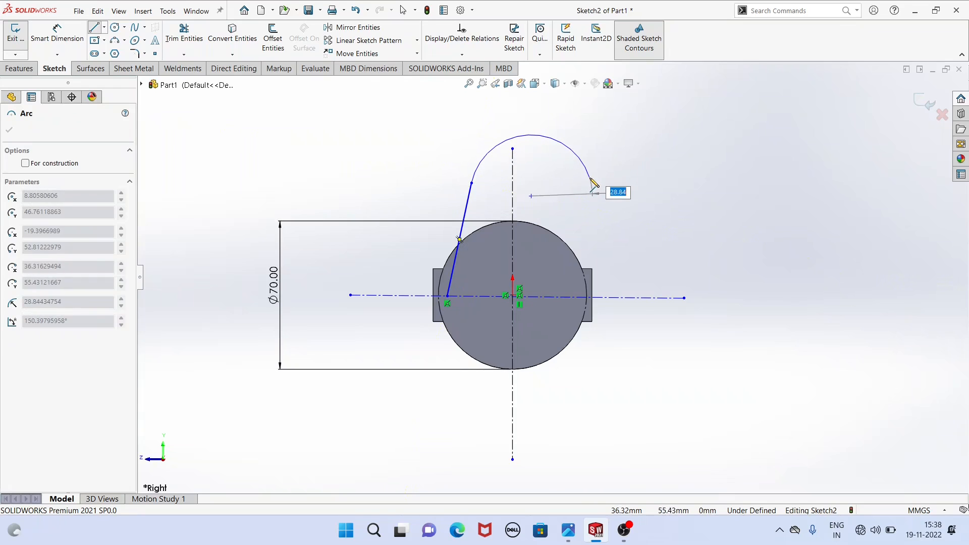
left_click(590, 183)
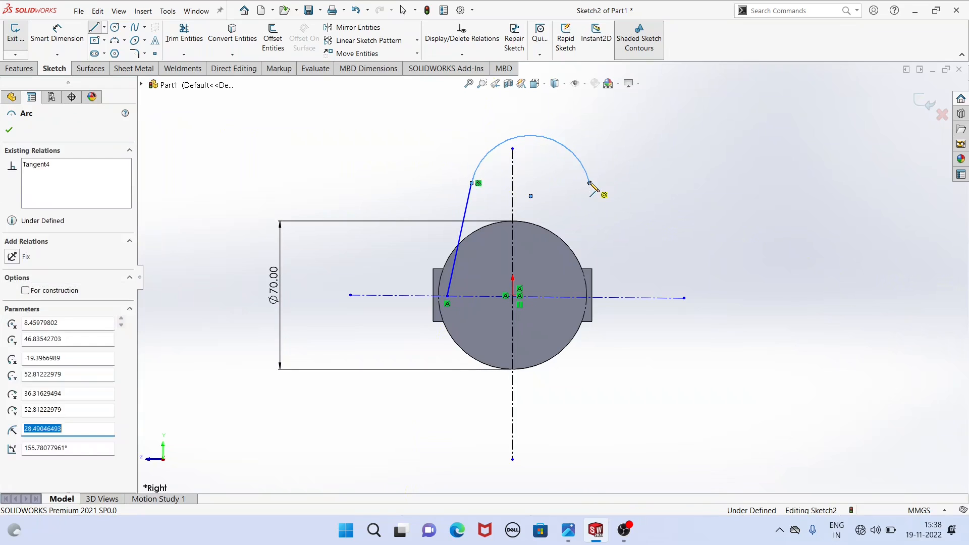
left_click(614, 297)
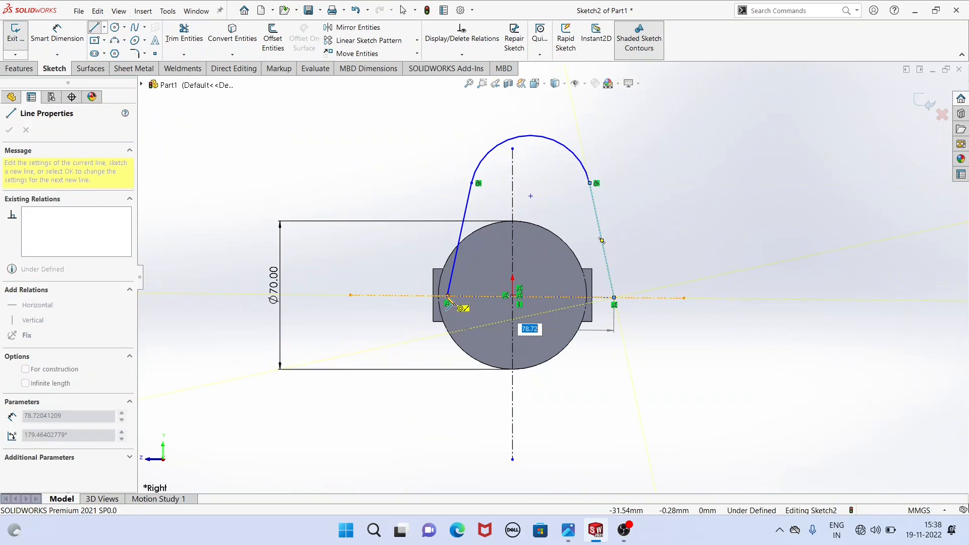
left_click(447, 296)
right_click(332, 151)
left_click(353, 152)
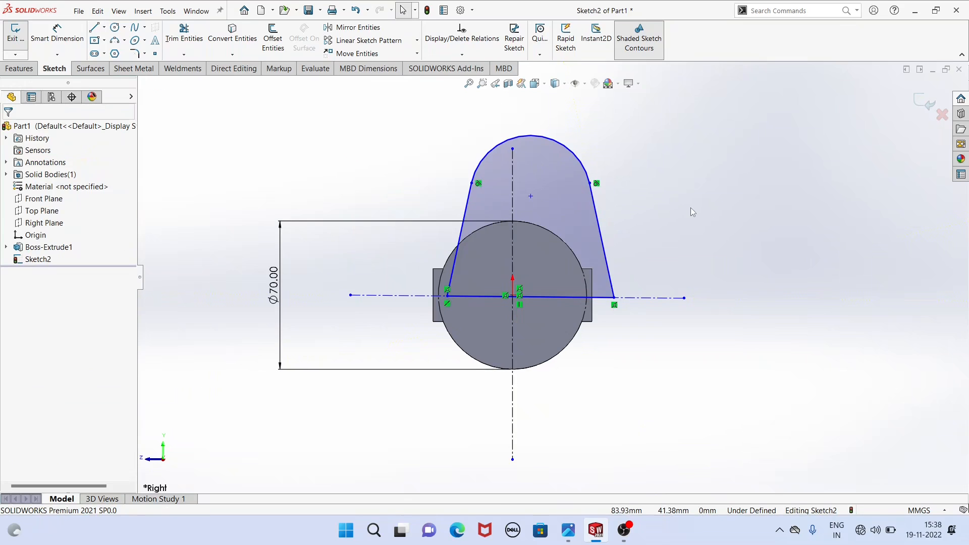
Make the center point of the lug's top arc coincident with the vertical centerline.
left_click(532, 196)
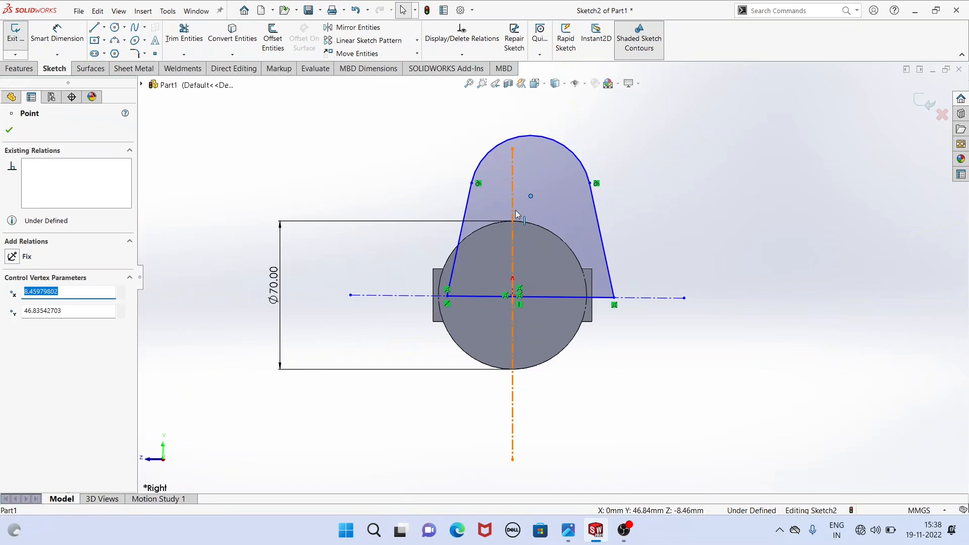
left_click(515, 210, "ctrl")
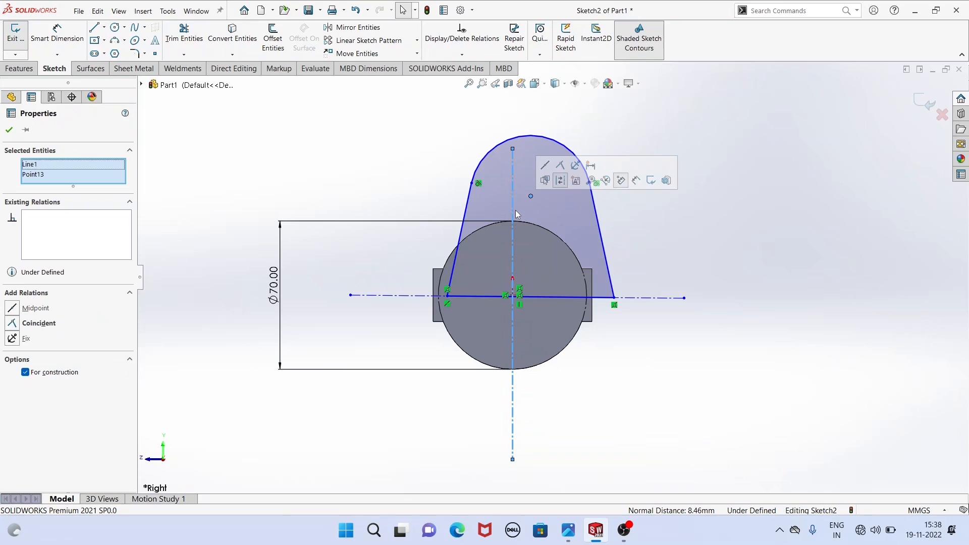
left_click(560, 166)
left_click(350, 136)
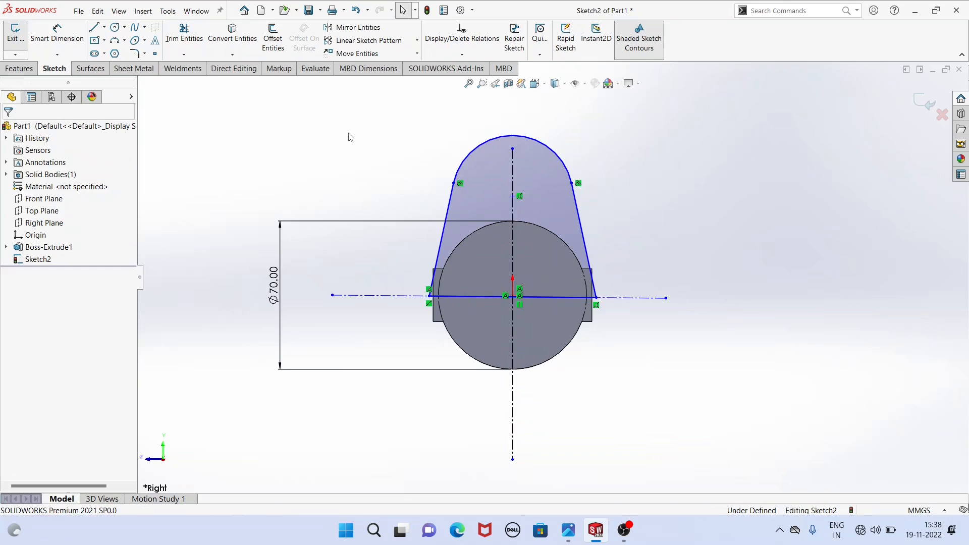
Make the two endpoints of the lug's base line symmetric about the vertical centerline.
left_click(596, 298)
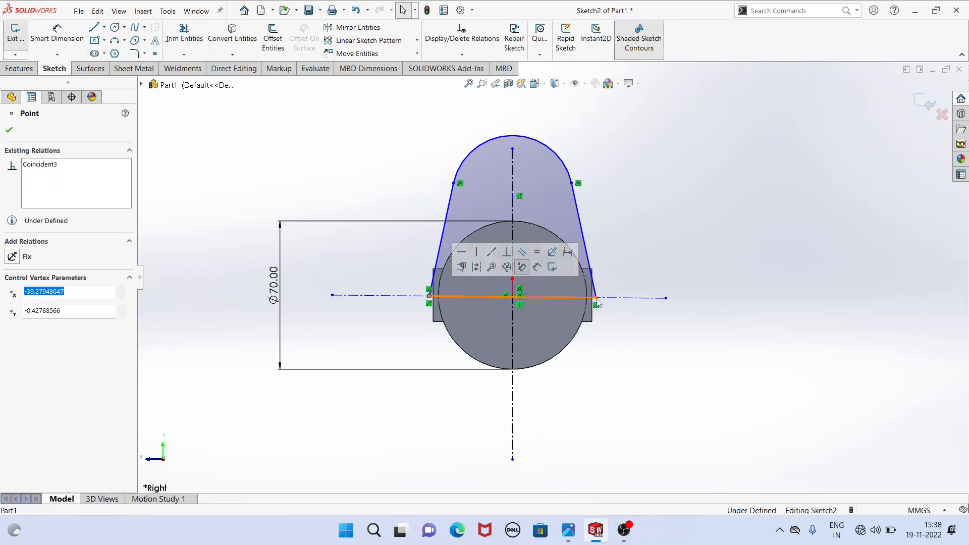
left_click(429, 295, "ctrl")
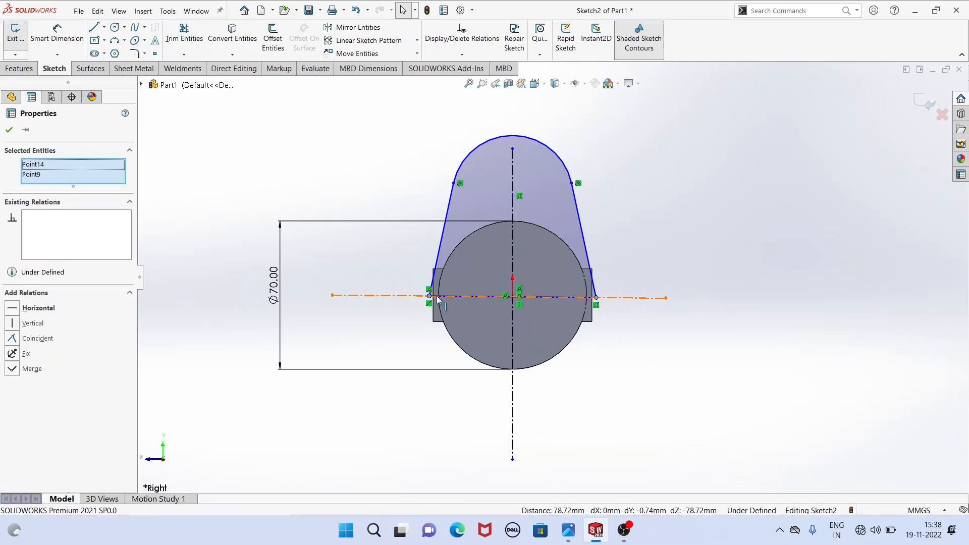
left_click(516, 259, "ctrl")
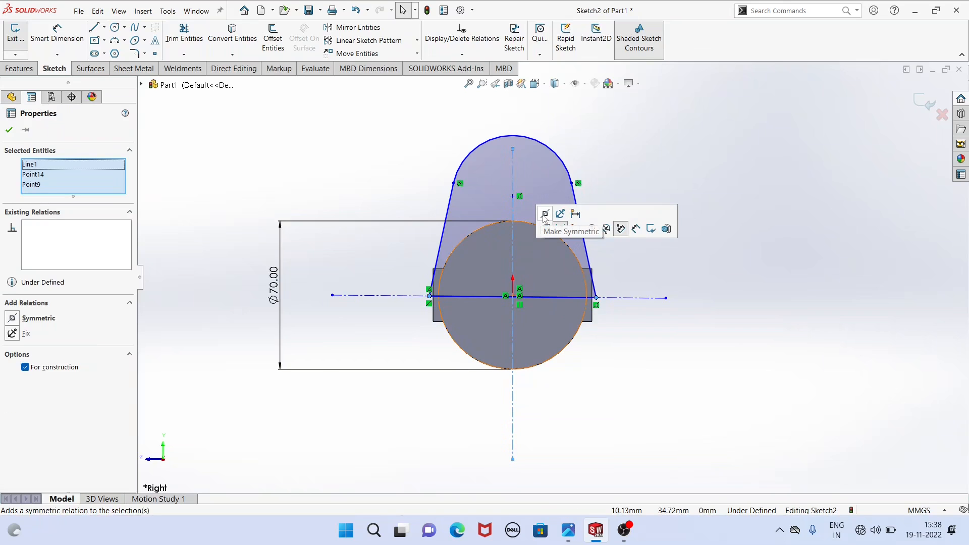
left_click(300, 145)
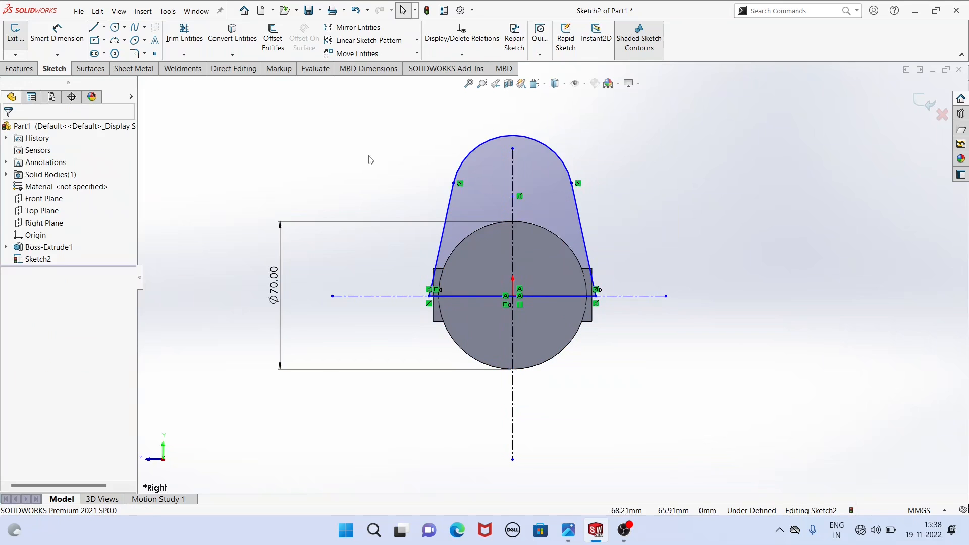
Make the lug's left slanted side tangent to the 70 mm construction circle.
scroll(458, 127, "up", 1)
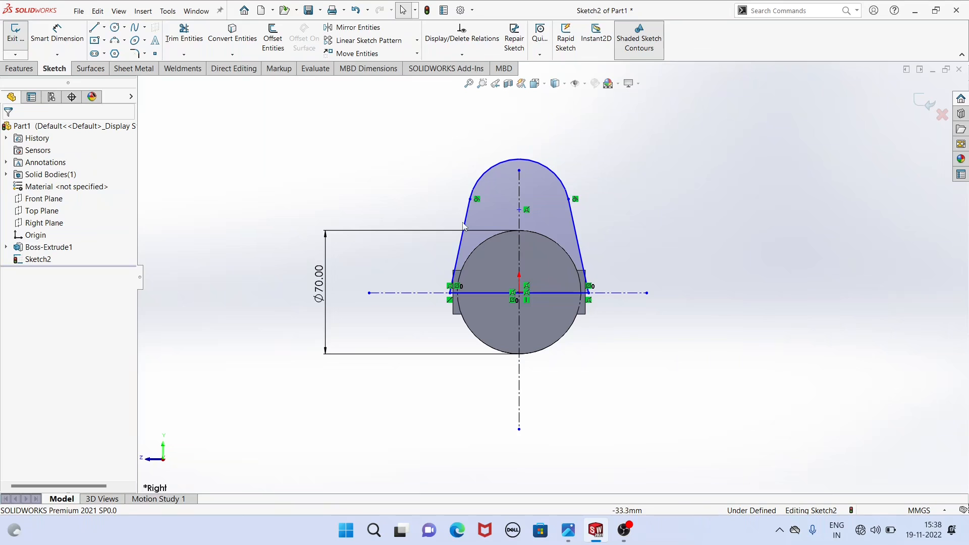
left_click(461, 243)
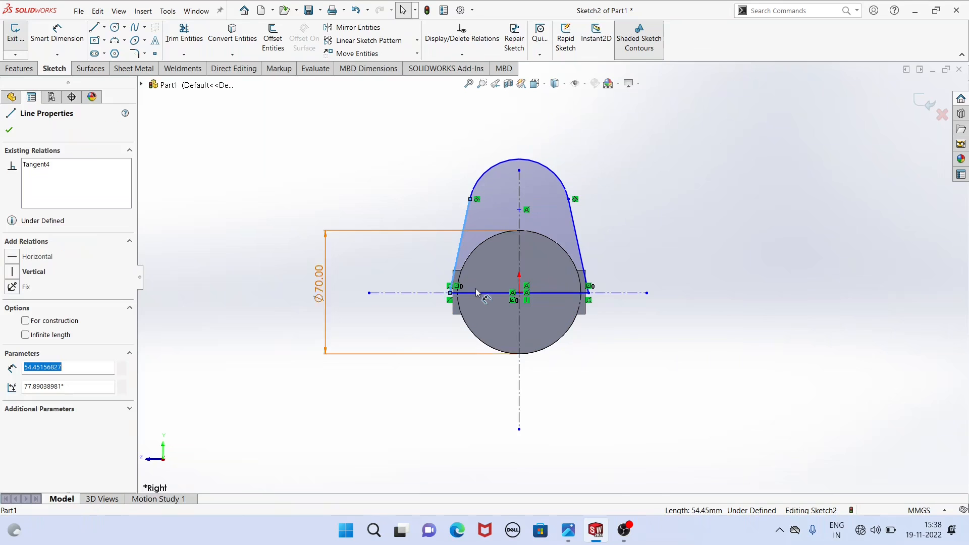
scroll(462, 260, "down", 5)
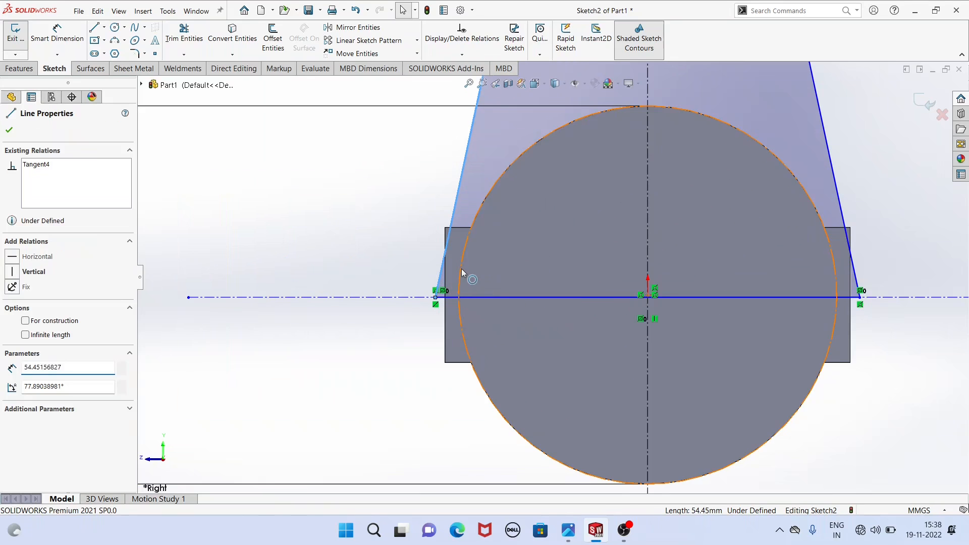
left_click(462, 273, "ctrl")
left_click(489, 224)
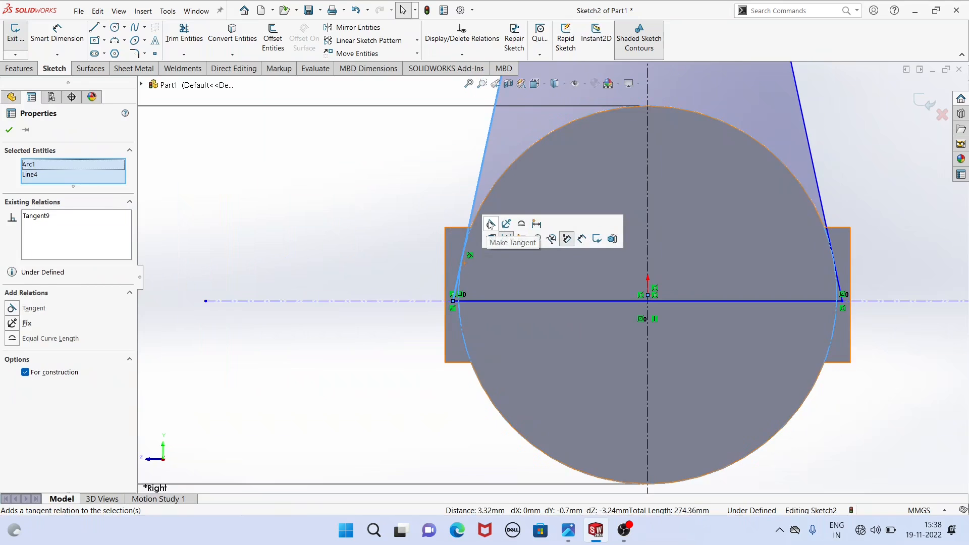
scroll(492, 227, "up", 3)
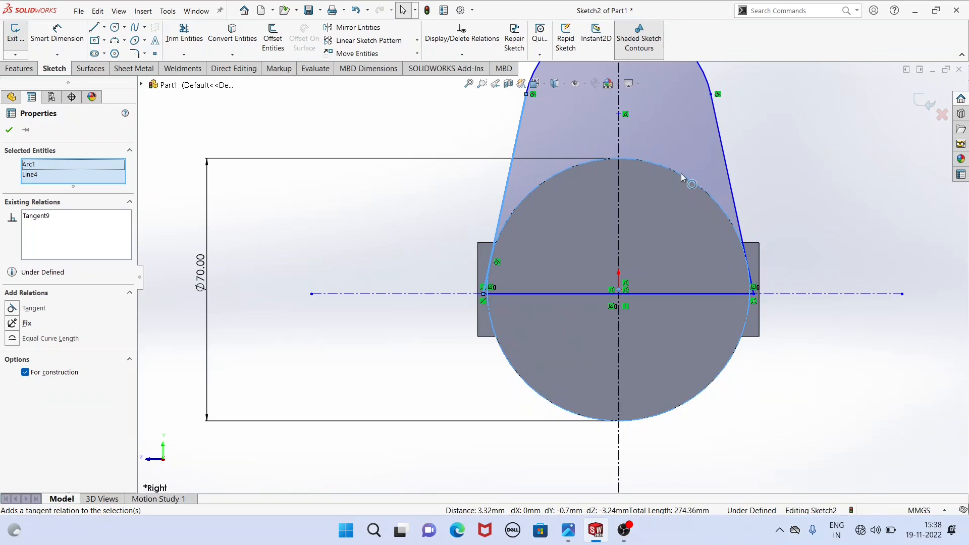
left_click(392, 228)
Set the radius of the lug profile's top arc to 15 mm, as given in the reference drawing.
scroll(537, 280, "up", 3)
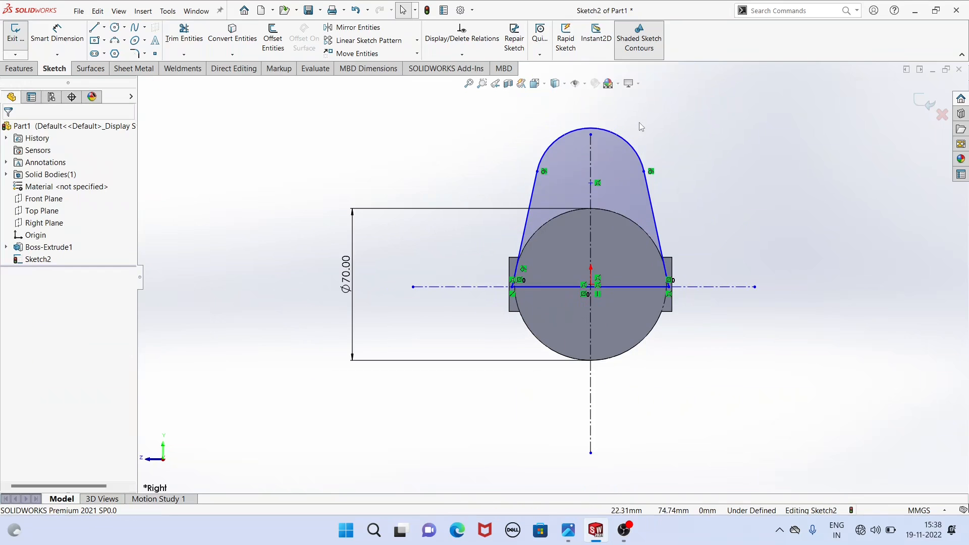
scroll(631, 126, "down", 2)
left_click(57, 31)
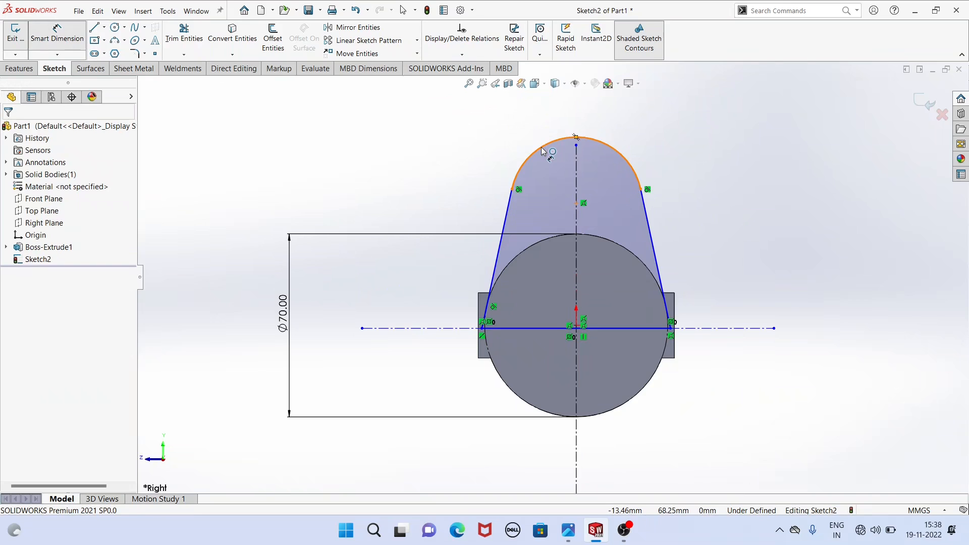
left_click(570, 536)
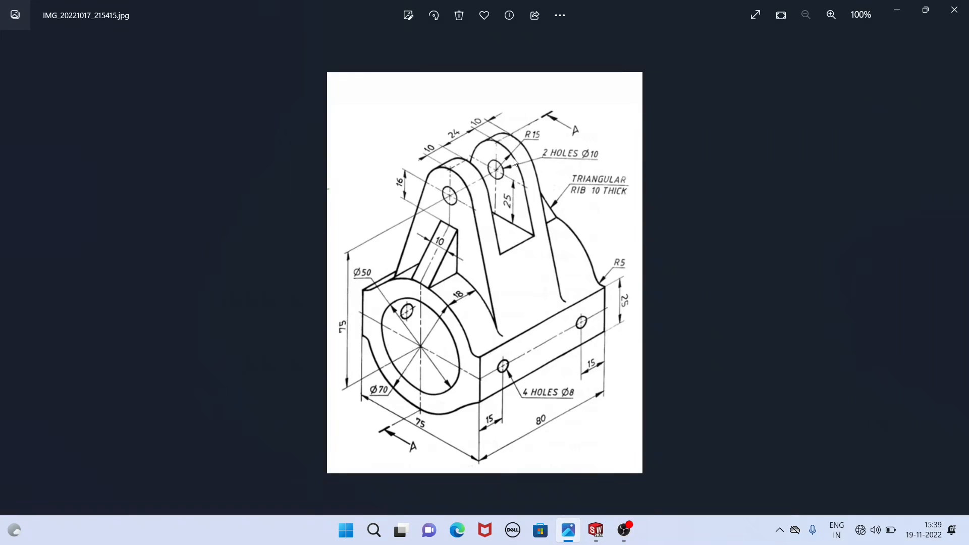
left_click(596, 530)
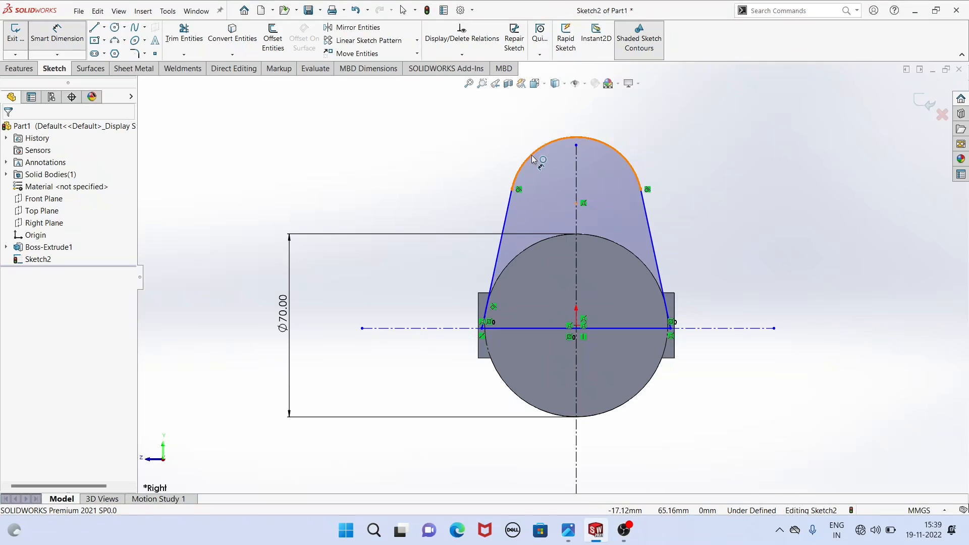
left_click(481, 138)
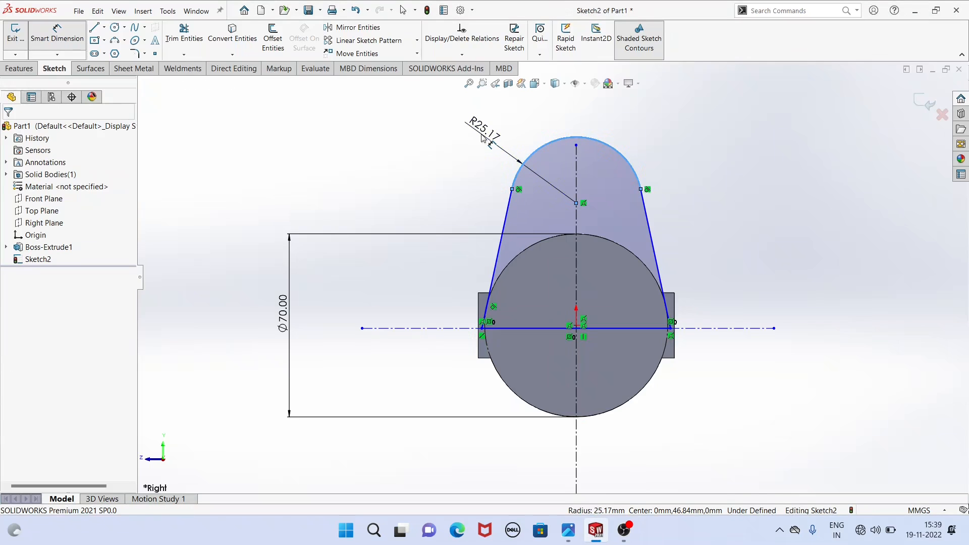
type("15")
key("Return")
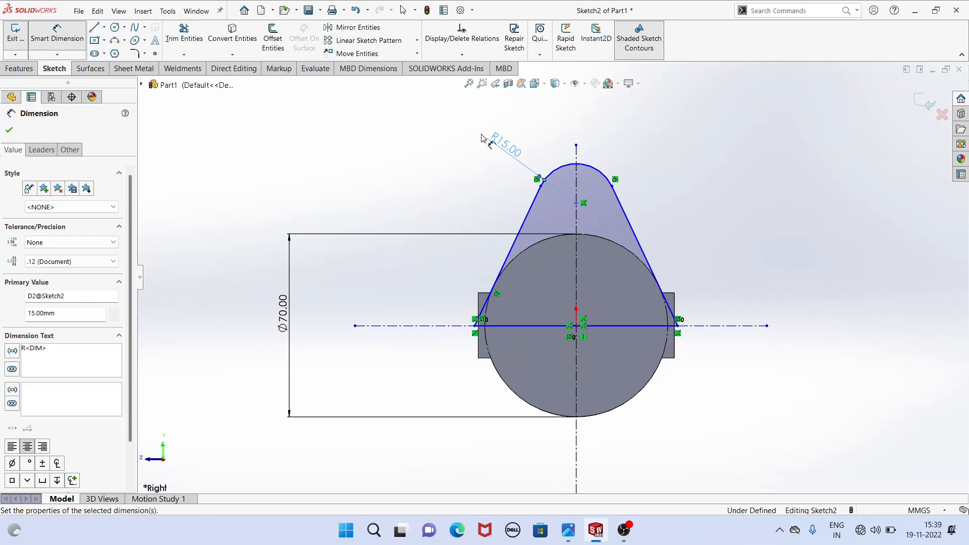
Dimension the height of the lug's arc center above the horizontal centerline as 75 mm.
left_click(576, 203)
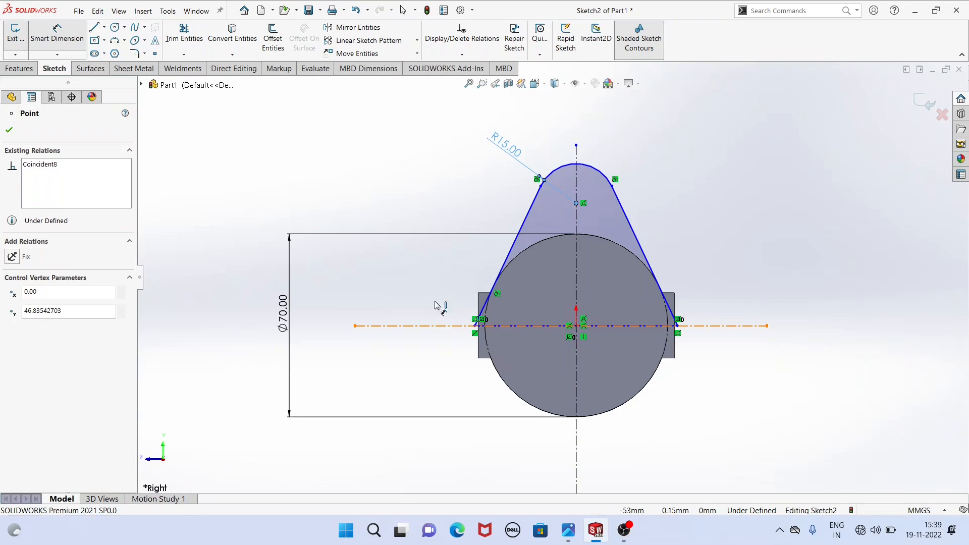
left_click(437, 326)
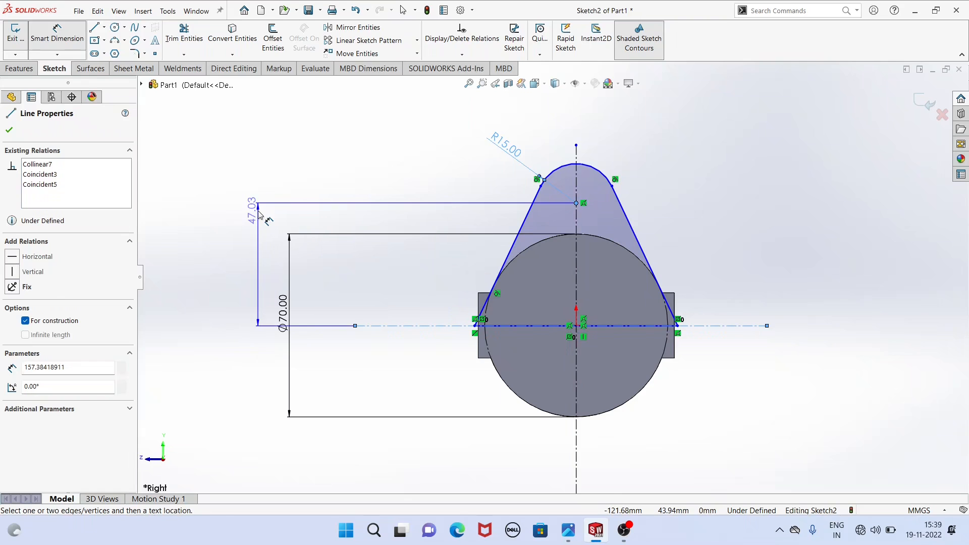
left_click(259, 214)
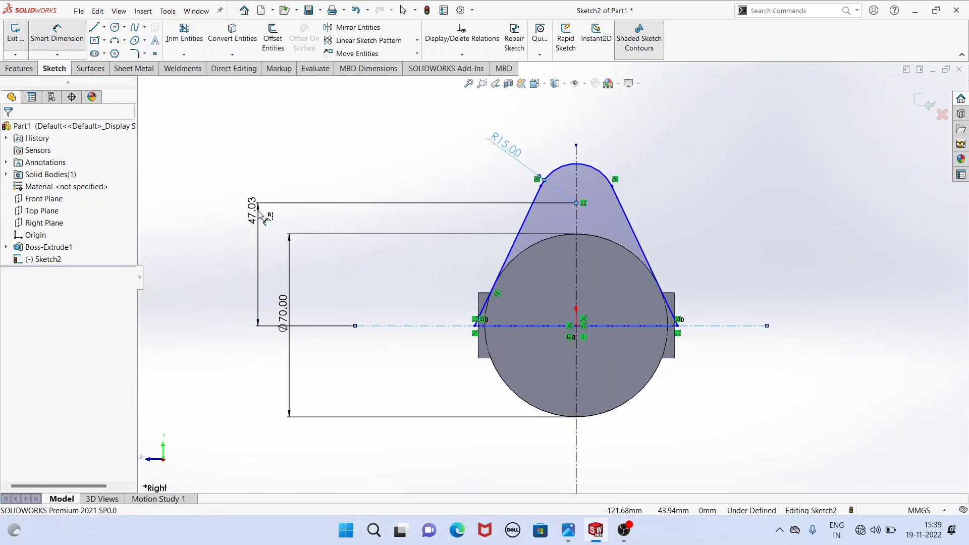
type("75")
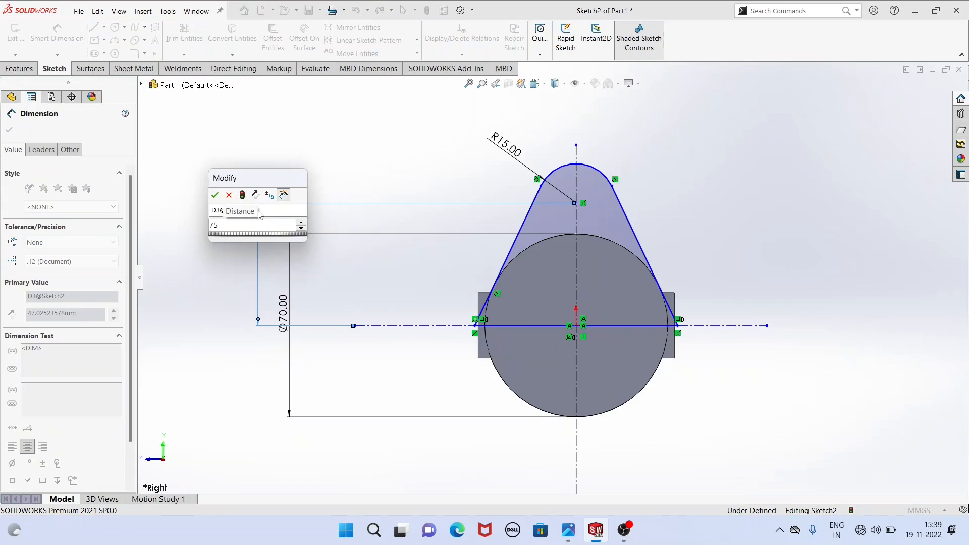
key("Escape")
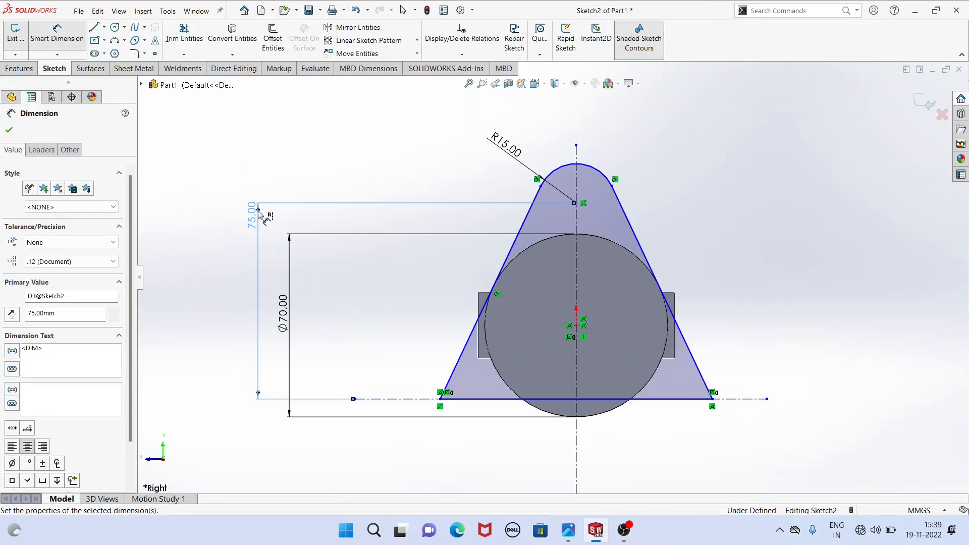
right_click(242, 143)
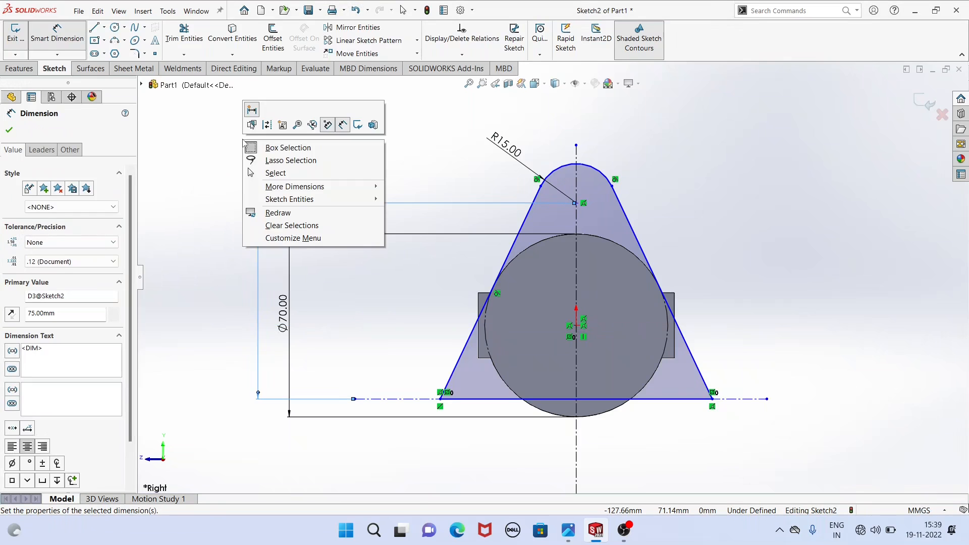
left_click(277, 174)
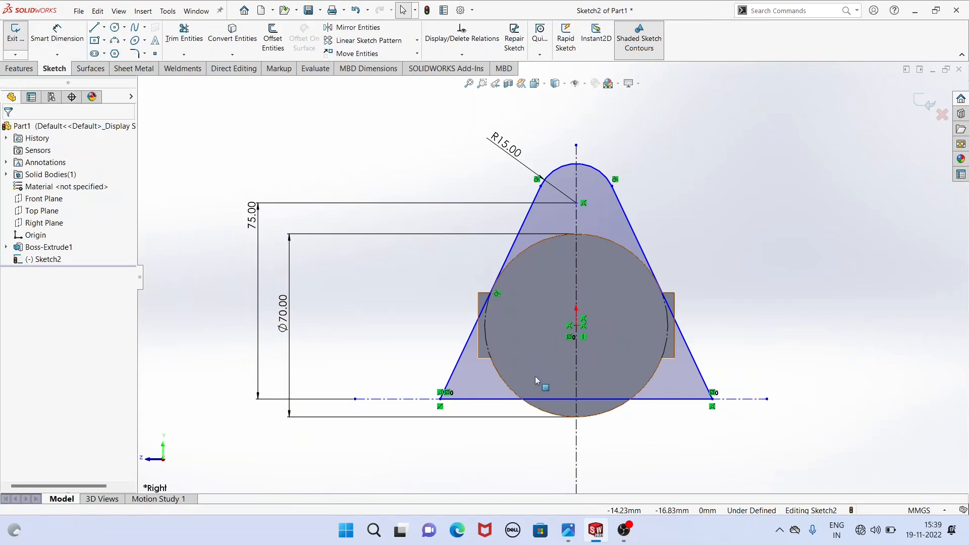
Make the horizontal centerline coincident with the center point of the 70 mm construction circle.
left_click(426, 399)
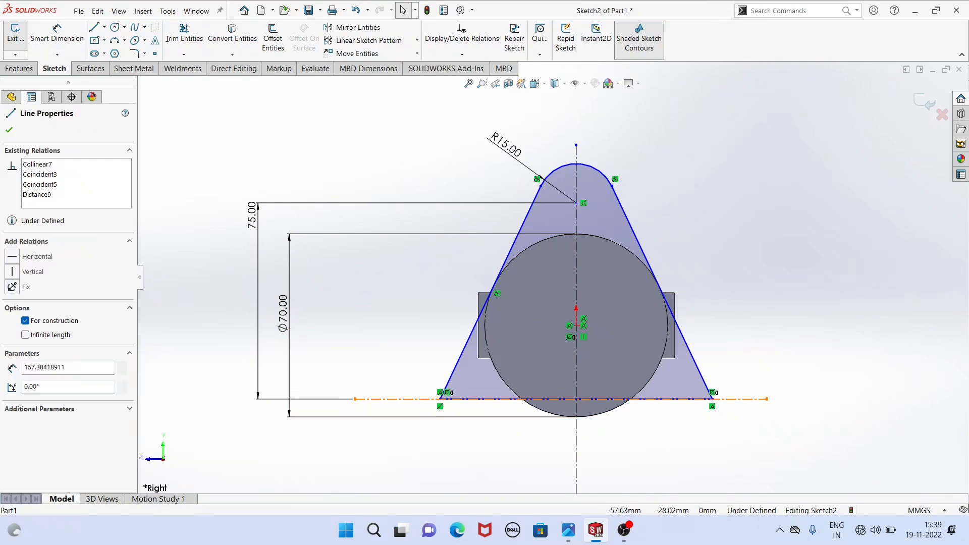
left_click(575, 327, "ctrl")
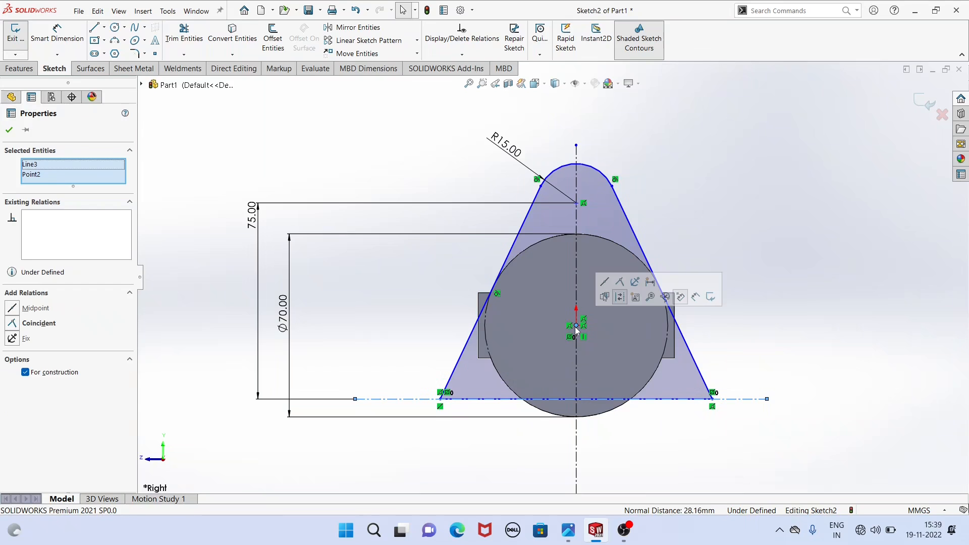
left_click(620, 283)
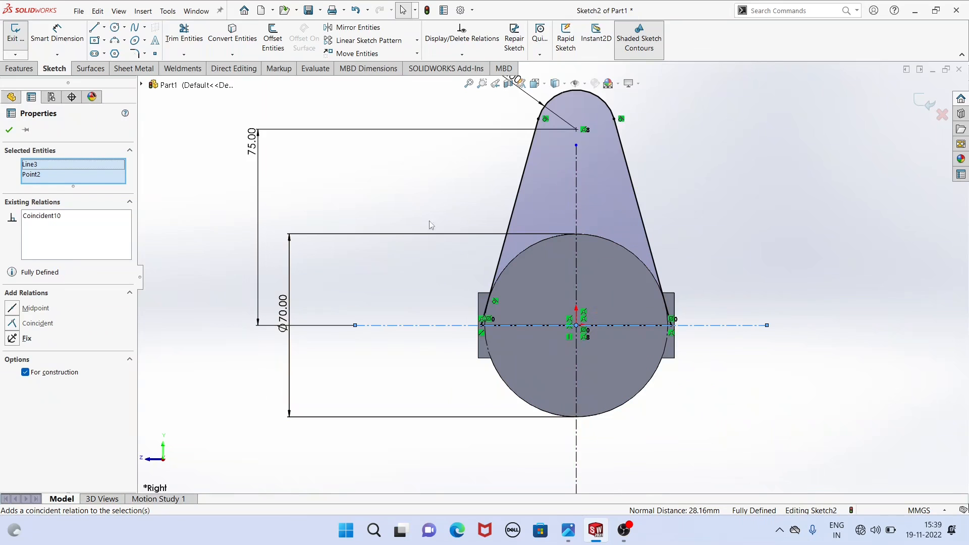
Make the upper endpoint of the vertical centerline coincident with the center point of the lug's top arc.
key("f")
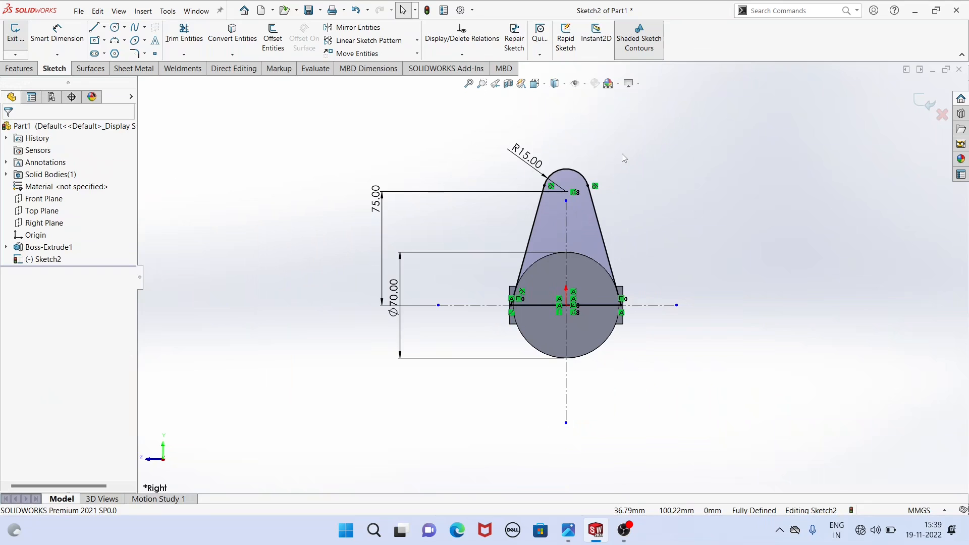
scroll(622, 153, "down", 2)
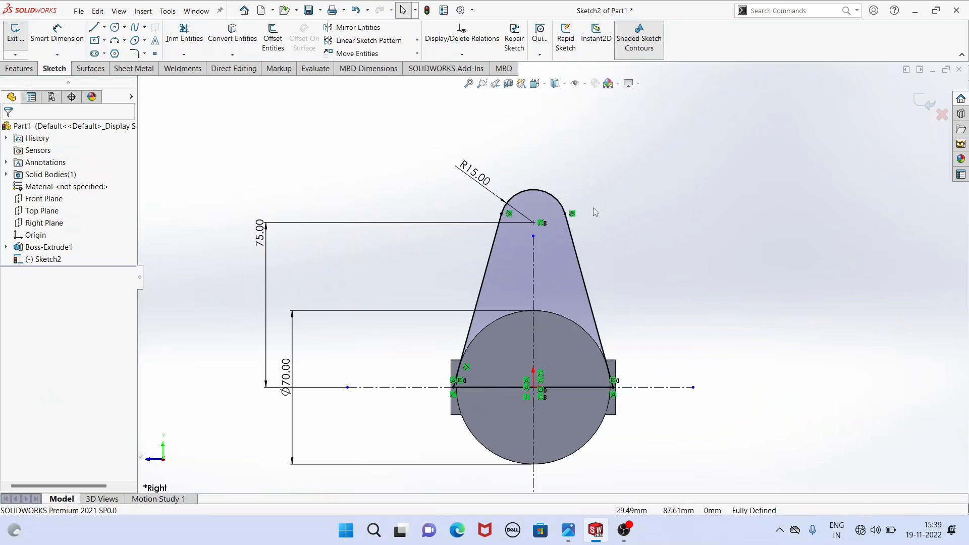
left_click(534, 223)
left_click(533, 235, "ctrl")
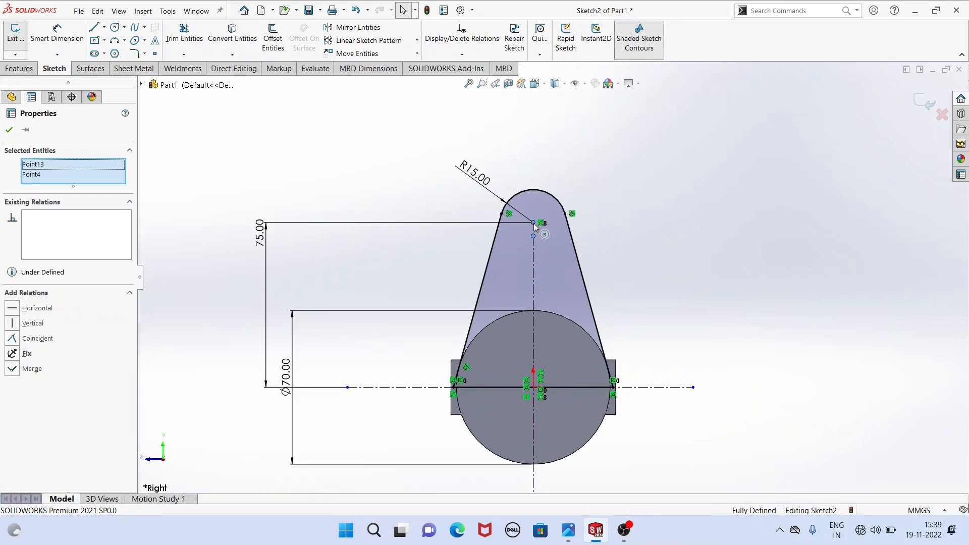
left_click(593, 178)
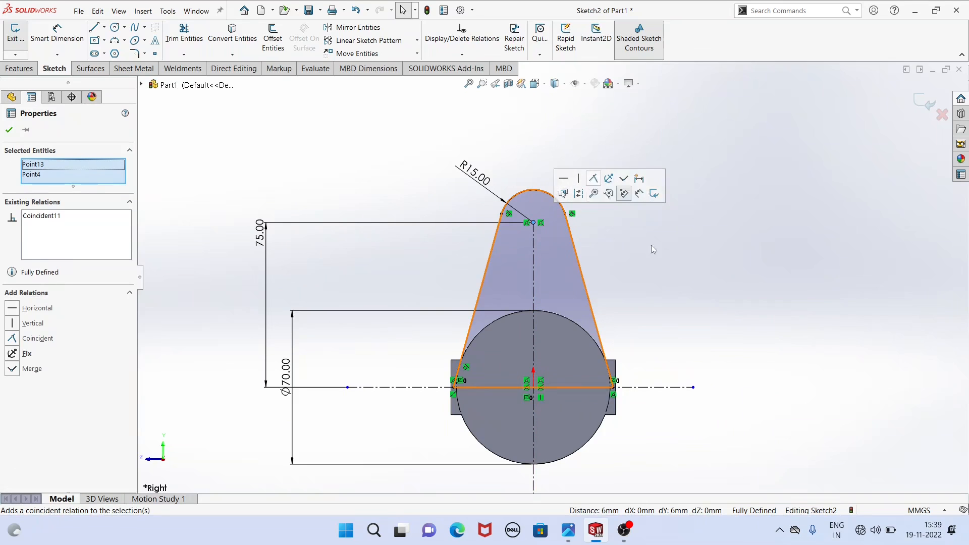
left_click(708, 290)
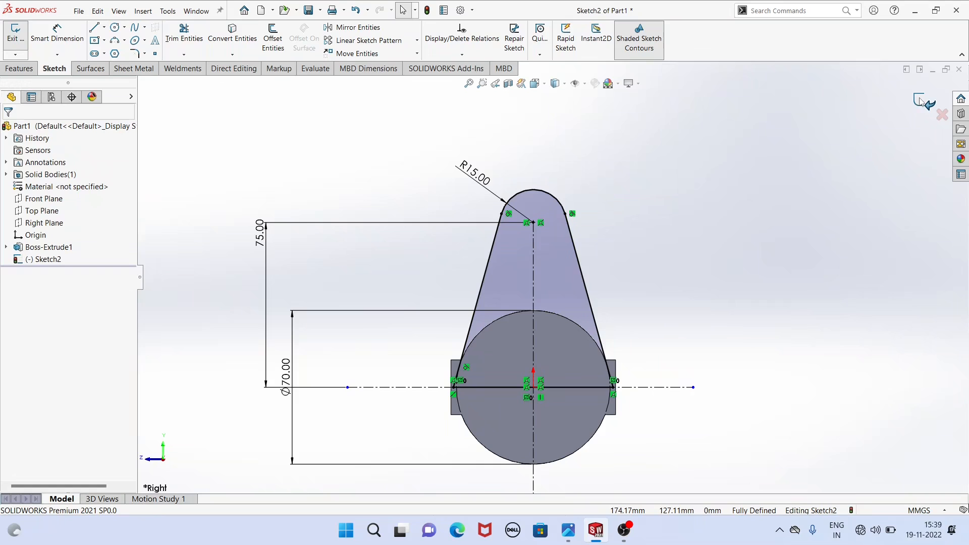
Extrude the lug profile as a boss with the Mid Plane end condition and a depth of 44 mm, merged with the base.
left_click(20, 69)
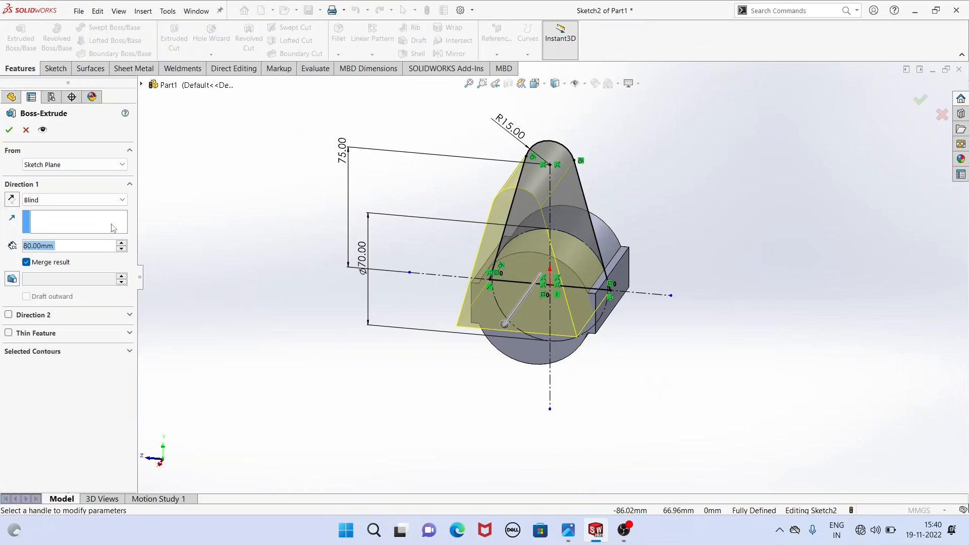
left_click(100, 201)
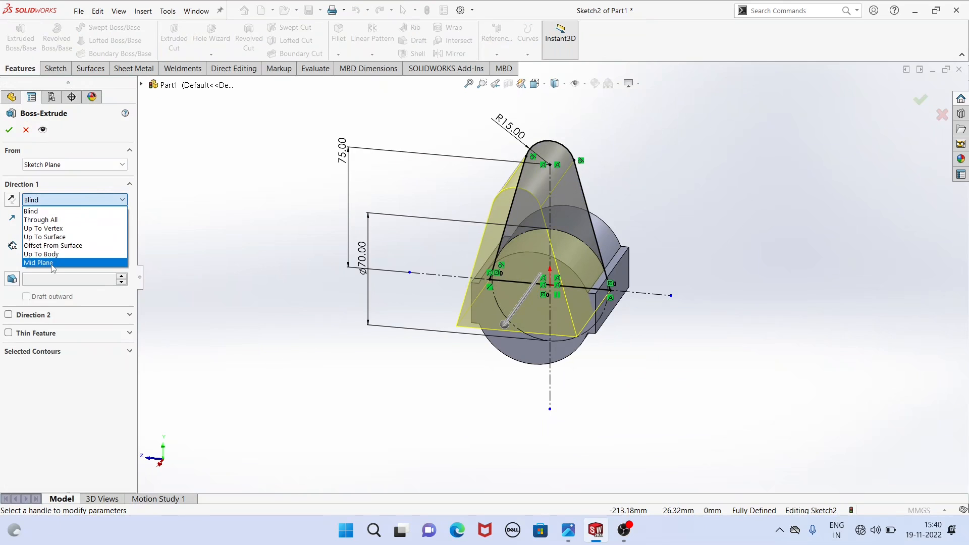
left_click(51, 262)
middle_click_drag(320, 256, 340, 263)
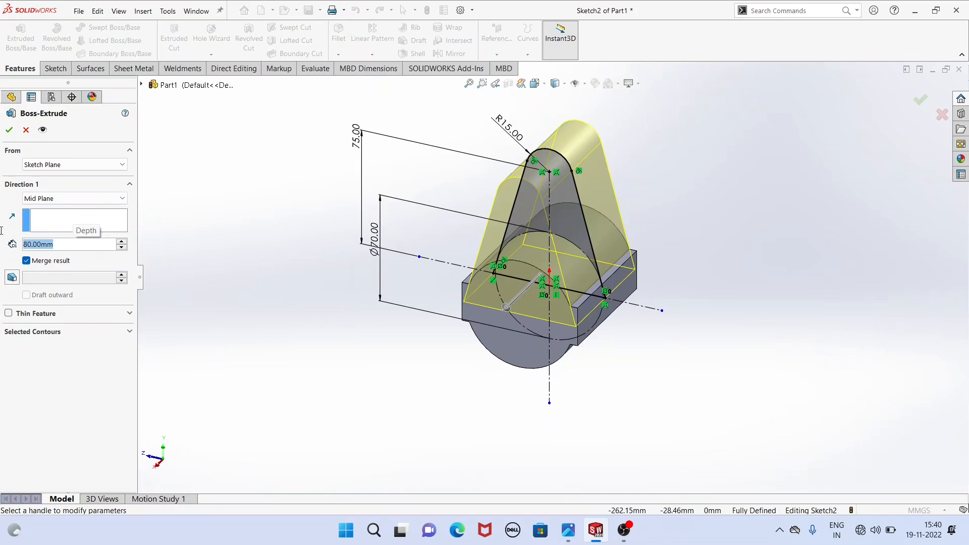
type("44")
key("Return")
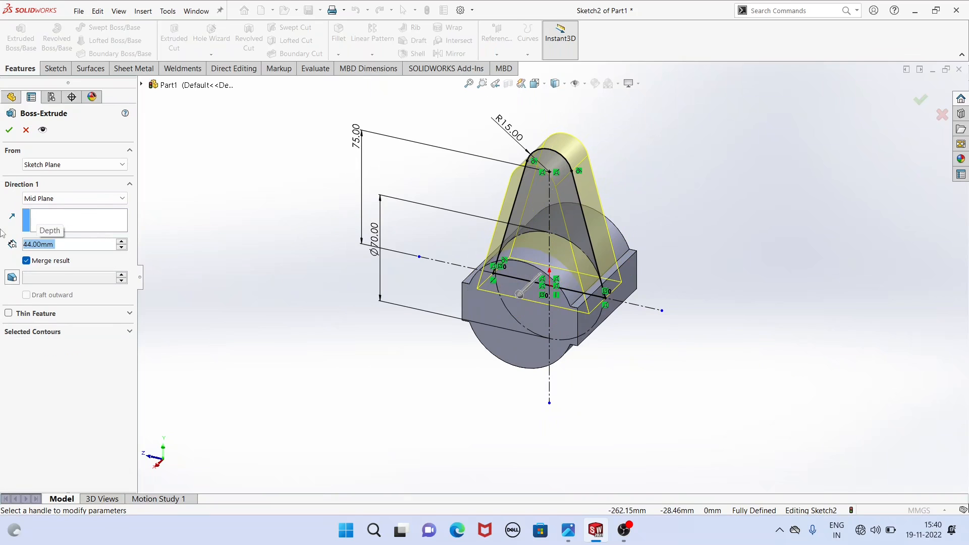
middle_click_drag(230, 260, 316, 271)
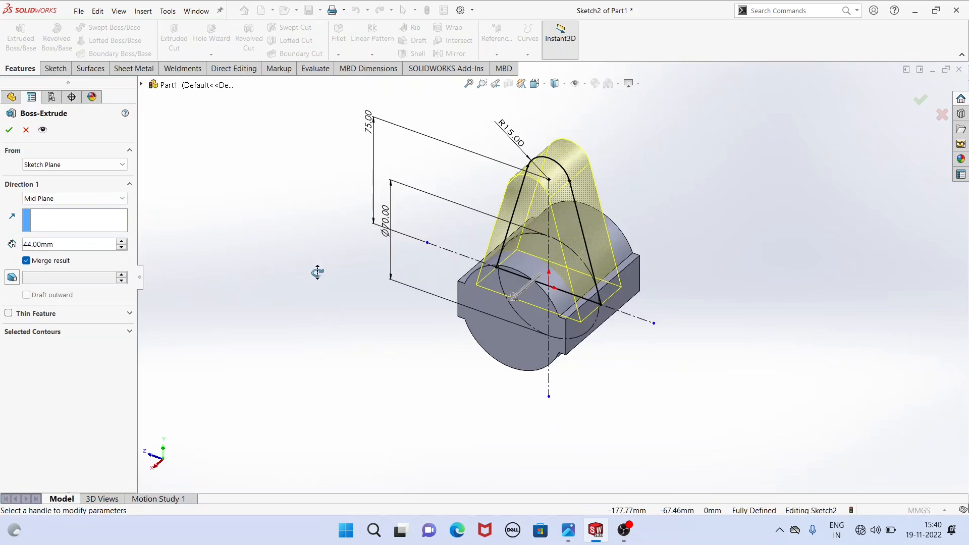
left_click(9, 131)
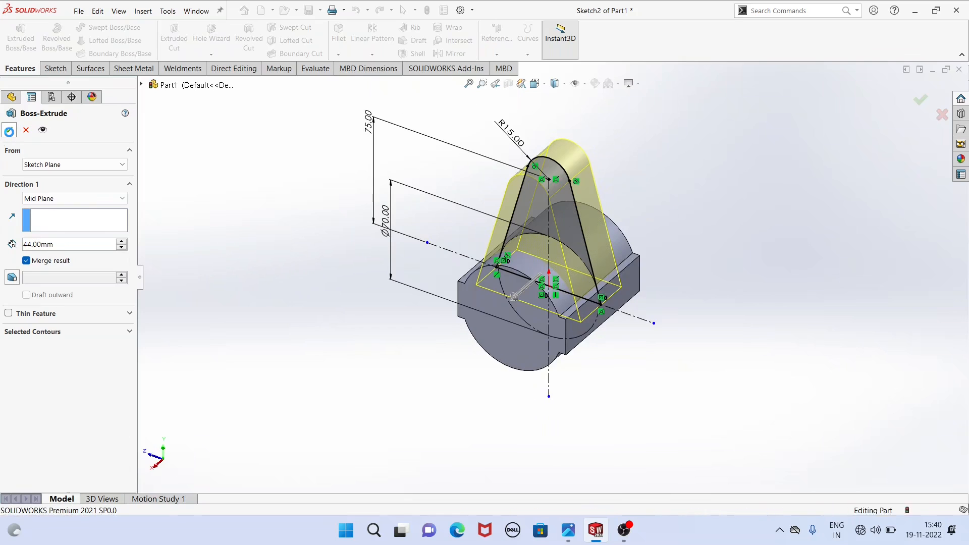
left_click(306, 172)
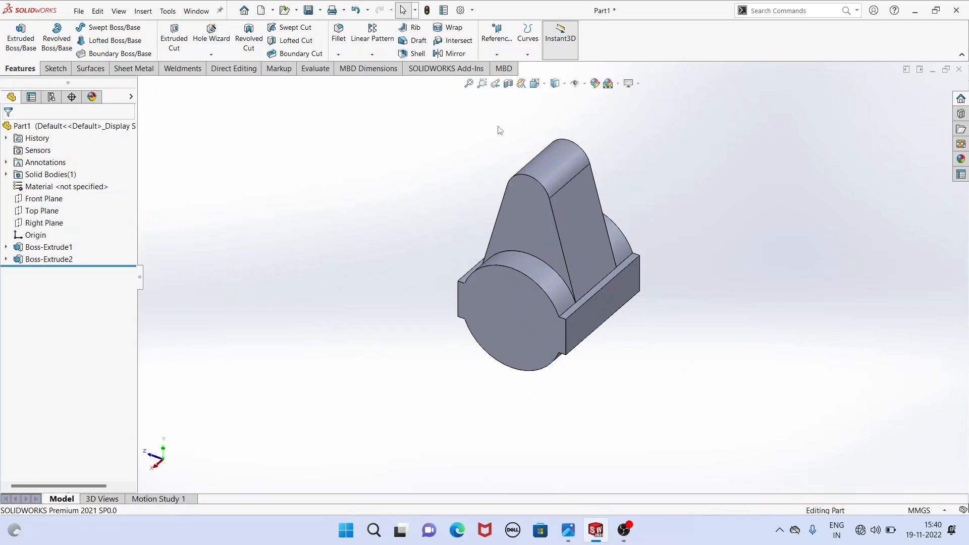
Check the triangular rib in the reference drawing and start a Rib sketch on the Front Plane.
scroll(499, 130, "down", 2)
middle_click_drag(532, 130, 303, 209)
middle_click_drag(512, 438, 559, 375)
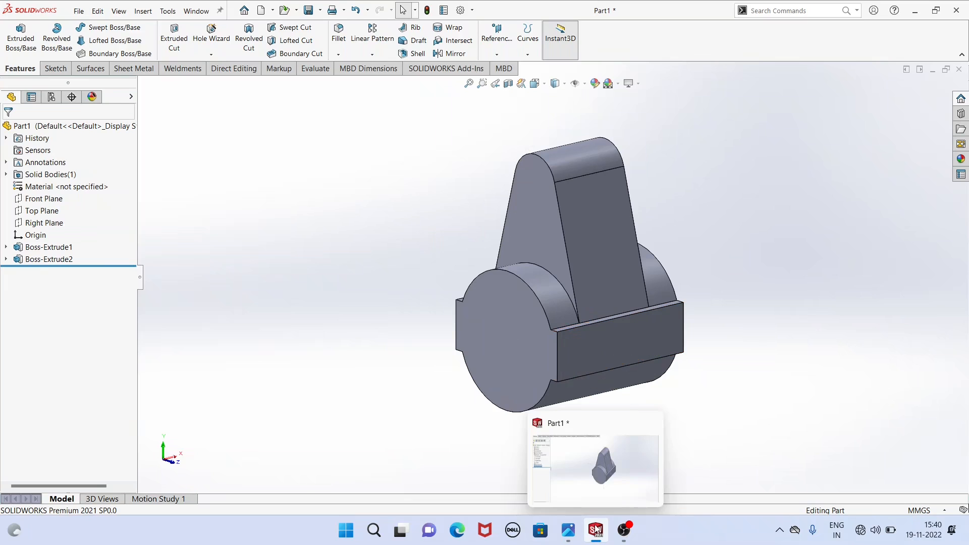
left_click(565, 536)
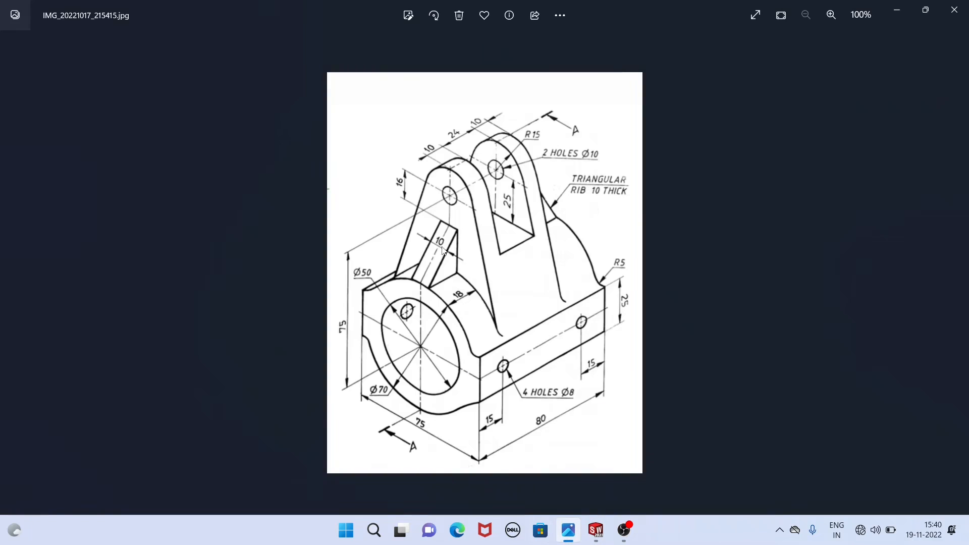
left_click(595, 532)
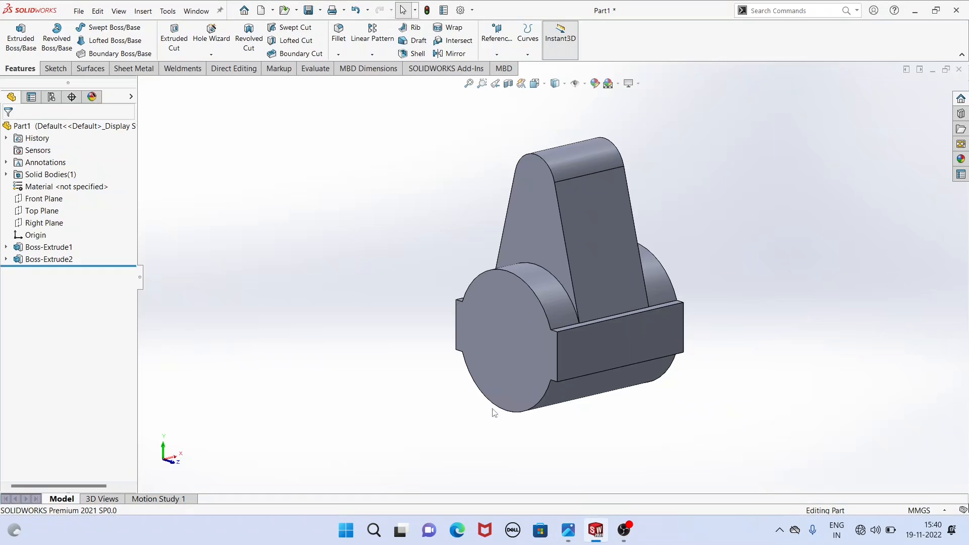
left_click(36, 200)
middle_click_drag(314, 259, 316, 225)
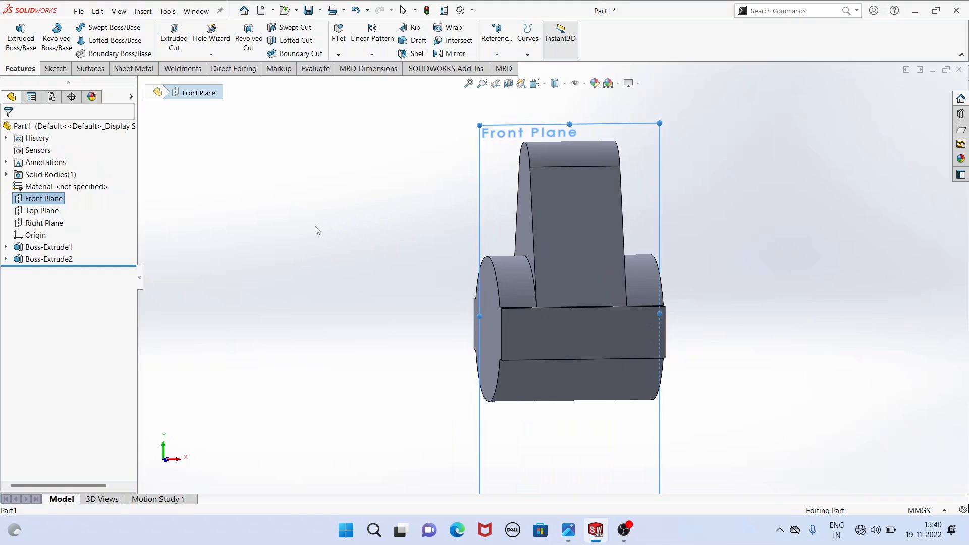
left_click(415, 31)
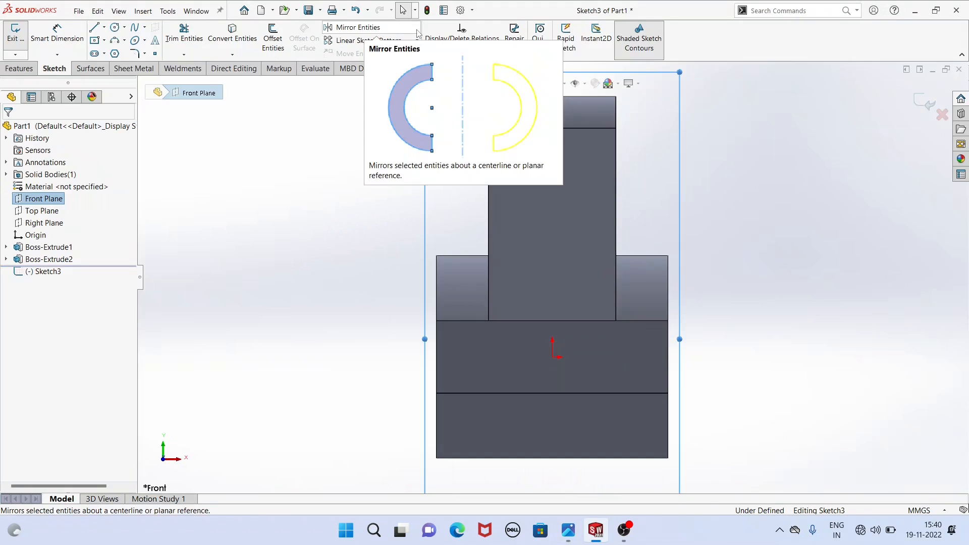
left_click(402, 220)
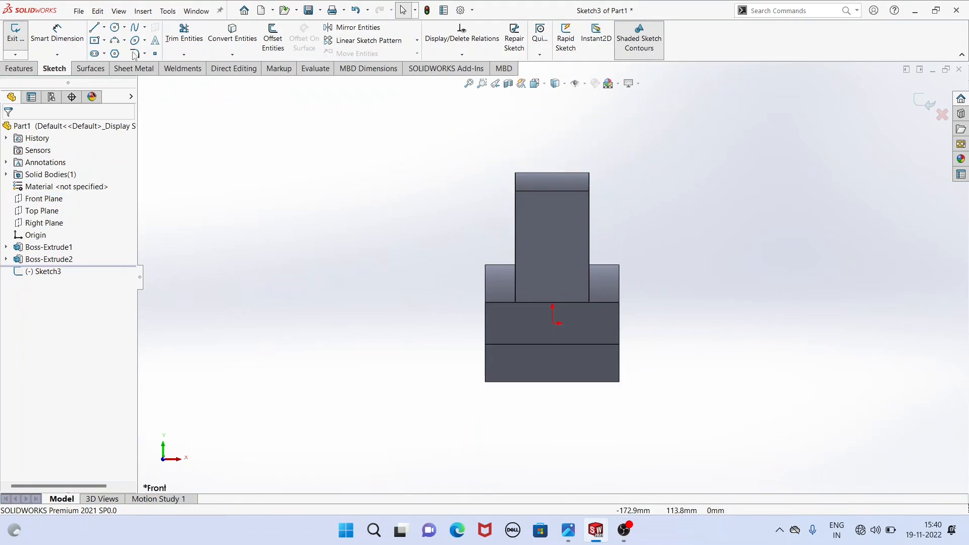
Sketch a sloped line about 26.7 mm long from the lug's side edge down to the upper corner of the cylindrical base.
left_click(91, 29)
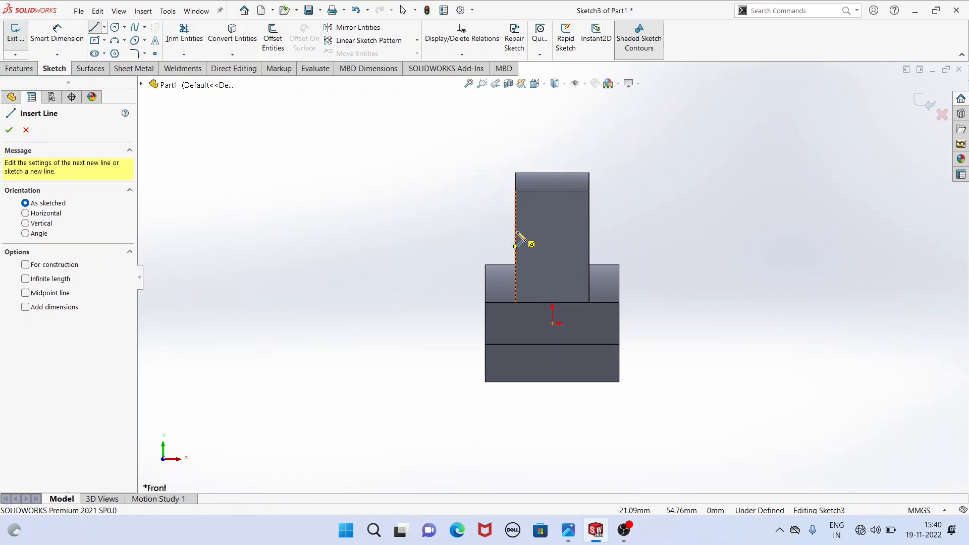
left_click(515, 237)
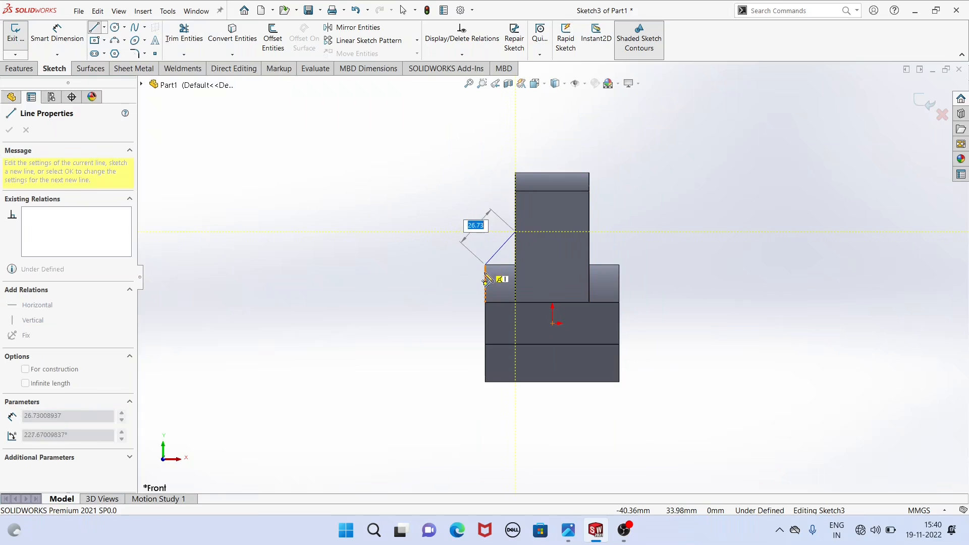
scroll(487, 271, "down", 3)
scroll(525, 261, "down", 1)
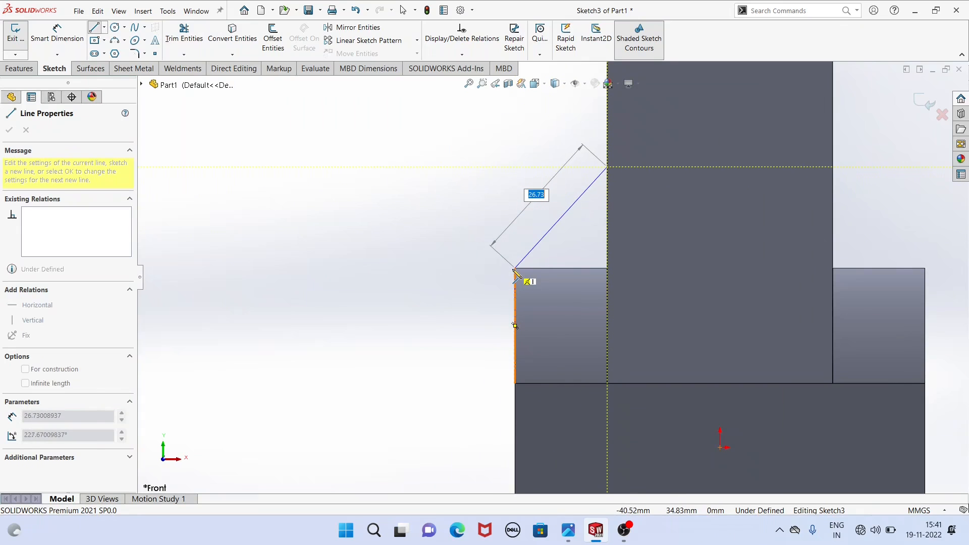
left_click(515, 269)
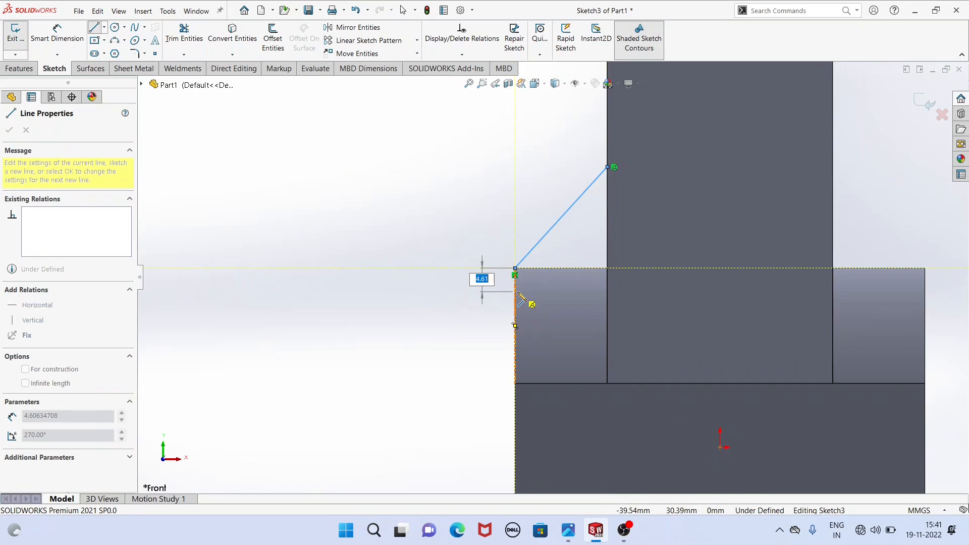
middle_click_drag(435, 273, 479, 277)
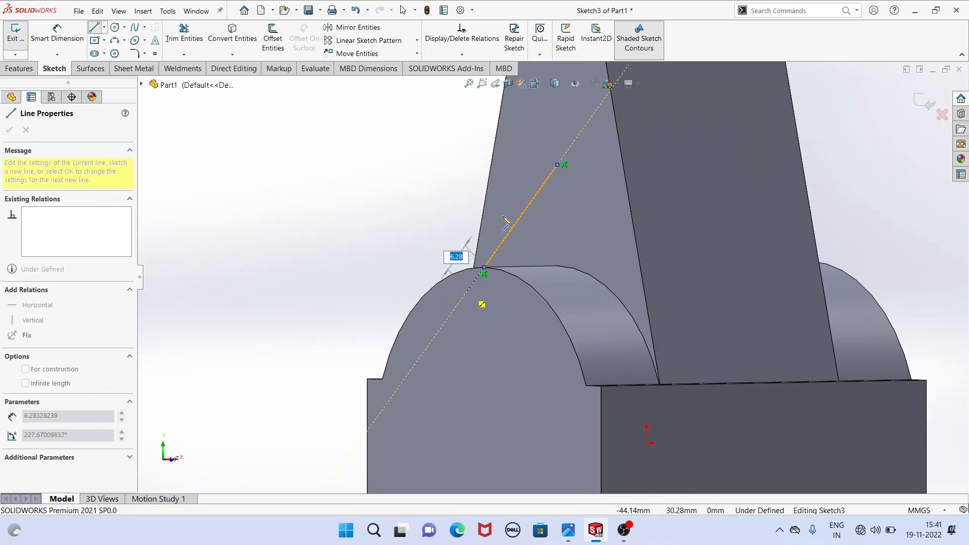
left_click(543, 82)
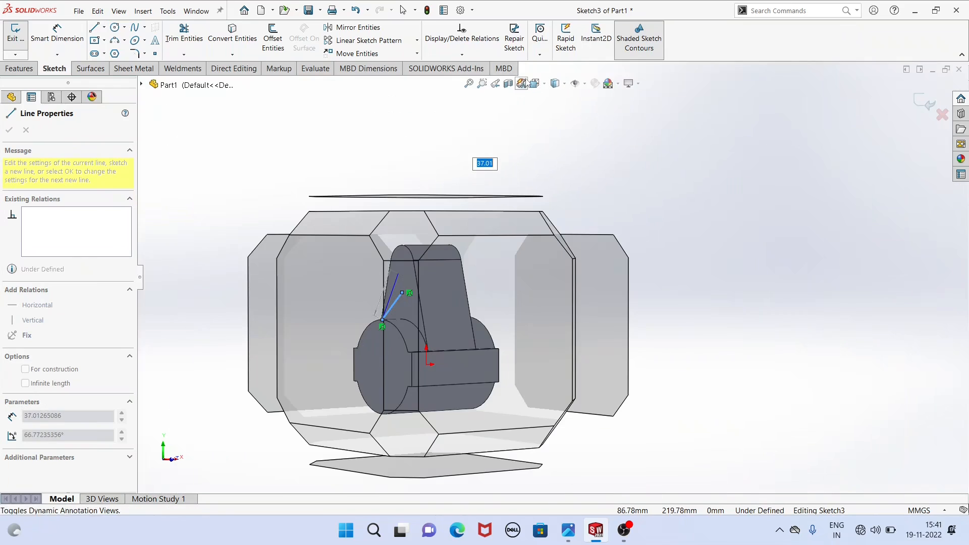
left_click(543, 84)
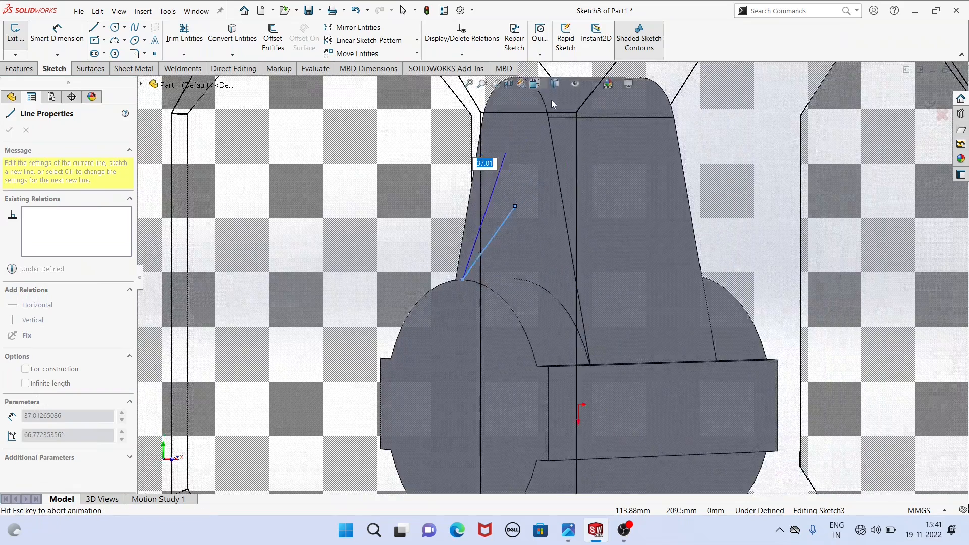
left_click(592, 146)
left_click(588, 140)
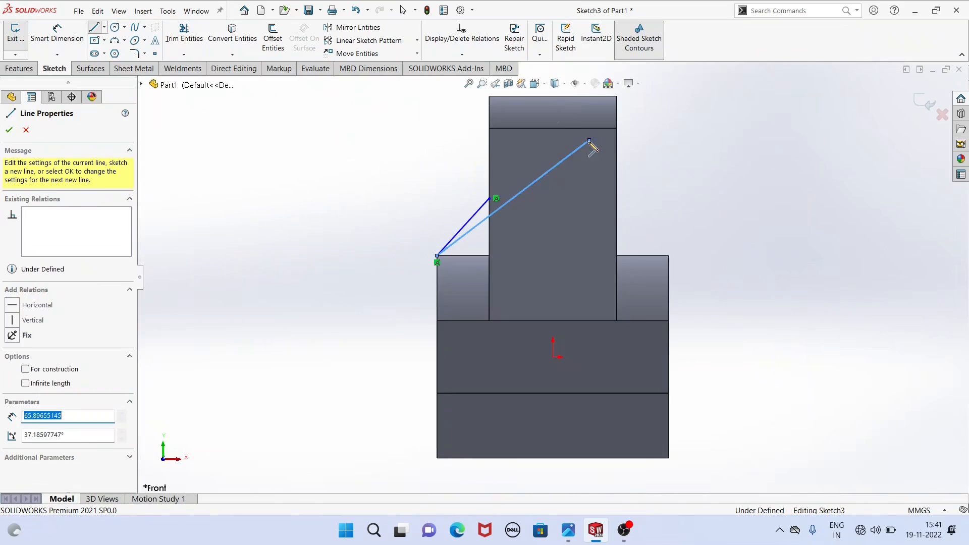
right_click(308, 161)
left_click(329, 160)
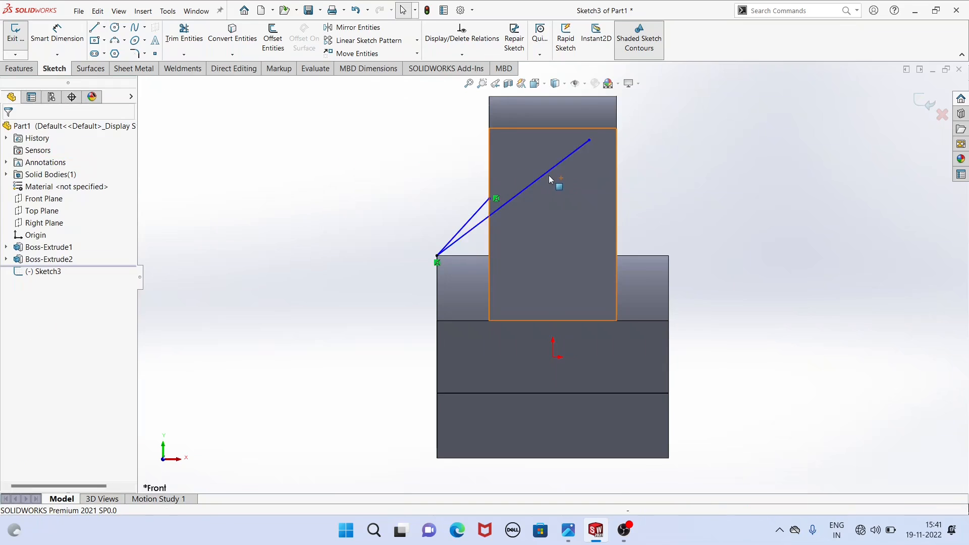
left_click(545, 174)
key("Delete")
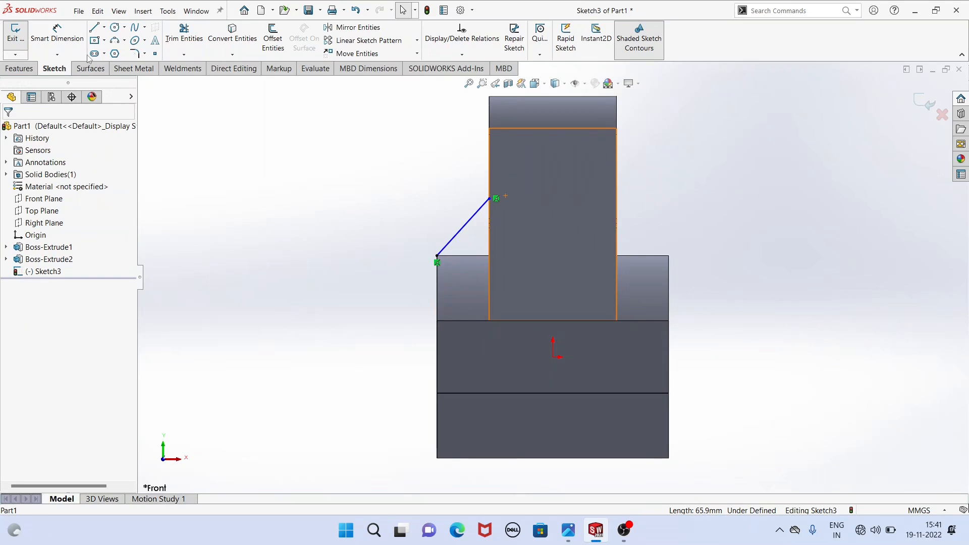
Sketch a short vertical line about 4.9 mm long from the sloped line's lower endpoint down the base's end edge.
left_click(95, 28)
scroll(392, 229, "down", 3)
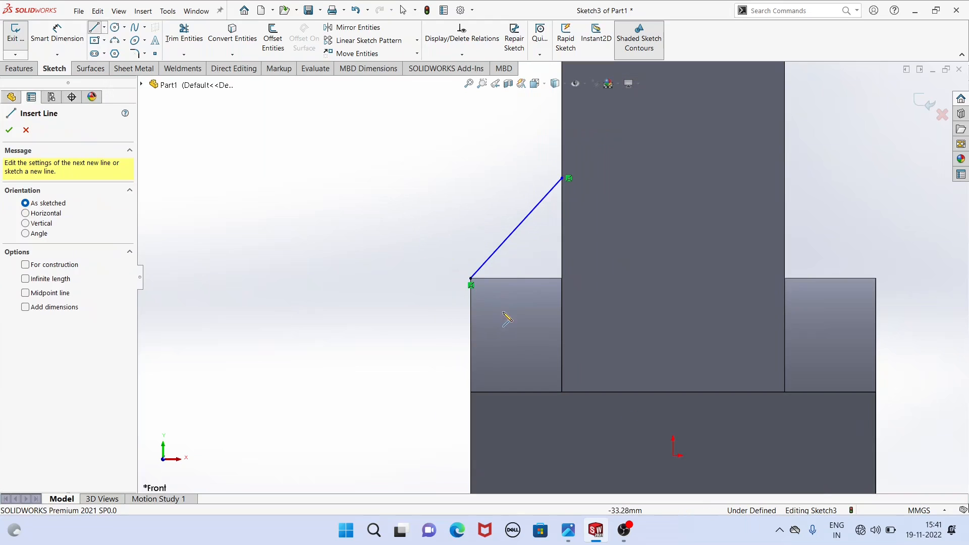
left_click(470, 281)
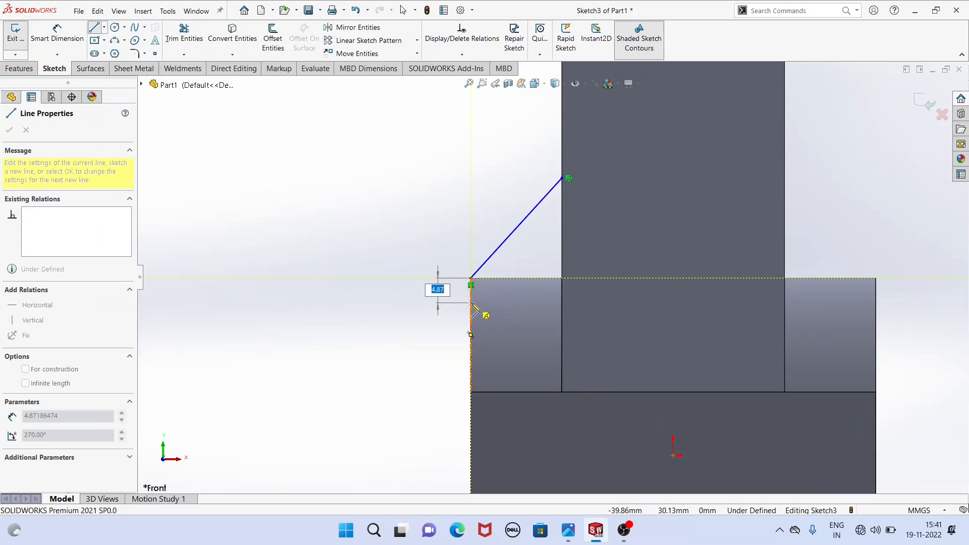
left_click(471, 303)
right_click(303, 190)
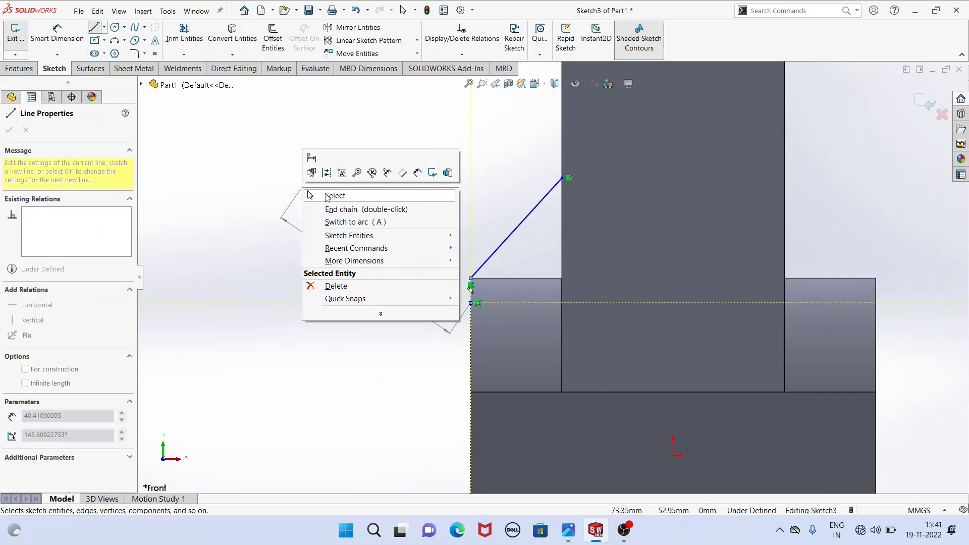
left_click(326, 193)
scroll(443, 221, "up", 3)
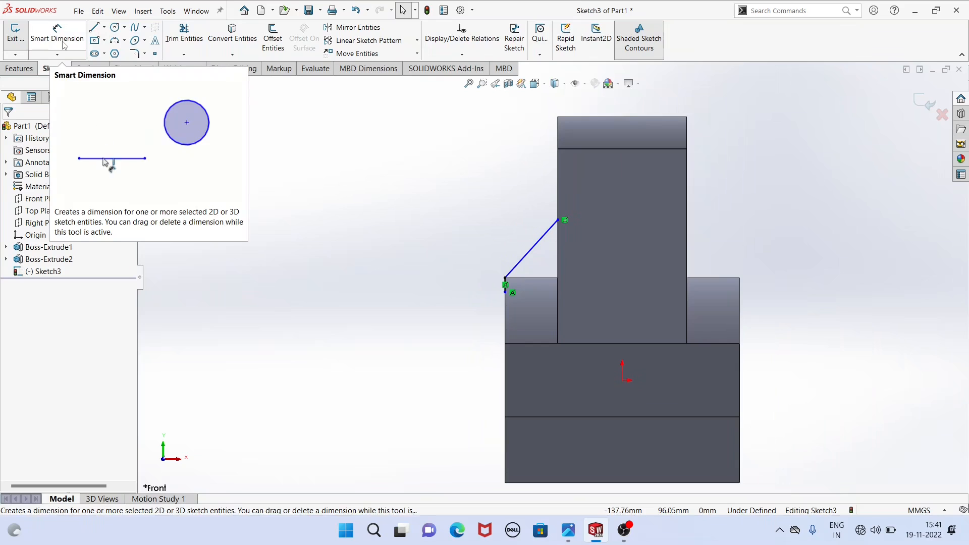
Check the rib height in the reference drawing and dimension the sloped line's upper endpoint 59 mm above the origin.
left_click(567, 529)
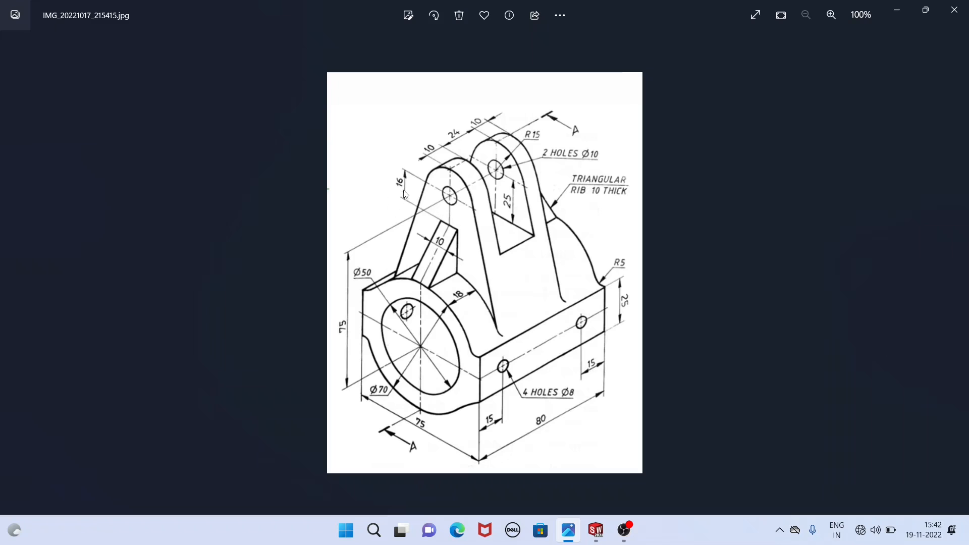
left_click(596, 530)
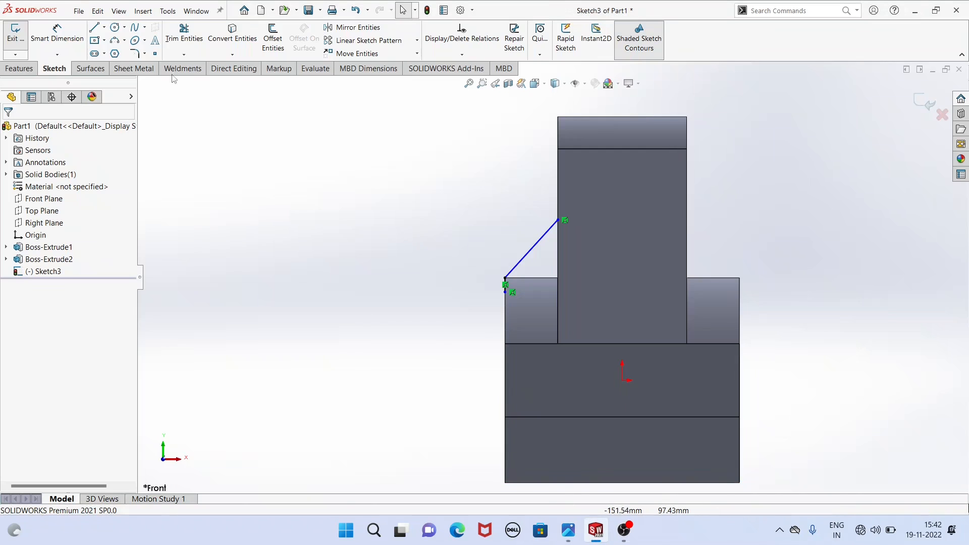
left_click(57, 33)
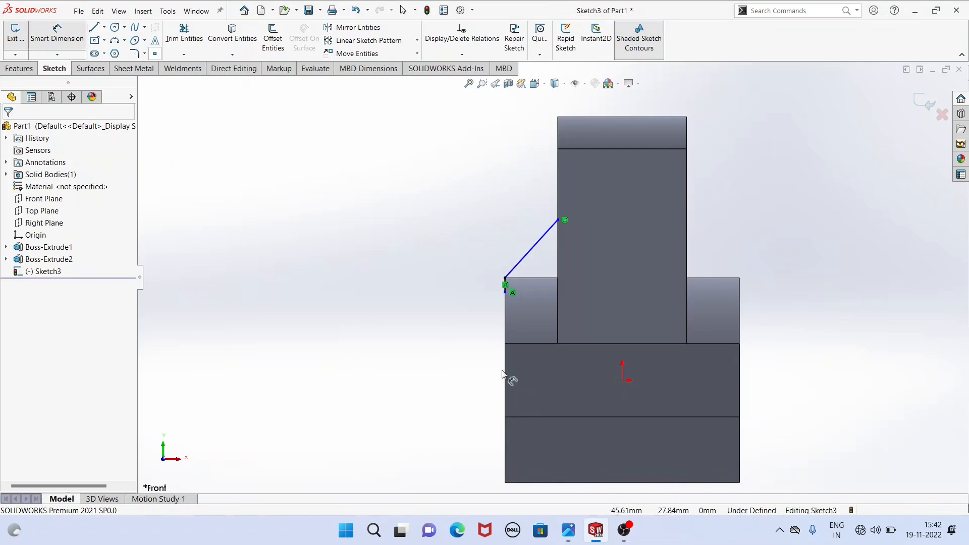
left_click(623, 381)
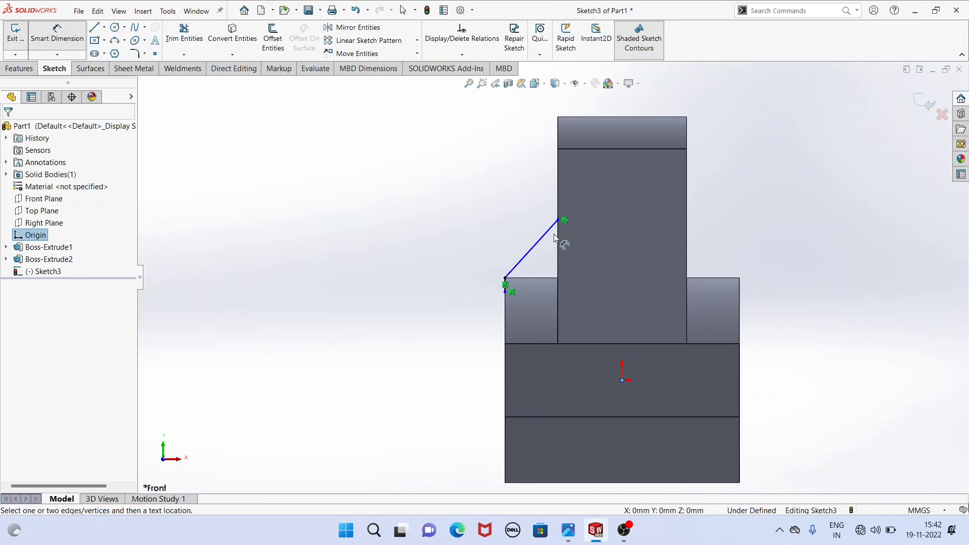
left_click(557, 220)
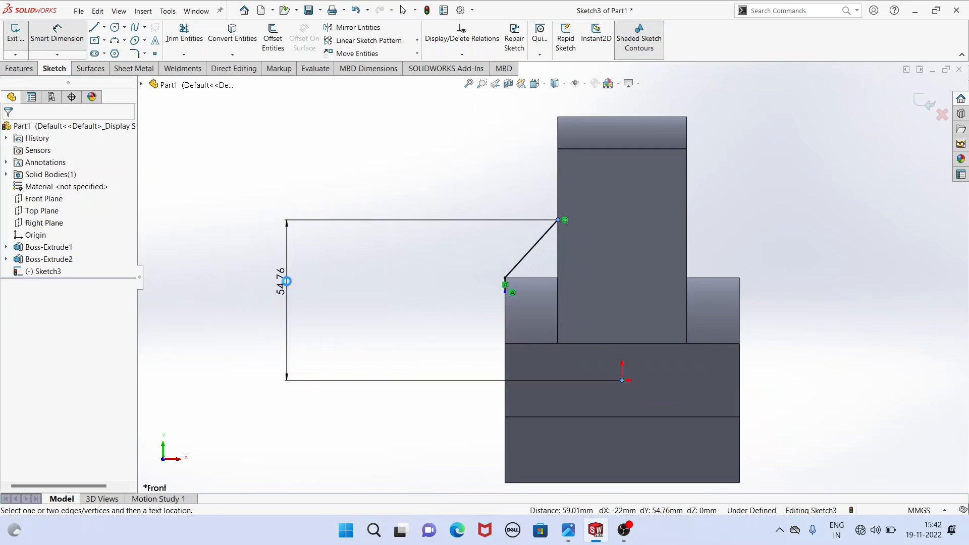
left_click(286, 281)
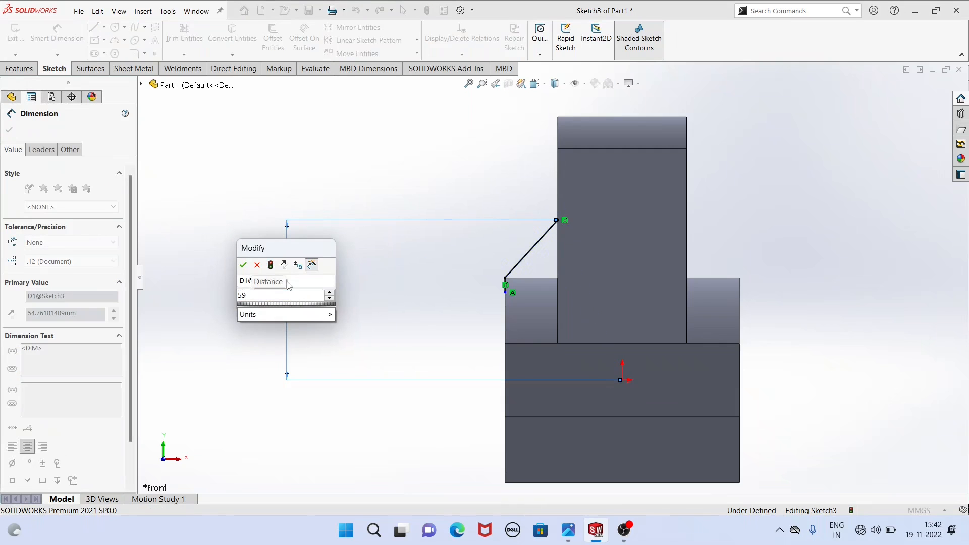
key("Return")
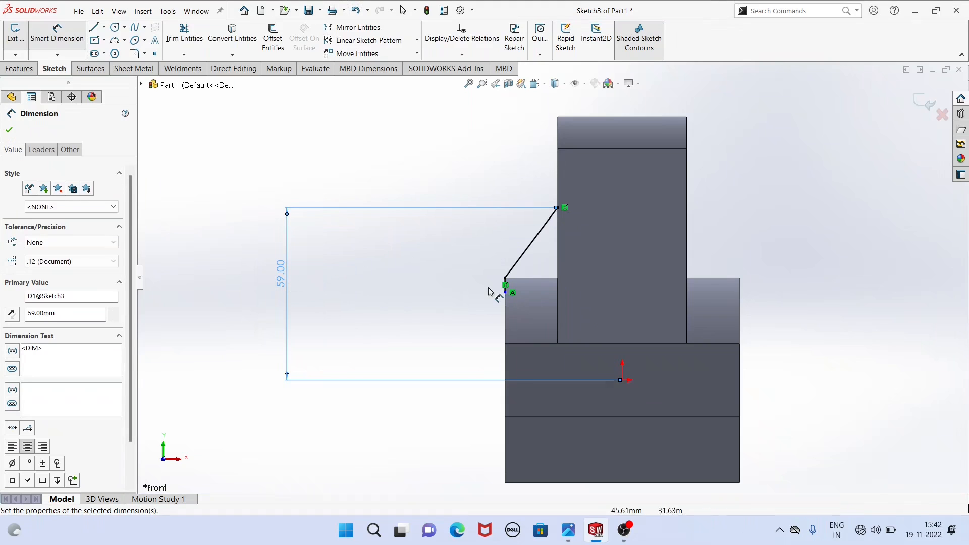
Dimension the short vertical line's lower endpoint 31 mm above the origin.
left_click(620, 380)
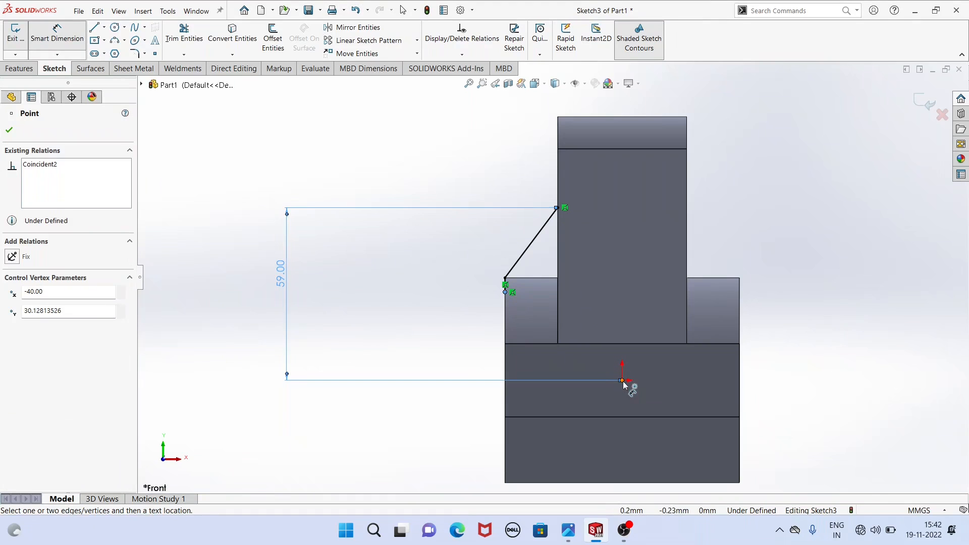
left_click(505, 292)
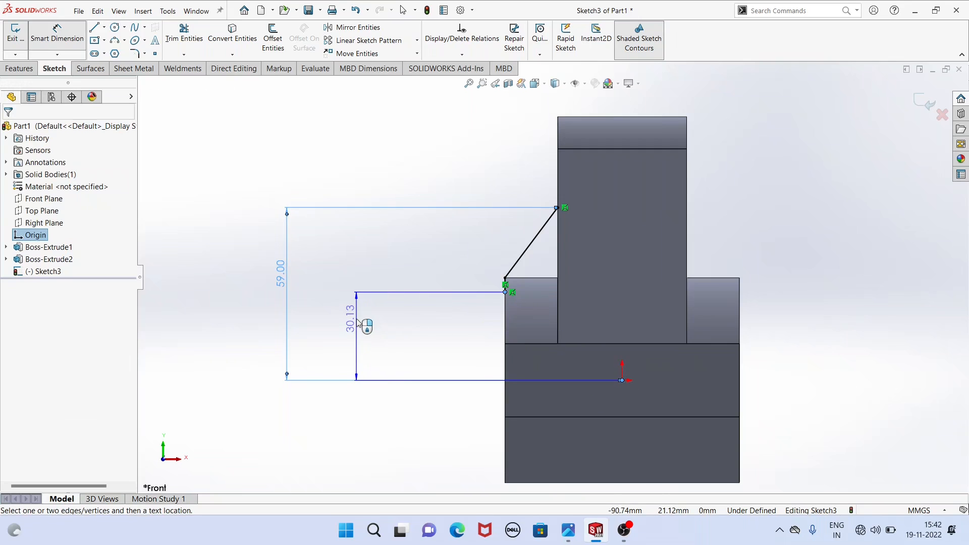
left_click(357, 323)
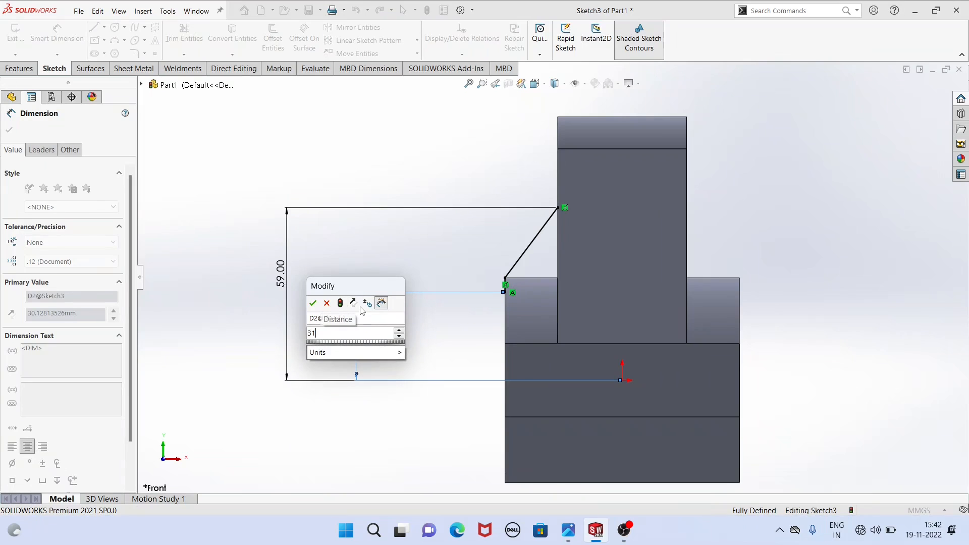
key("Return")
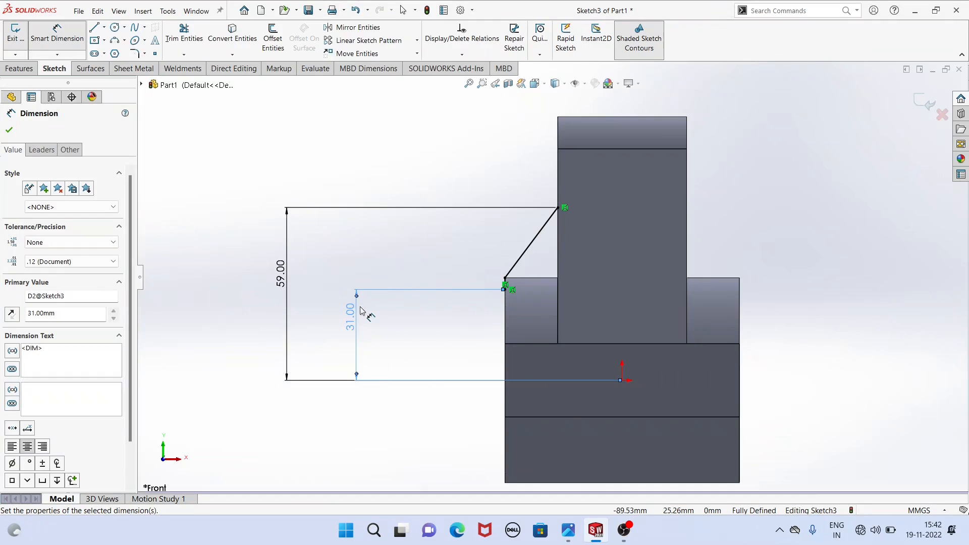
left_click(11, 132)
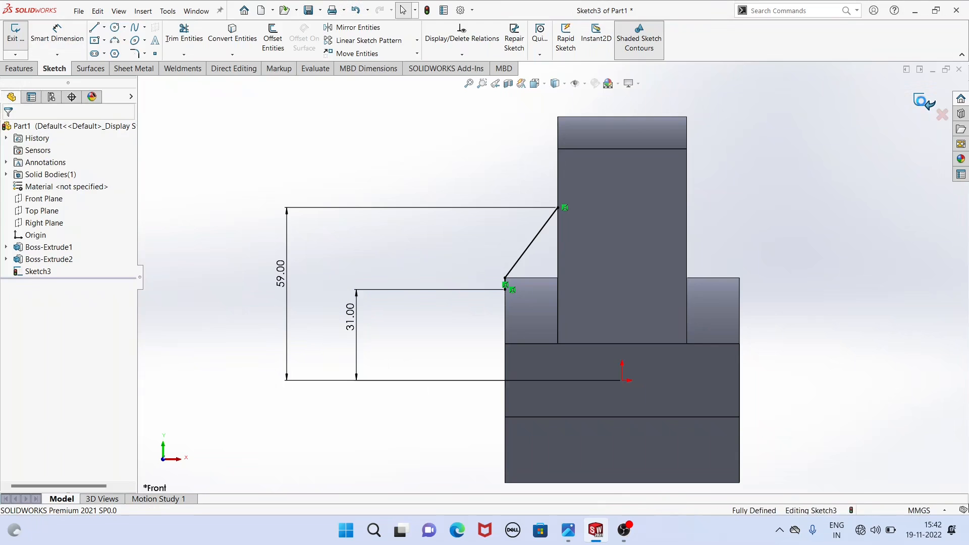
Create the 10 mm thick rib from the sketch with the material side flipped toward the body.
left_click(921, 101)
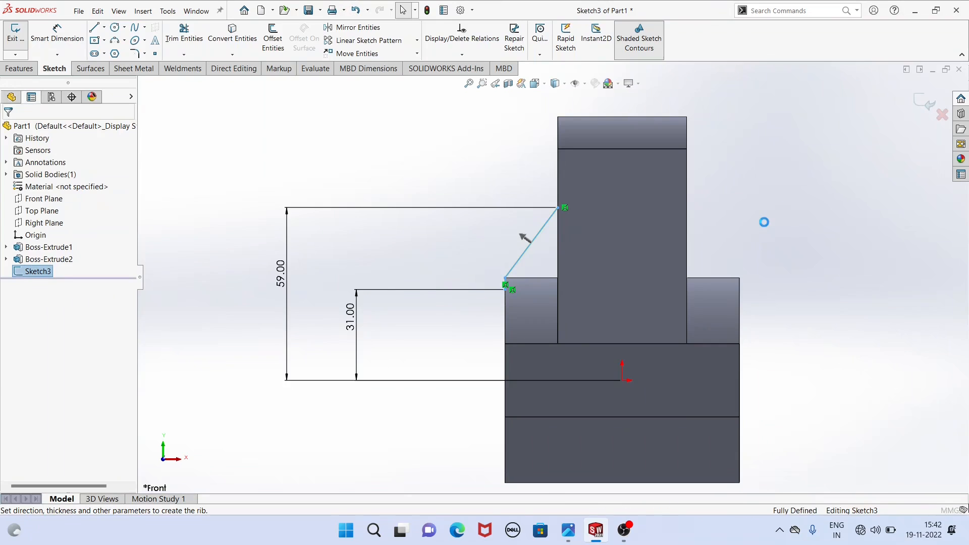
scroll(764, 222, "up", 1)
mouse_move(781, 235)
middle_mouse_down()
mouse_move(845, 233)
mouse_move(787, 232)
middle_mouse_up()
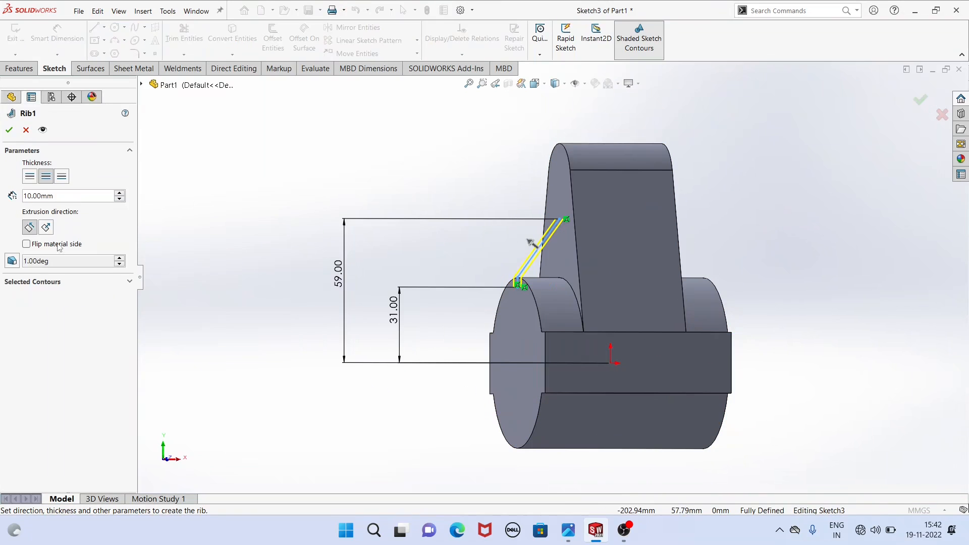
middle_click_drag(303, 260, 302, 276)
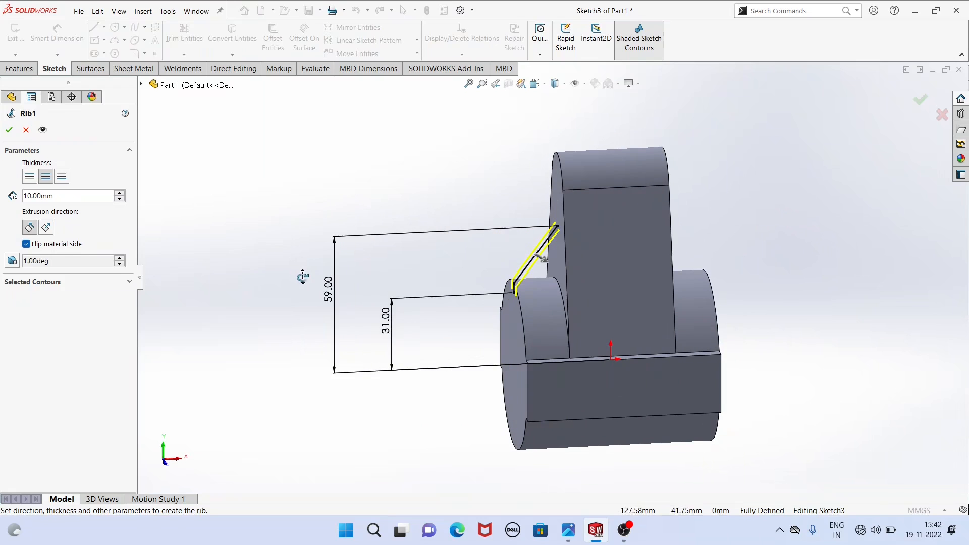
left_click(10, 130)
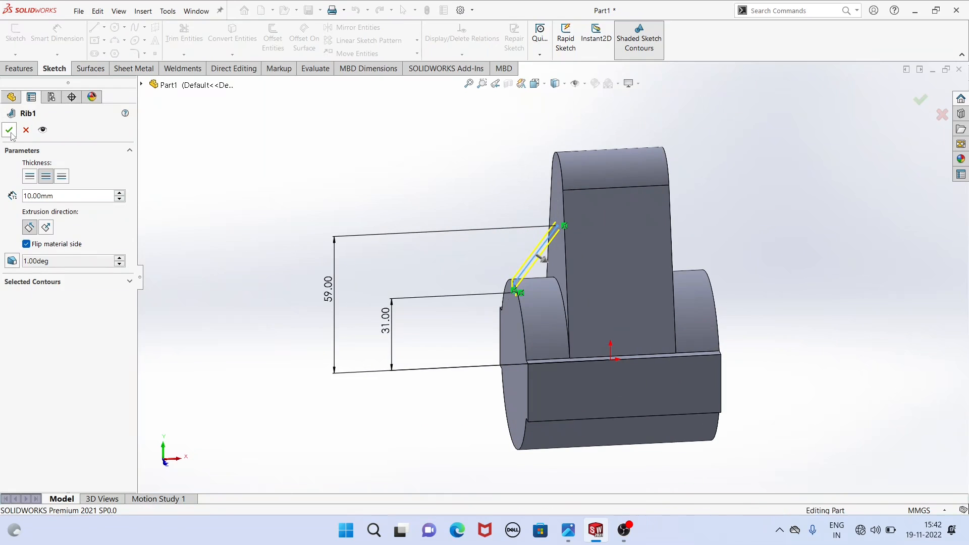
middle_click_drag(437, 236, 525, 212)
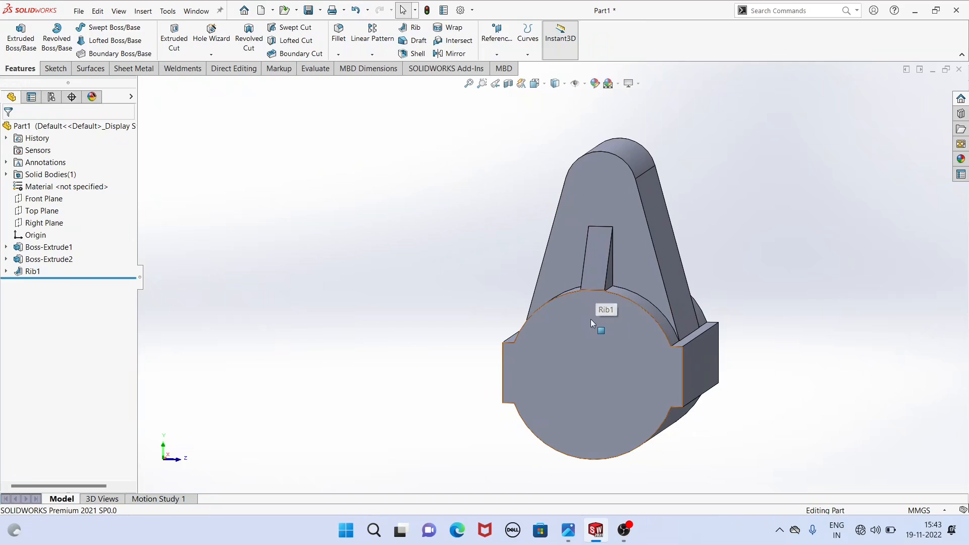
Mirror the rib feature about the Right Plane to the opposite side of the lug.
middle_click_drag(626, 328, 596, 264)
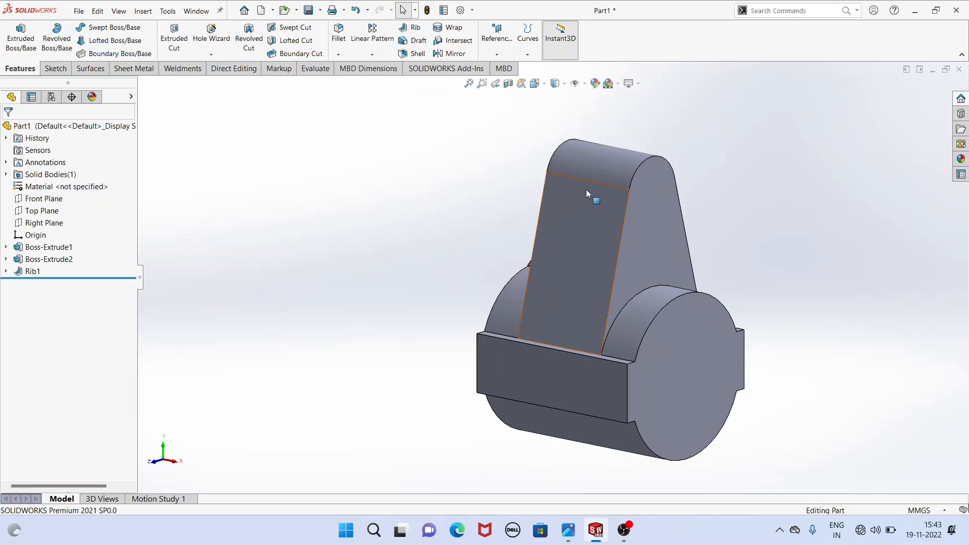
middle_click_drag(686, 289, 746, 278)
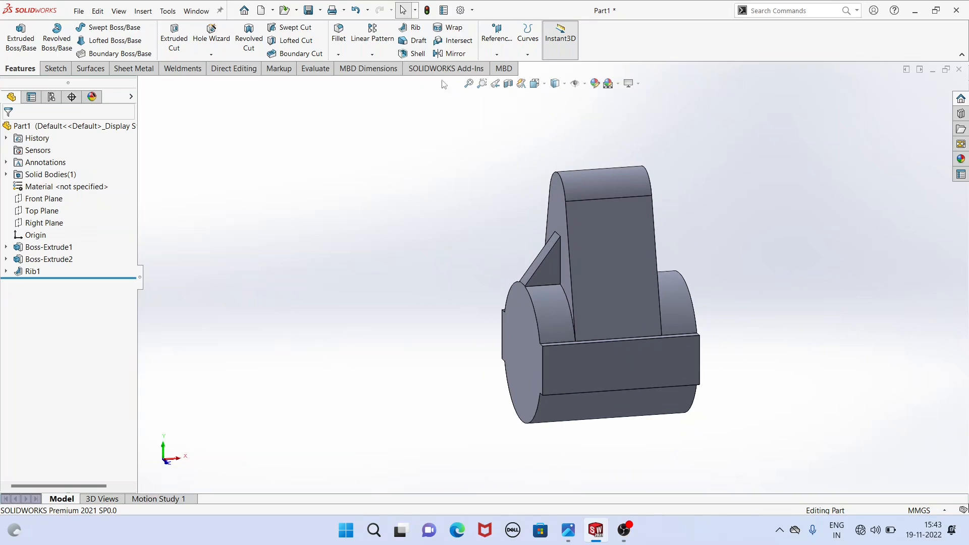
left_click(446, 53)
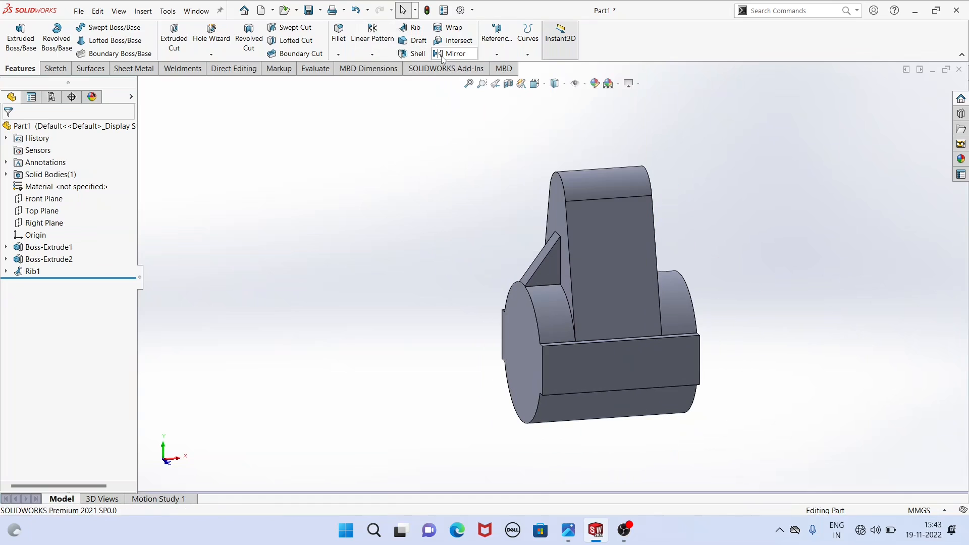
left_click(39, 208)
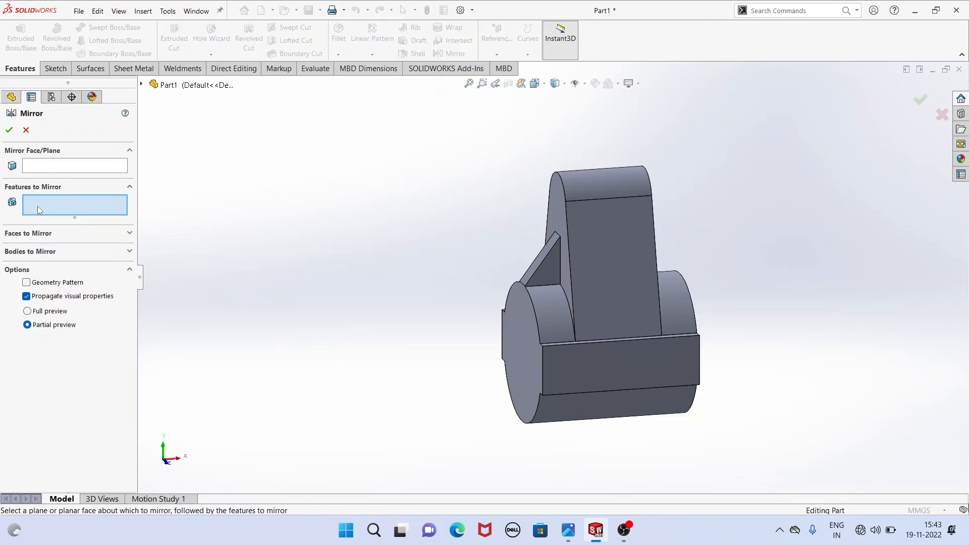
left_click(142, 84)
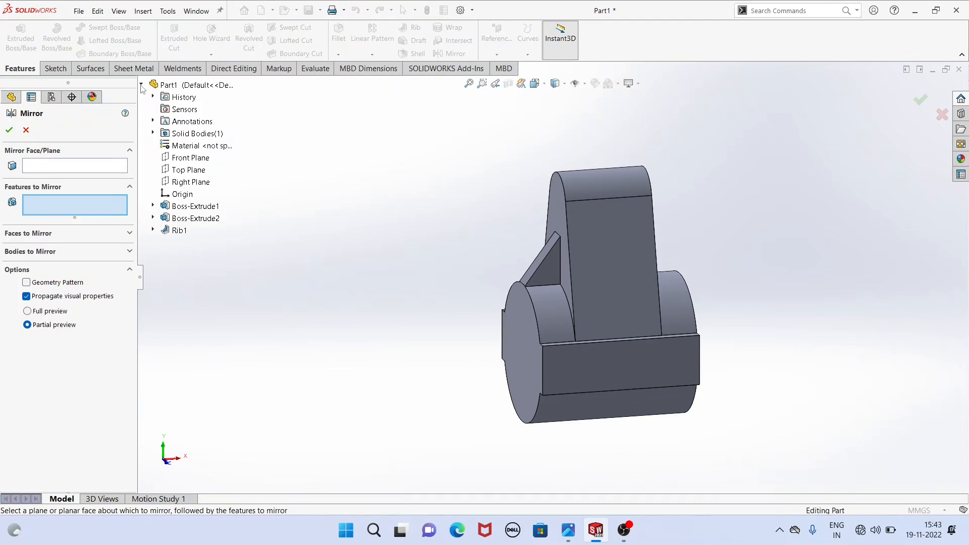
left_click(180, 231)
left_click(51, 166)
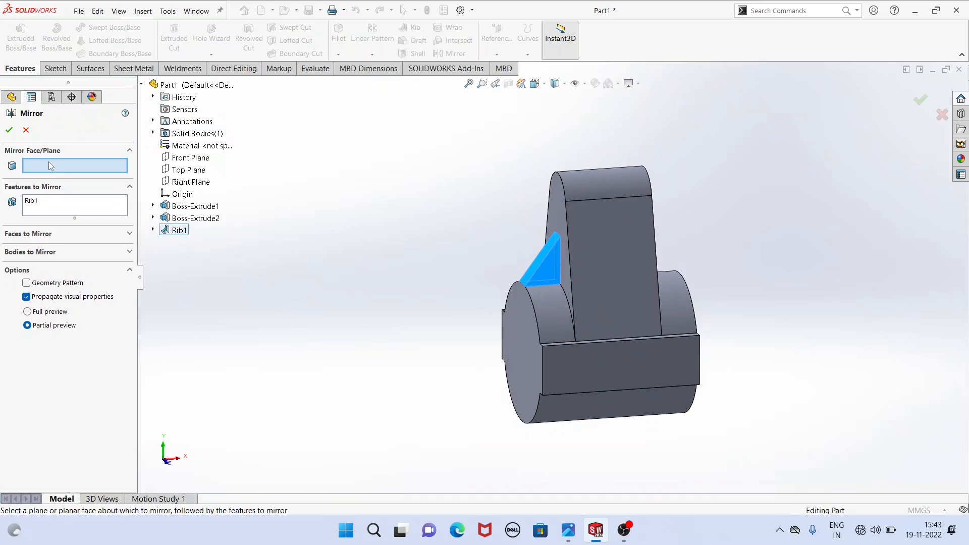
left_click(185, 183)
mouse_move(388, 216)
middle_mouse_down()
mouse_move(427, 217)
mouse_move(329, 207)
mouse_move(396, 213)
mouse_move(379, 212)
middle_mouse_up()
left_click(10, 131)
middle_click_drag(401, 241, 493, 253)
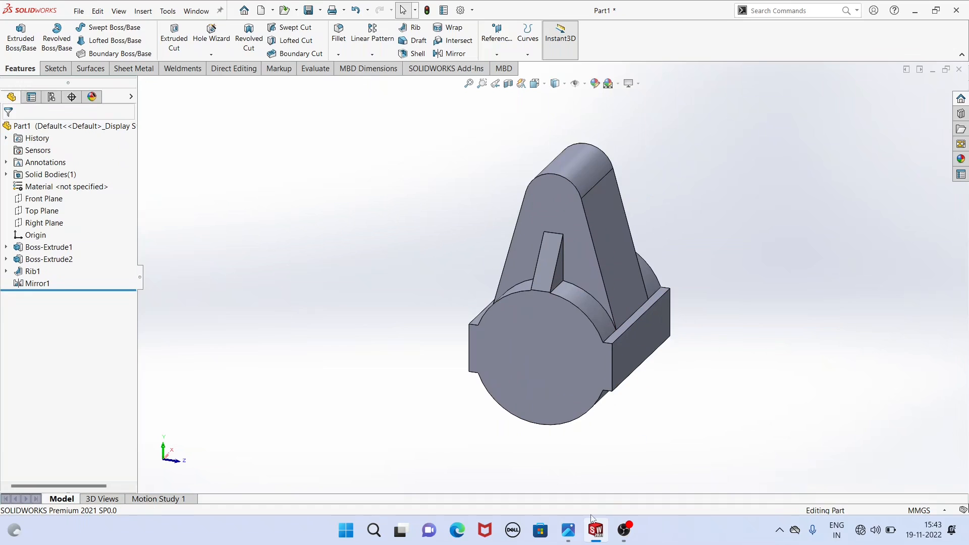
Check the side holes in the reference drawing and sketch a circle about 11.1 mm in diameter on the base's flat front face, level with the origin.
left_click(568, 530)
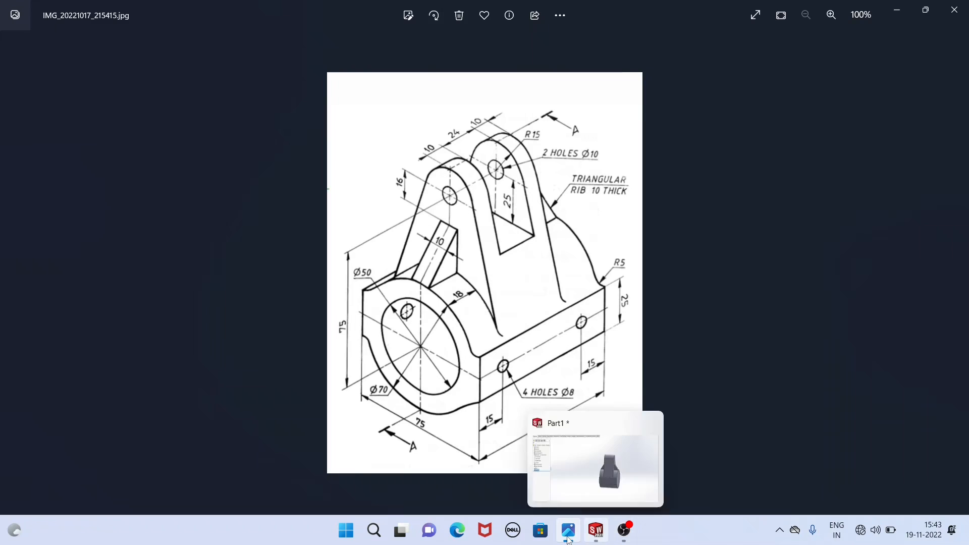
left_click(601, 538)
middle_click_drag(461, 378, 522, 352)
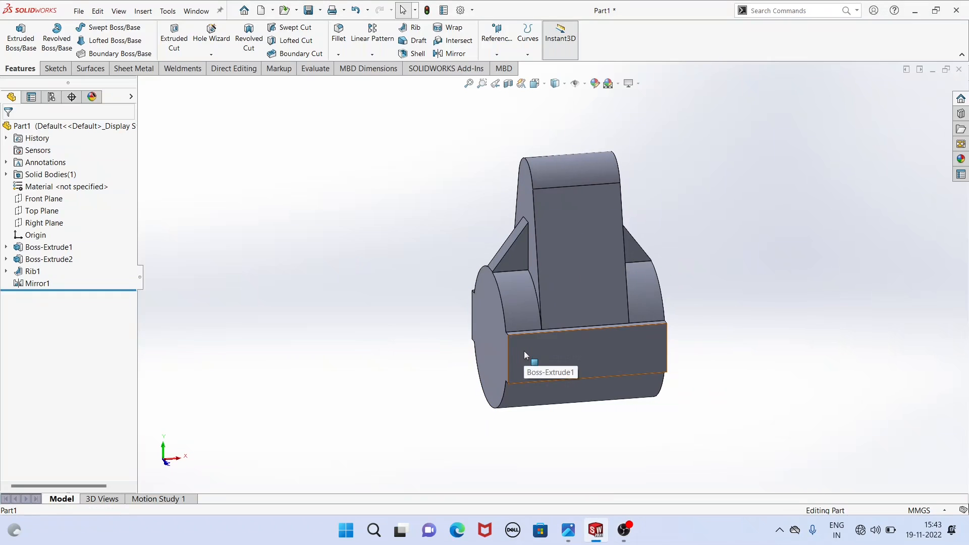
left_click(524, 353)
left_click(566, 321)
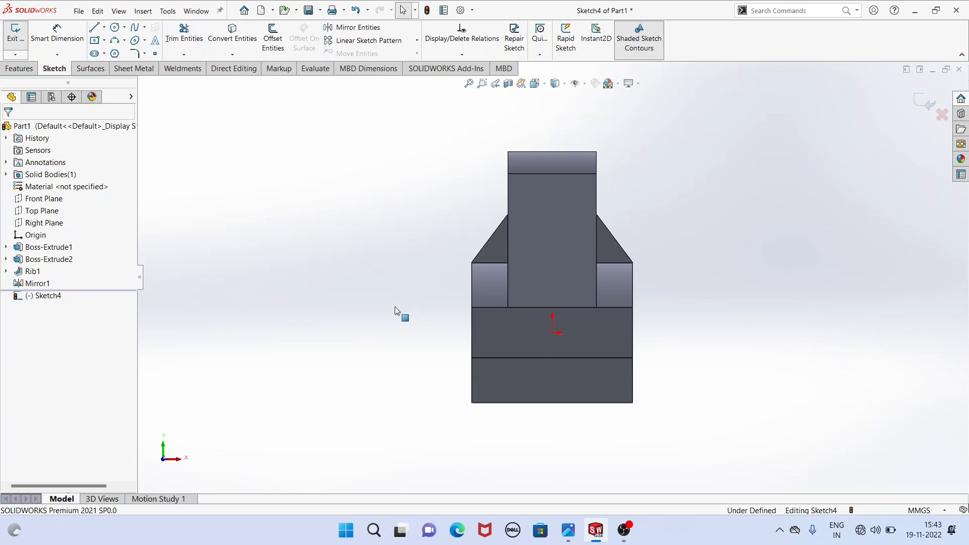
left_click(115, 28)
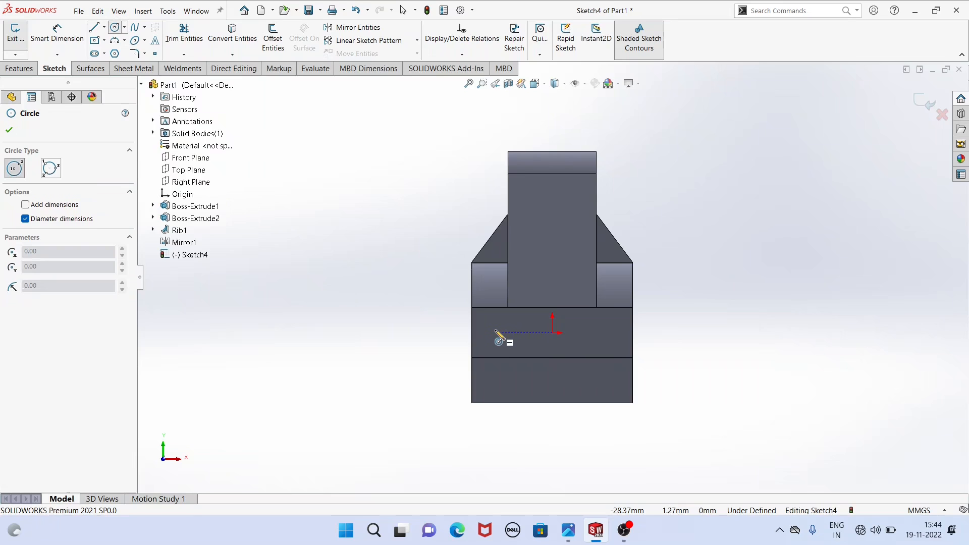
left_click(496, 333)
left_click(504, 341)
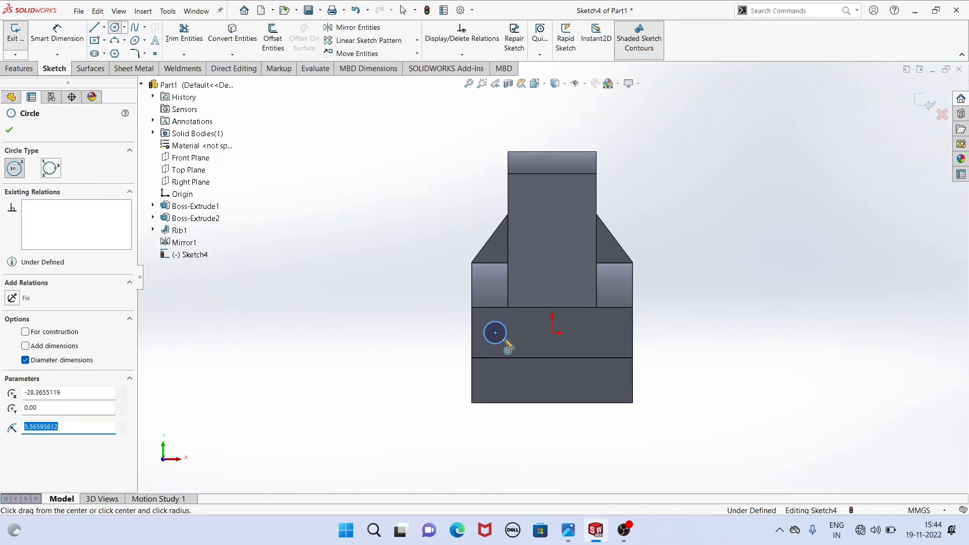
Set the diameter of the circle on the base's front face to 8 mm.
left_click(57, 33)
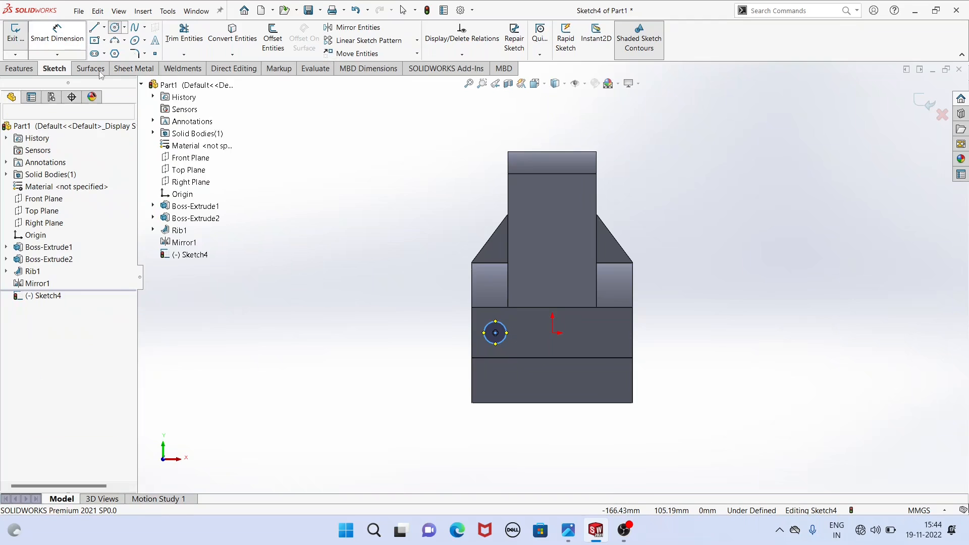
left_click(493, 344)
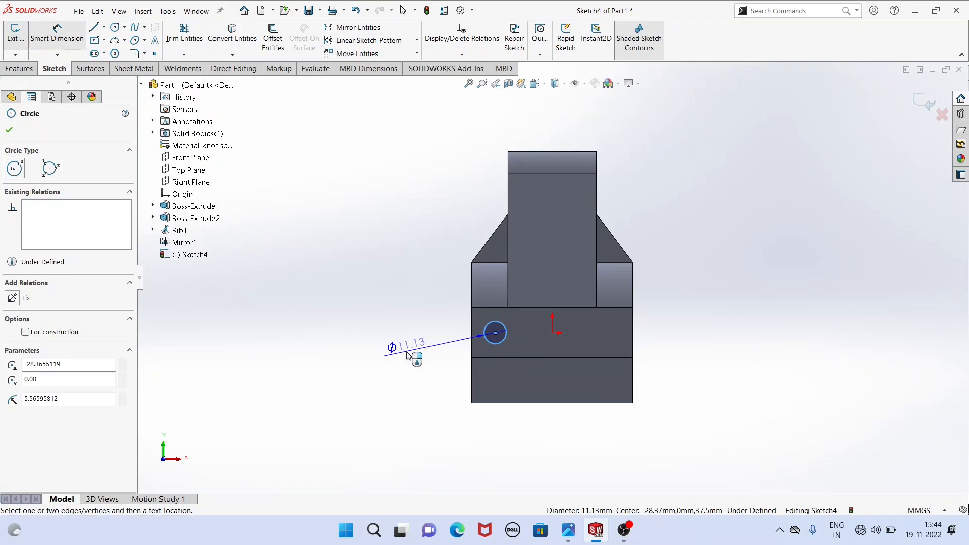
left_click(407, 356)
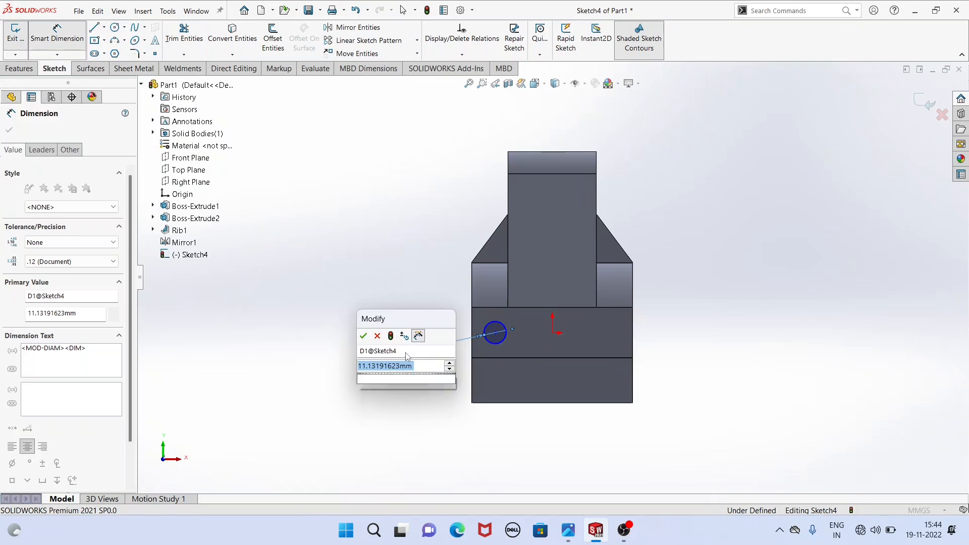
type("8")
key("Return")
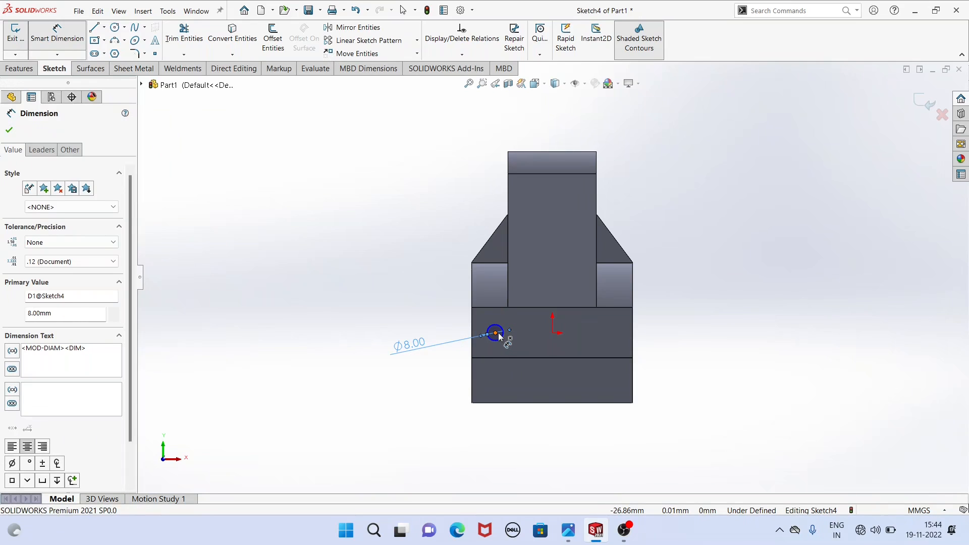
Dimension the circle's center 15 mm from the nearest end edge of the base.
left_click(498, 333)
left_click(472, 348)
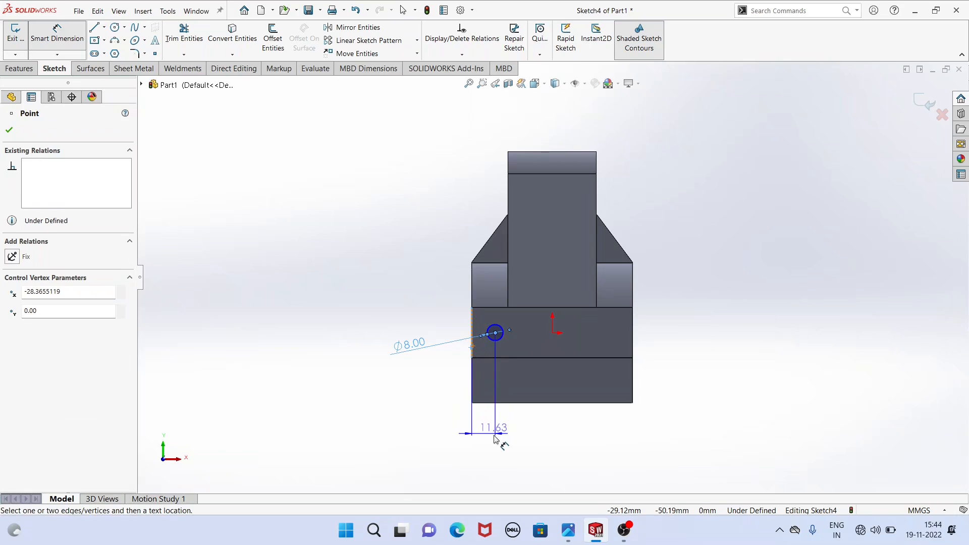
left_click(497, 443)
type("15")
key("Return")
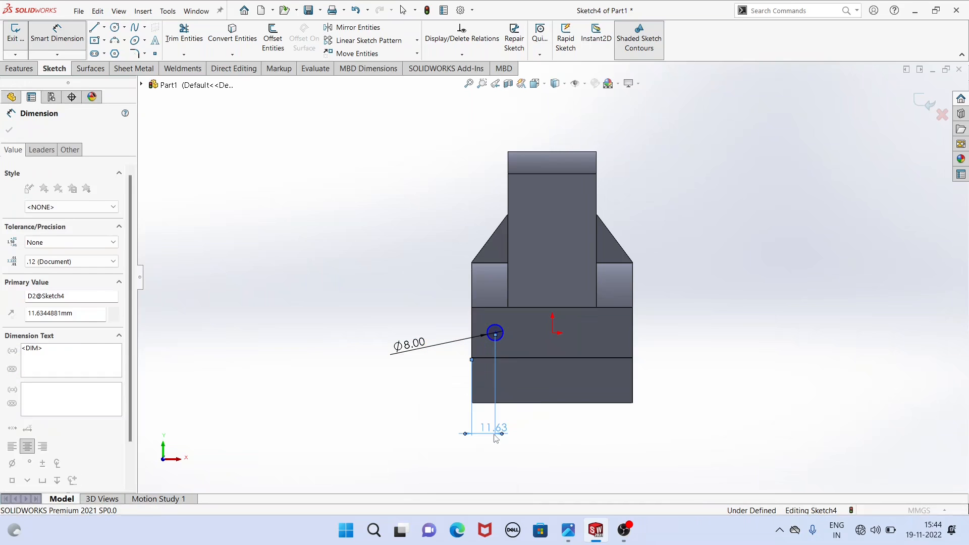
right_click(357, 210)
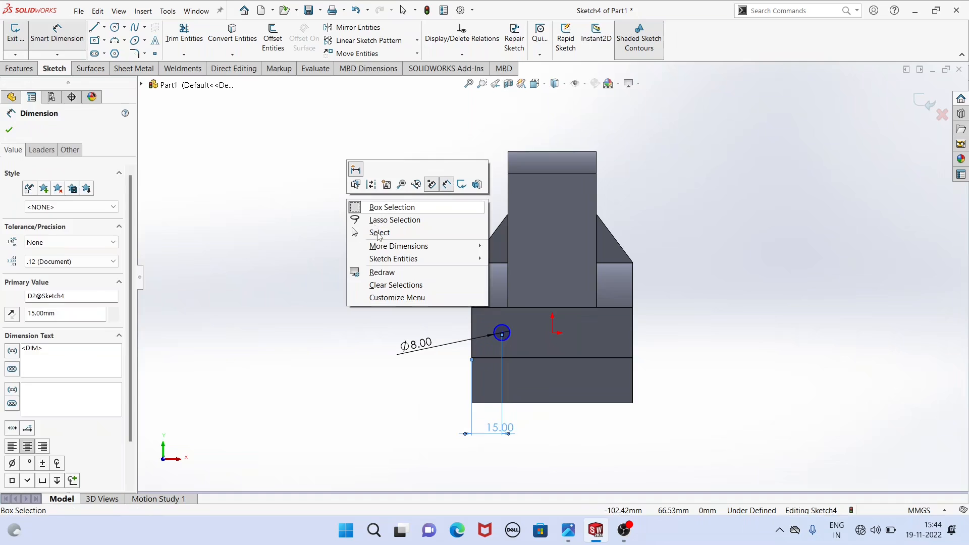
left_click(380, 232)
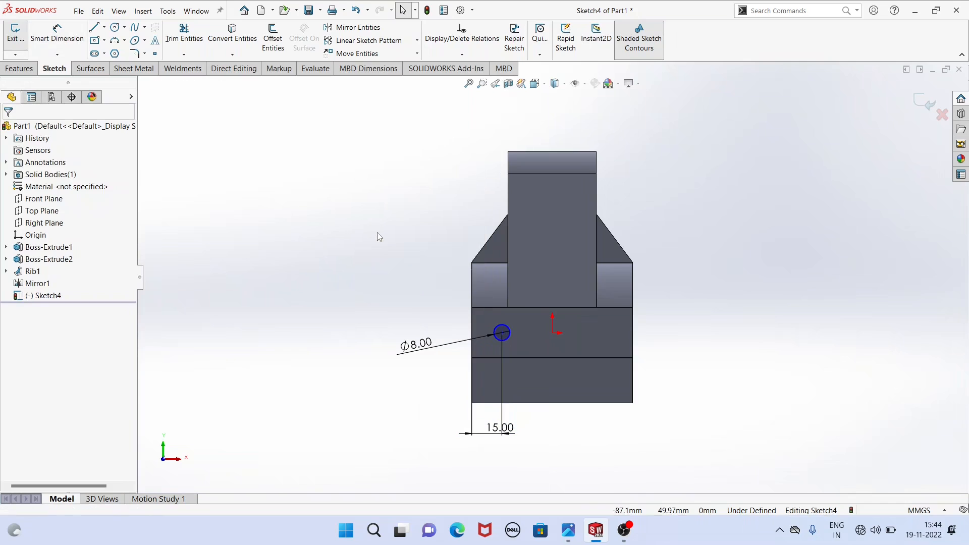
Add a horizontal relation between the circle's center and the origin.
left_click(502, 332)
left_click(552, 334, "ctrl")
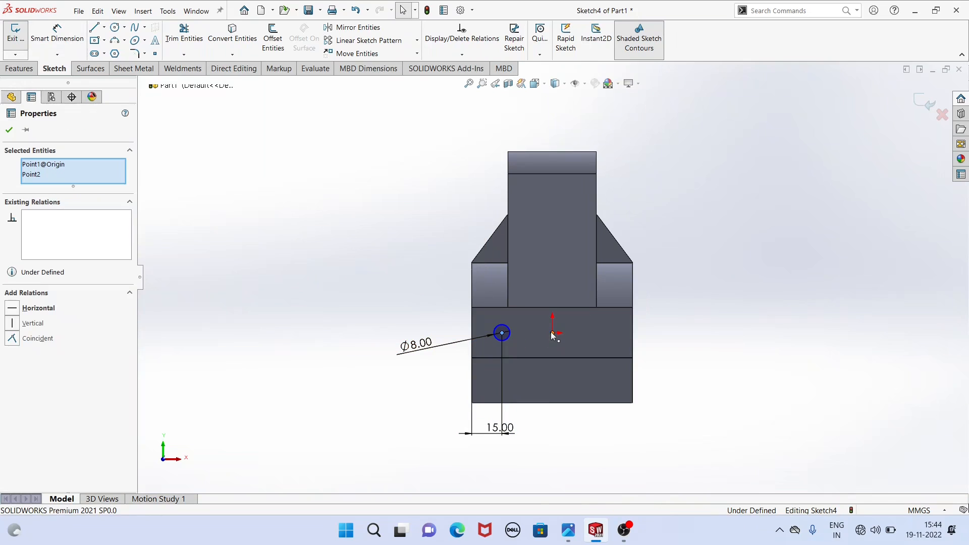
left_click(18, 309)
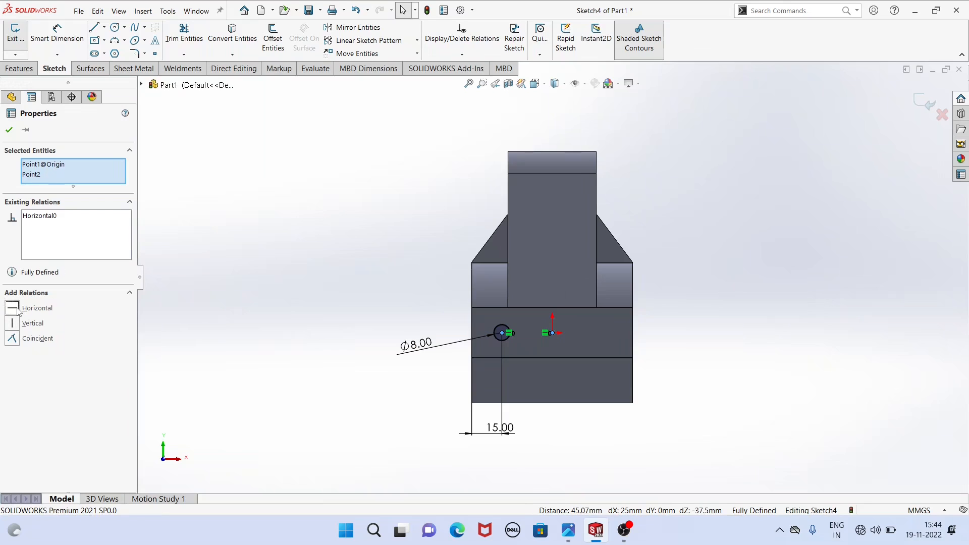
left_click(10, 130)
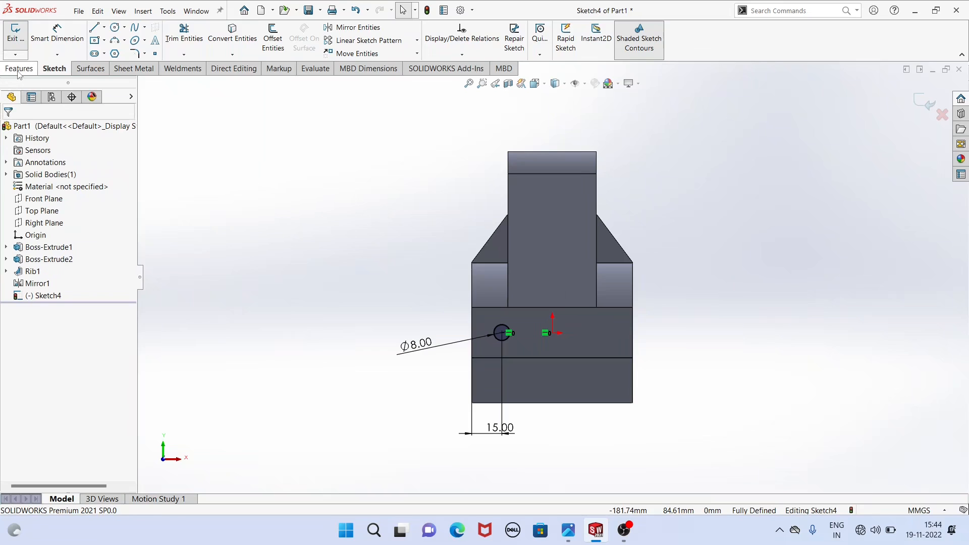
Sketch a vertical centerline about 106.7 mm long from the origin up past the lug's top.
left_click(104, 28)
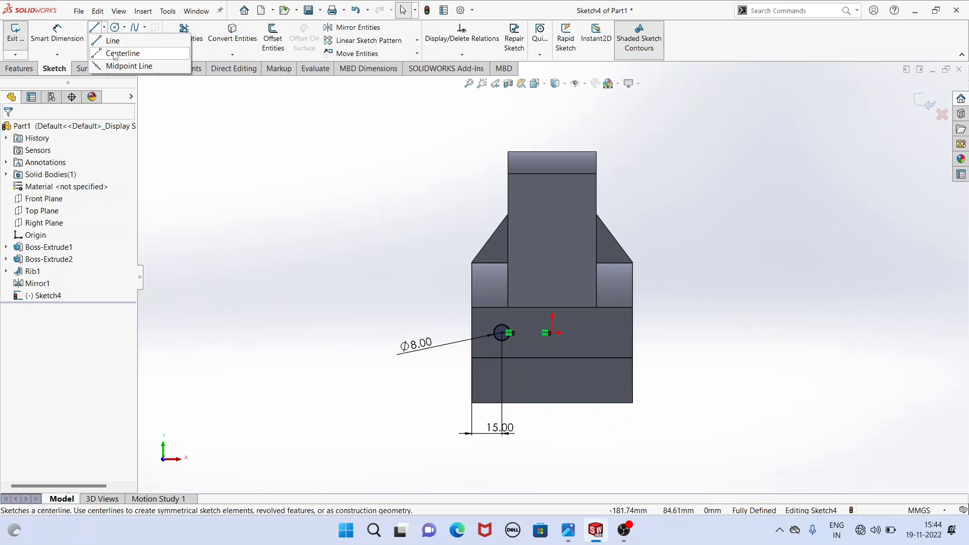
left_click(116, 50)
left_click(552, 333)
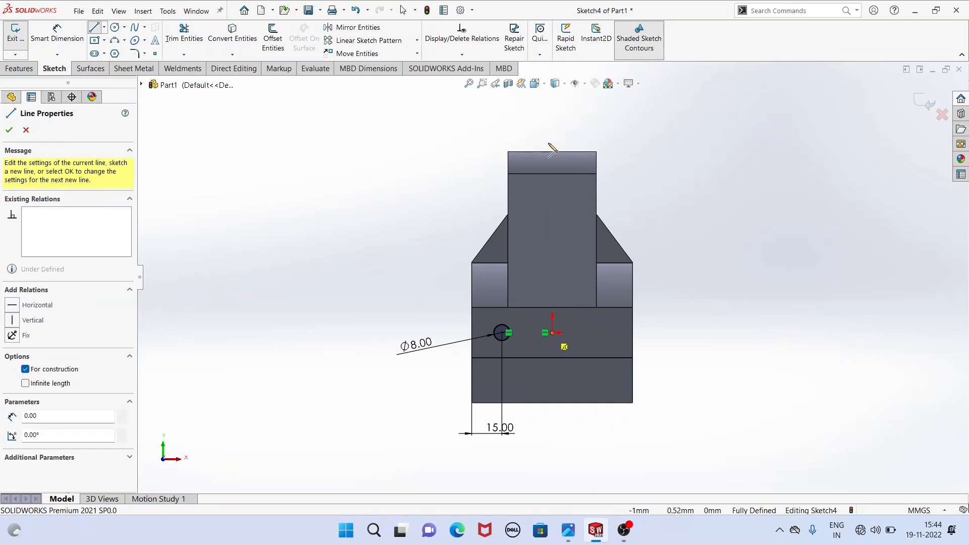
left_click(553, 119)
left_click(553, 120)
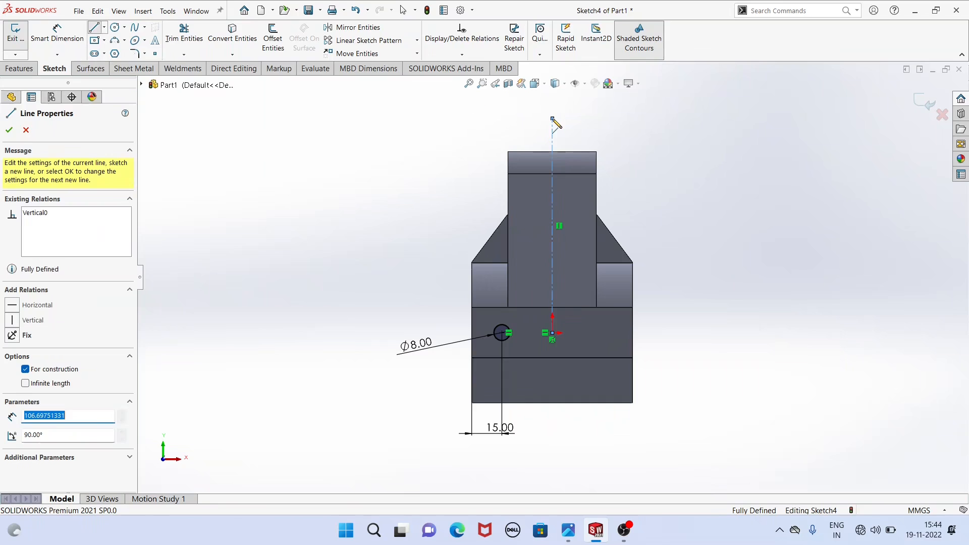
Mirror the 8 mm circle about the vertical centerline, keeping the original.
left_click(360, 31)
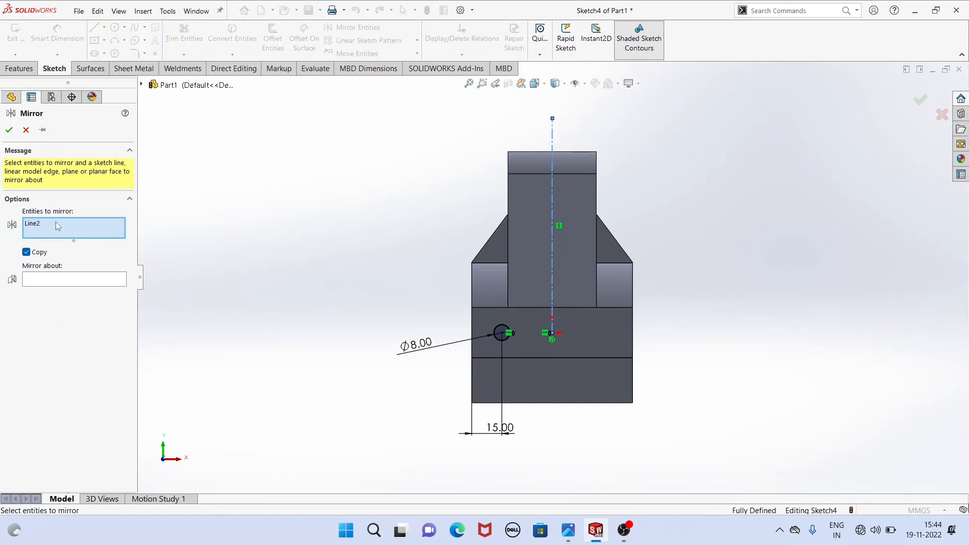
right_click(68, 223)
left_click(93, 228)
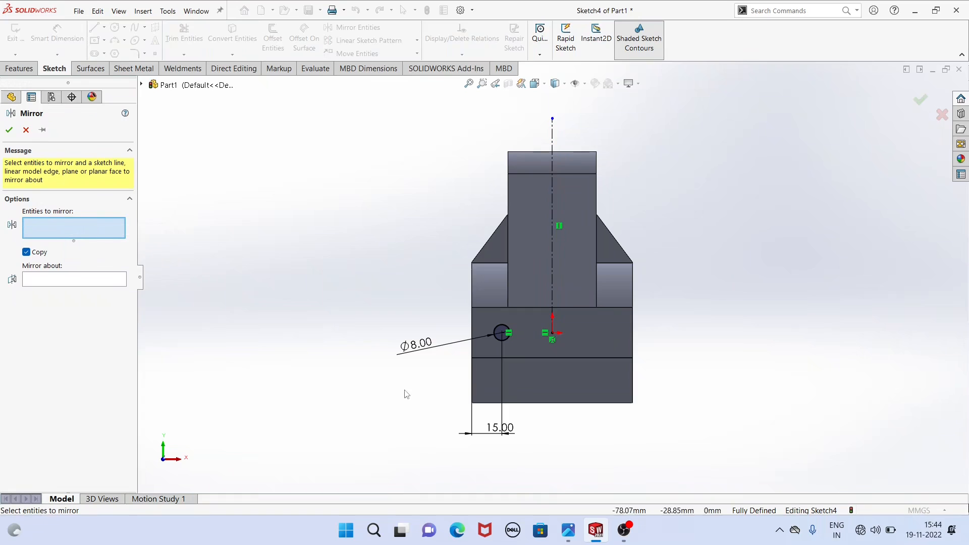
left_click(500, 338)
left_click(72, 281)
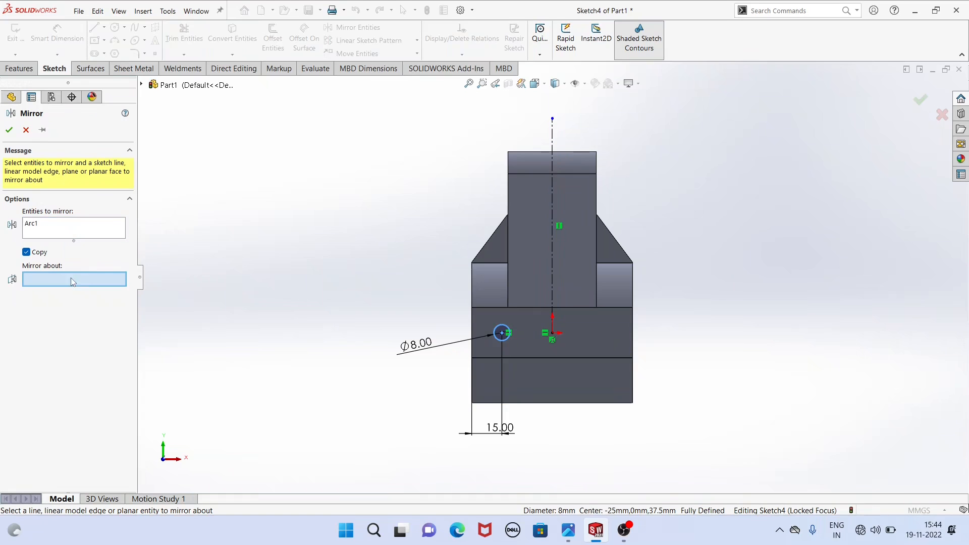
left_click(551, 197)
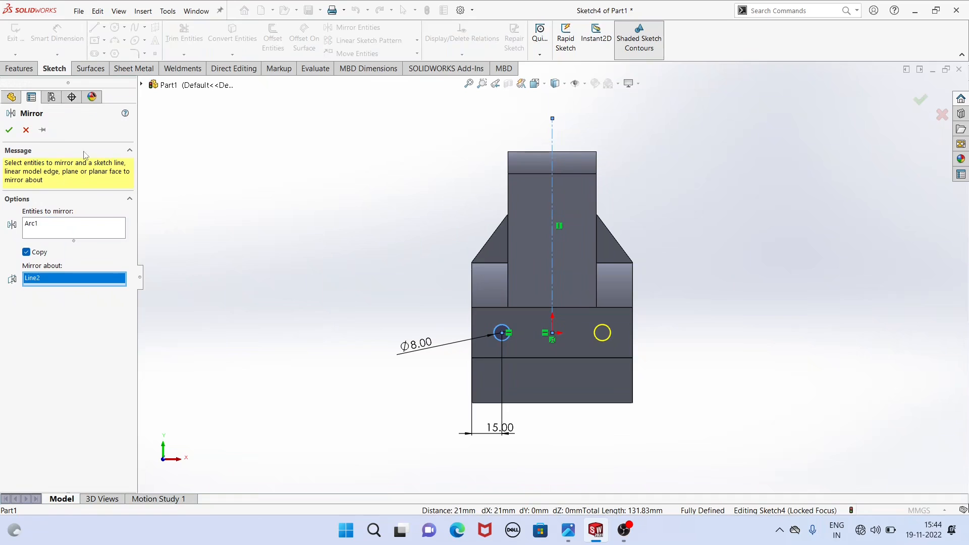
left_click(9, 131)
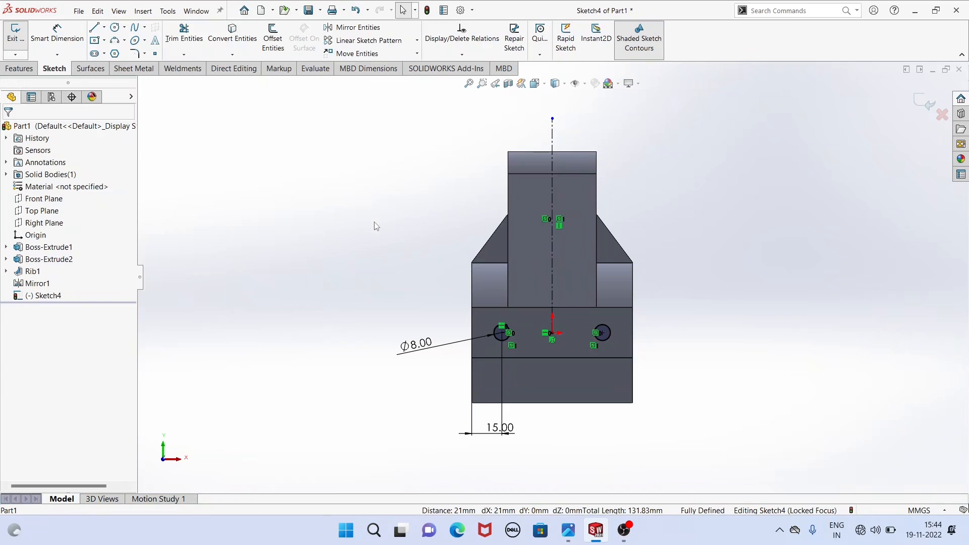
Cut both 8 mm circles through the whole base with a Through All extruded cut.
middle_click_drag(370, 226, 376, 222)
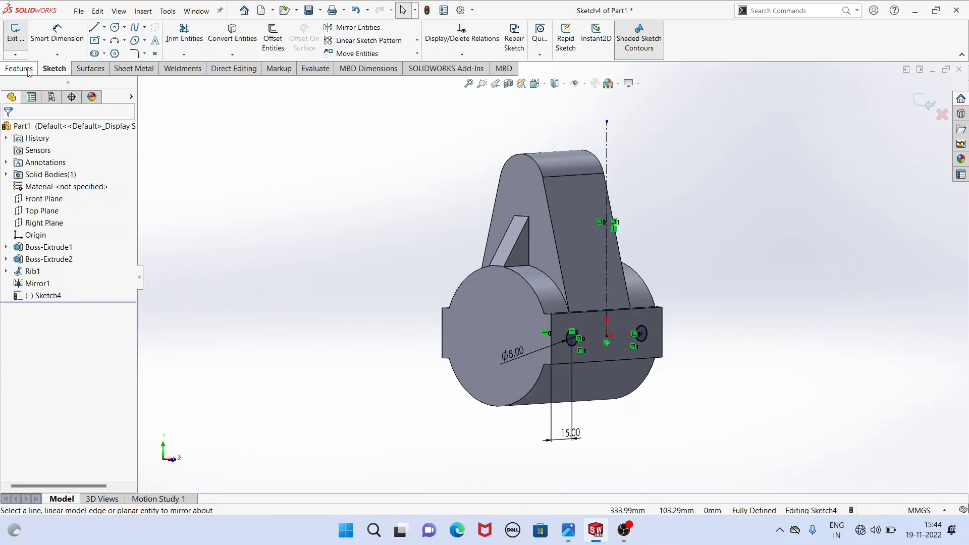
left_click(23, 69)
left_click(180, 46)
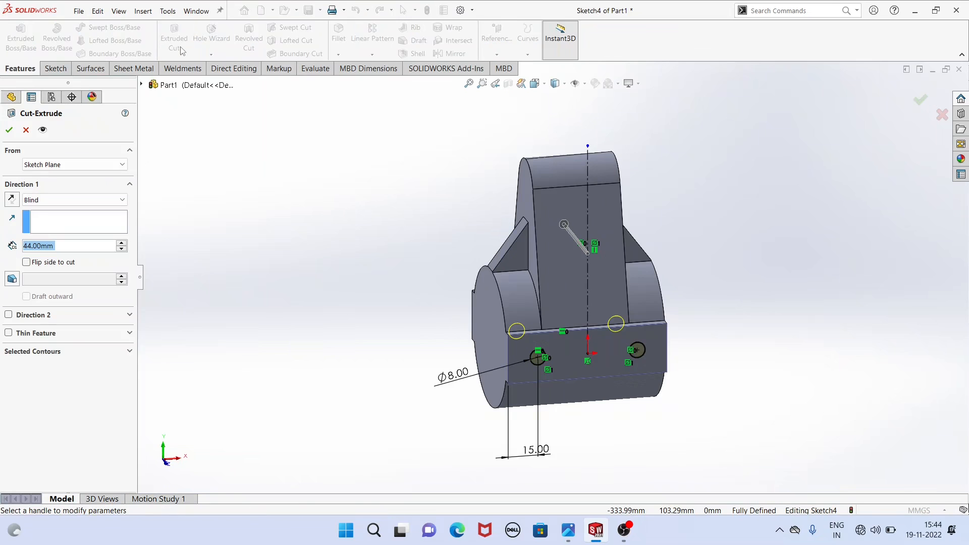
left_click(66, 200)
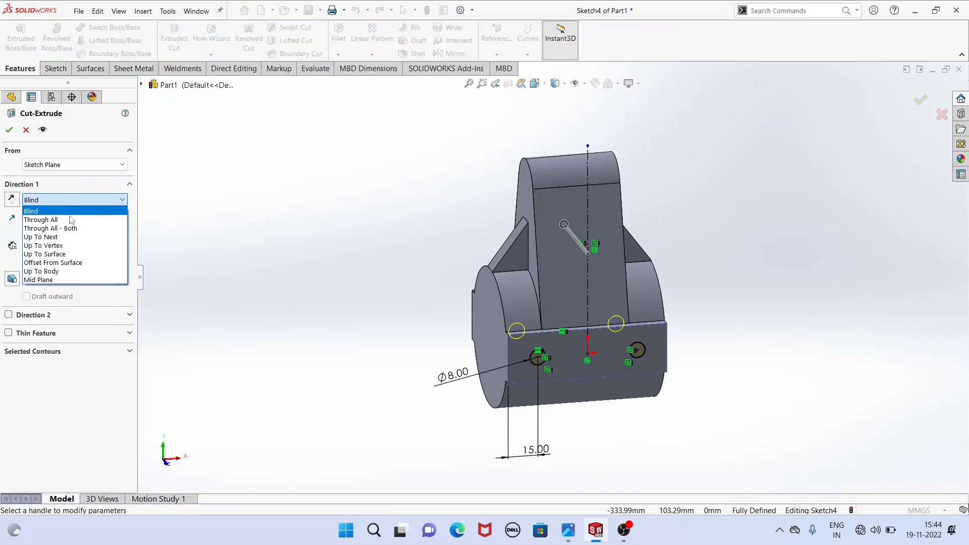
left_click(61, 209)
middle_click_drag(311, 296, 403, 306)
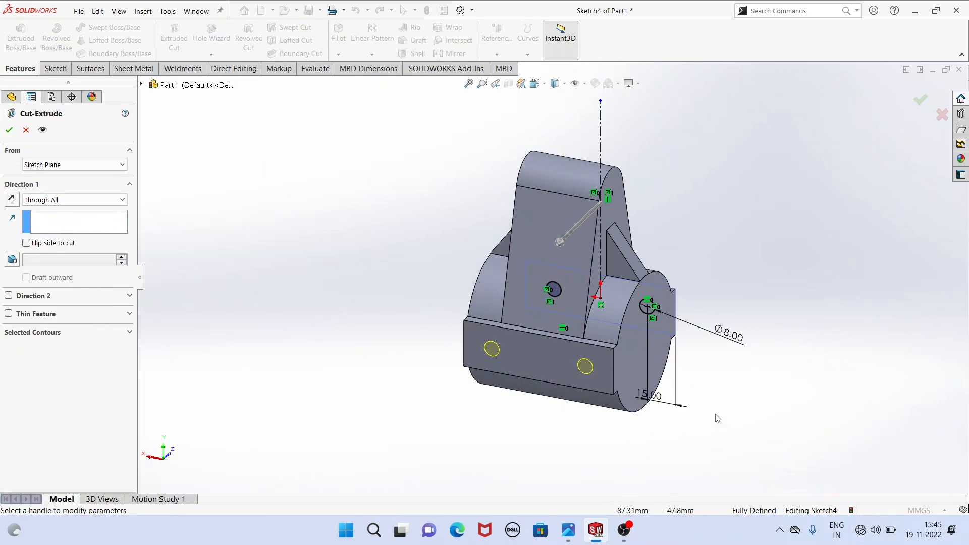
left_click(10, 131)
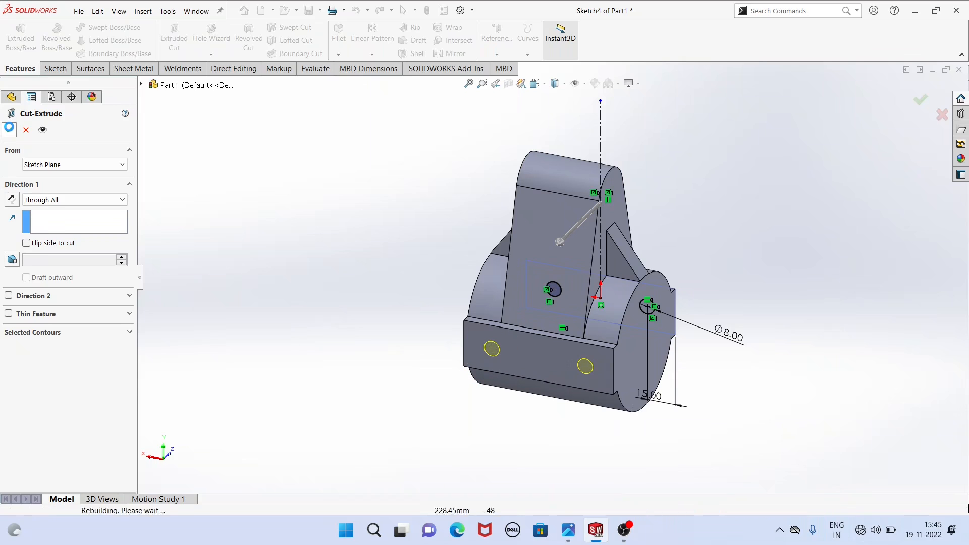
left_click(348, 247)
mouse_move(460, 323)
middle_mouse_down()
mouse_move(498, 286)
mouse_move(535, 322)
mouse_move(348, 296)
mouse_move(459, 296)
mouse_move(342, 309)
middle_mouse_up()
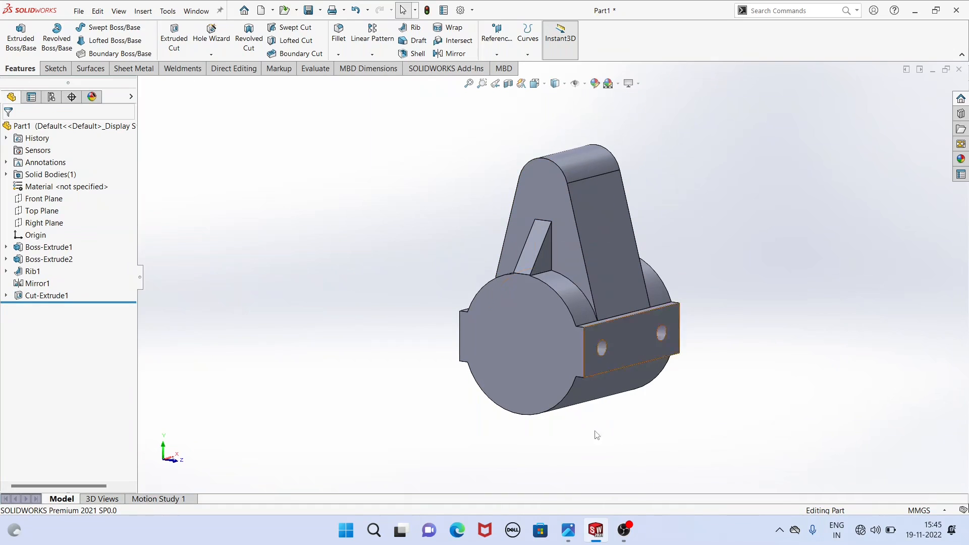
Start a sketch on the Right Plane and convert the lug's two slanted edges and rounded top edge into sketch entities.
left_click(568, 530)
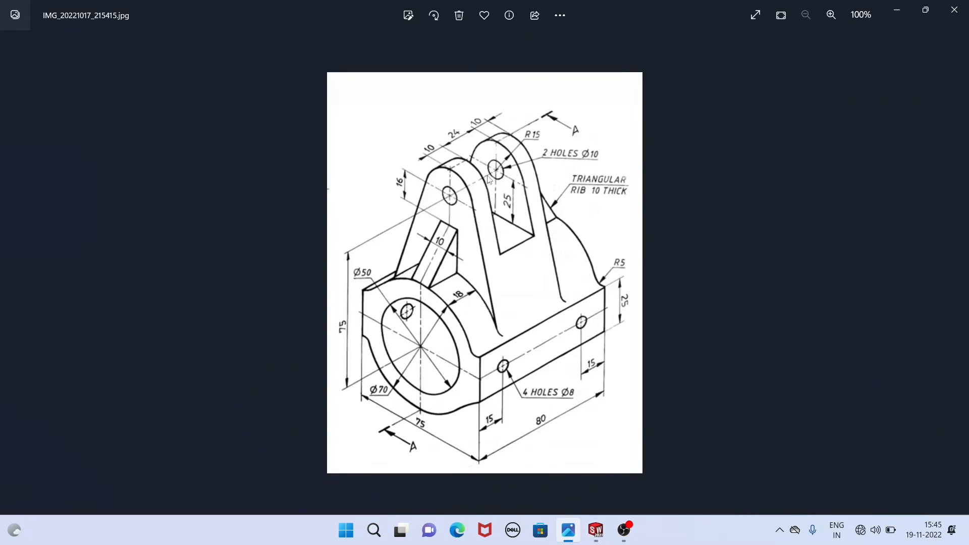
left_click(596, 529)
left_click(44, 223)
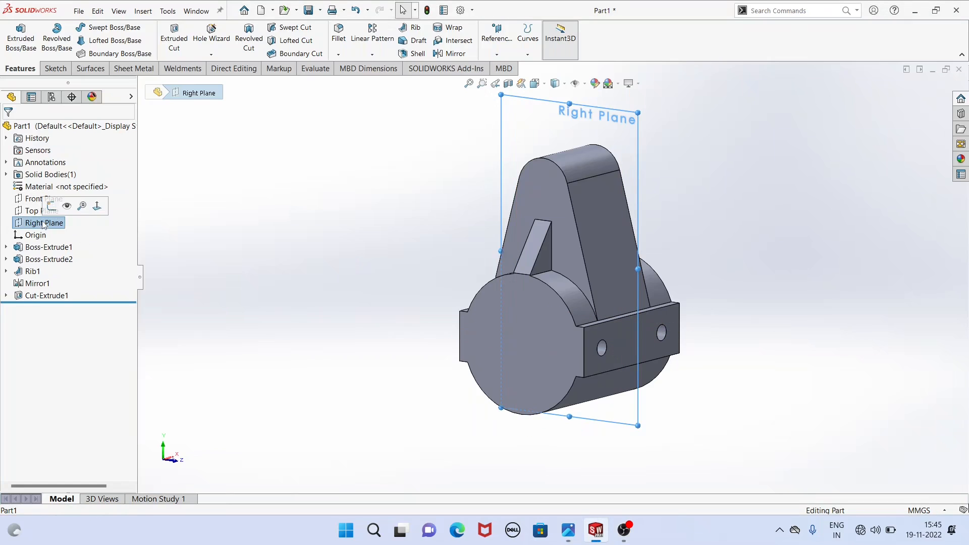
left_click(54, 213)
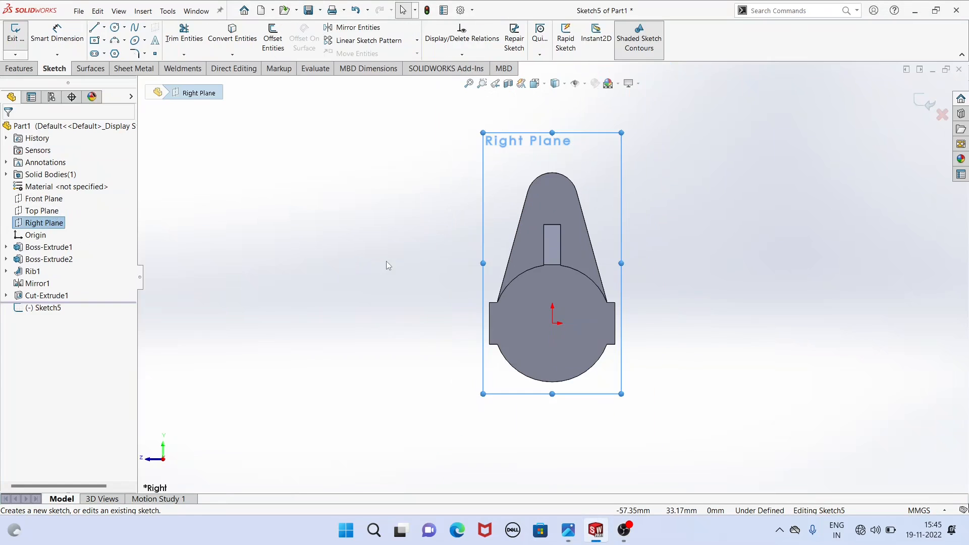
scroll(634, 182, "down", 1)
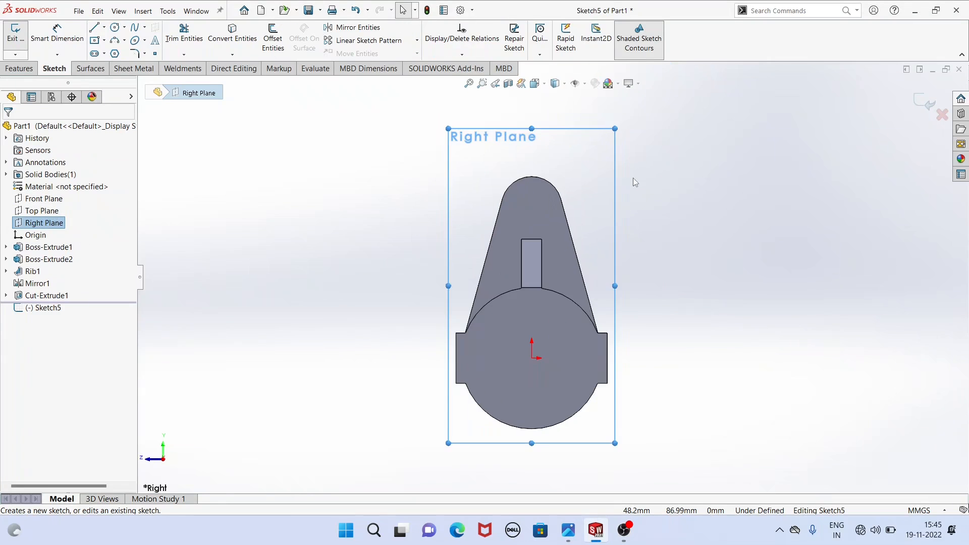
left_click(498, 217)
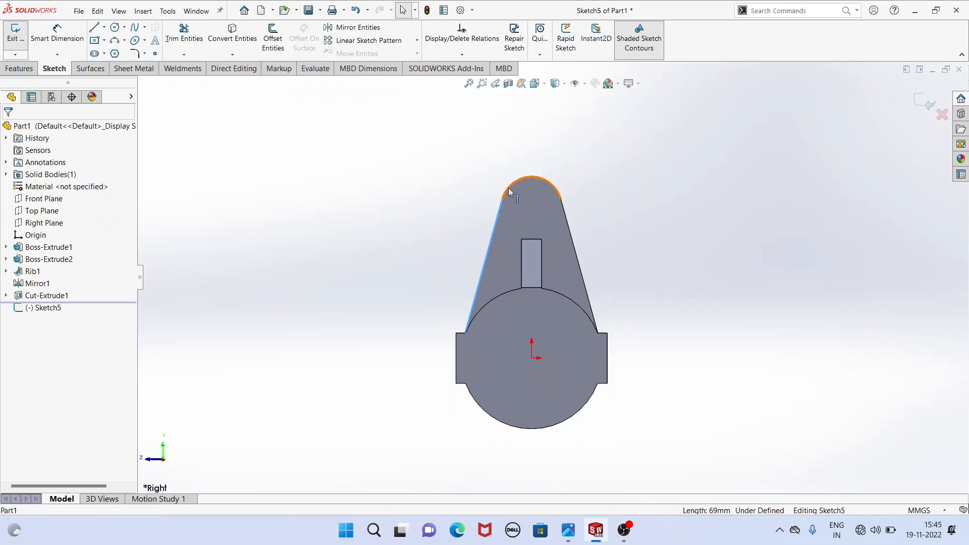
left_click(511, 192, "ctrl")
left_click(564, 212, "ctrl")
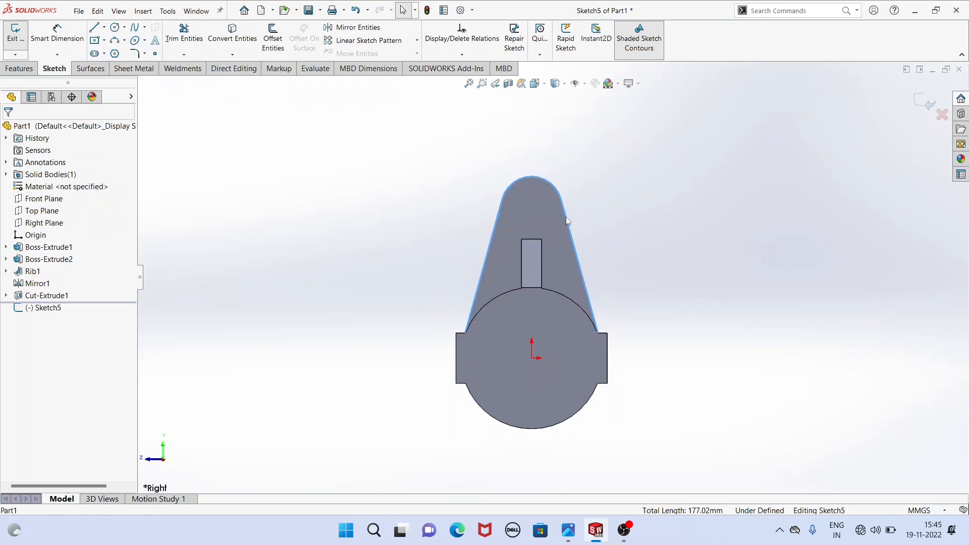
left_click(233, 35)
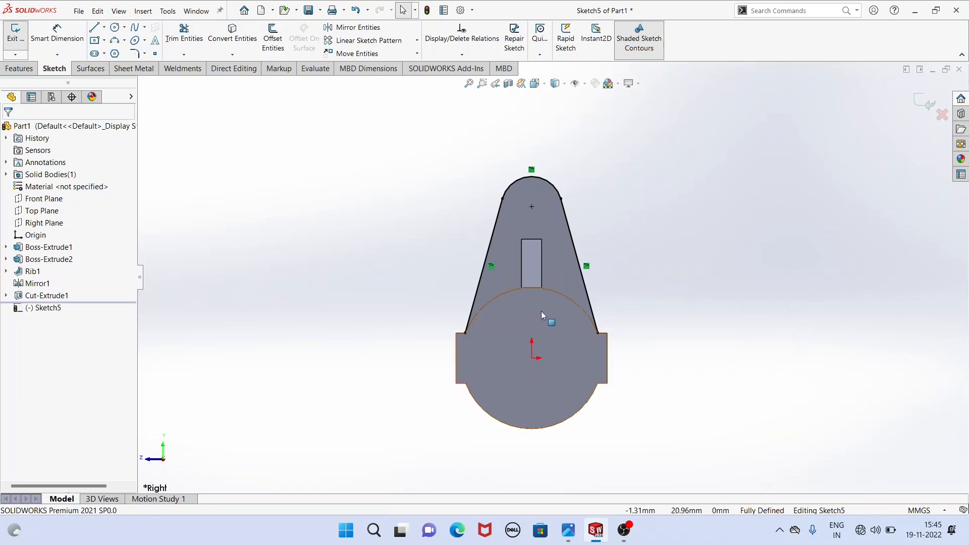
Sketch a horizontal line about 38.4 mm long between the lug's two slanted sketch lines, below the rounded top.
scroll(601, 282, "down", 1)
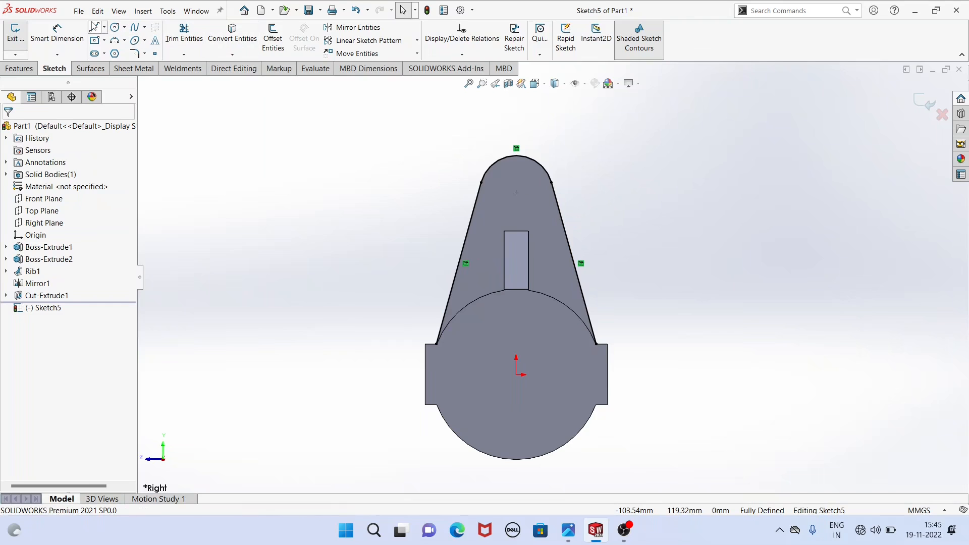
left_click(95, 28)
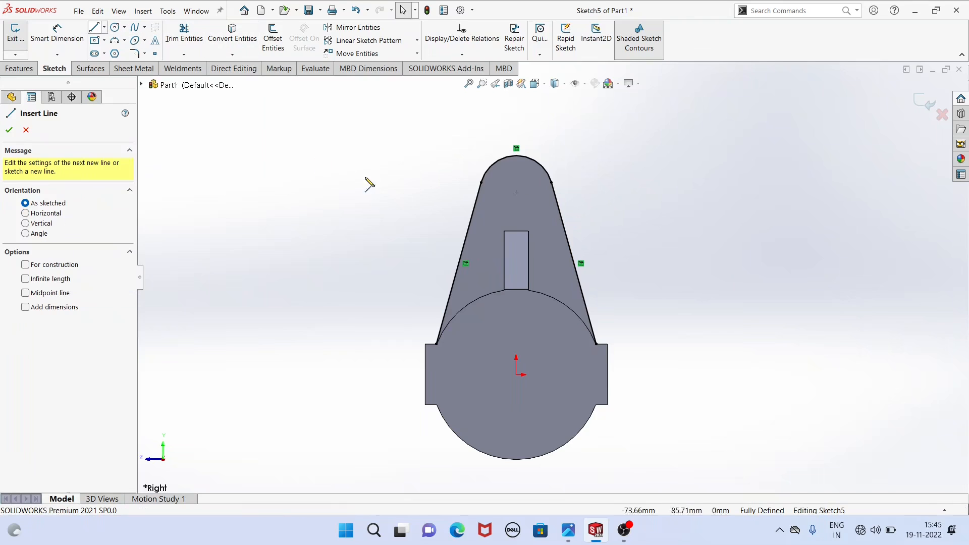
left_click(470, 224)
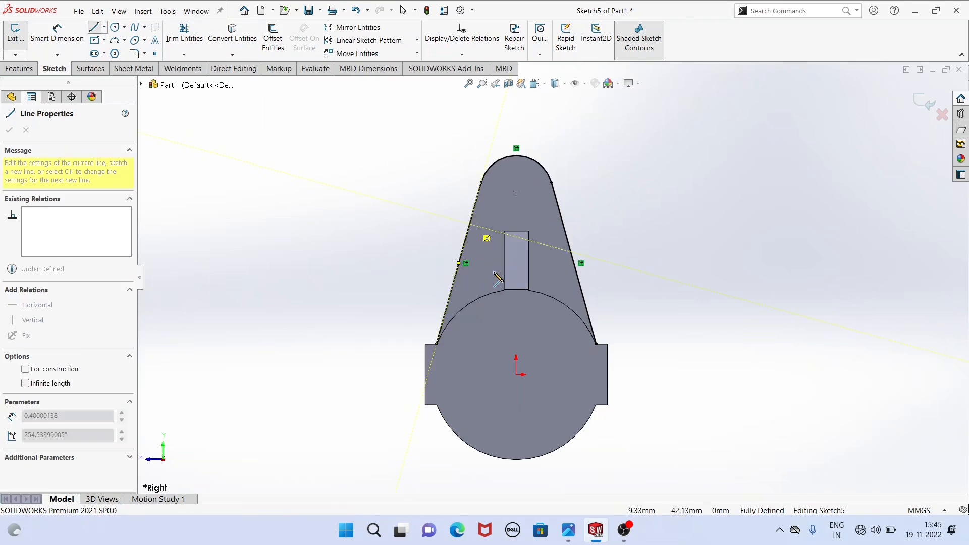
left_click(564, 225)
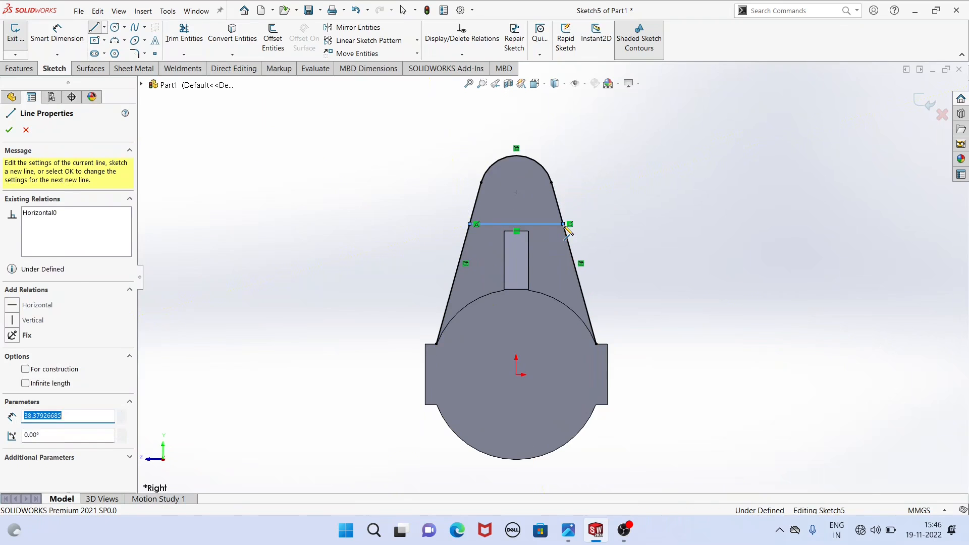
right_click(324, 161)
left_click(357, 168)
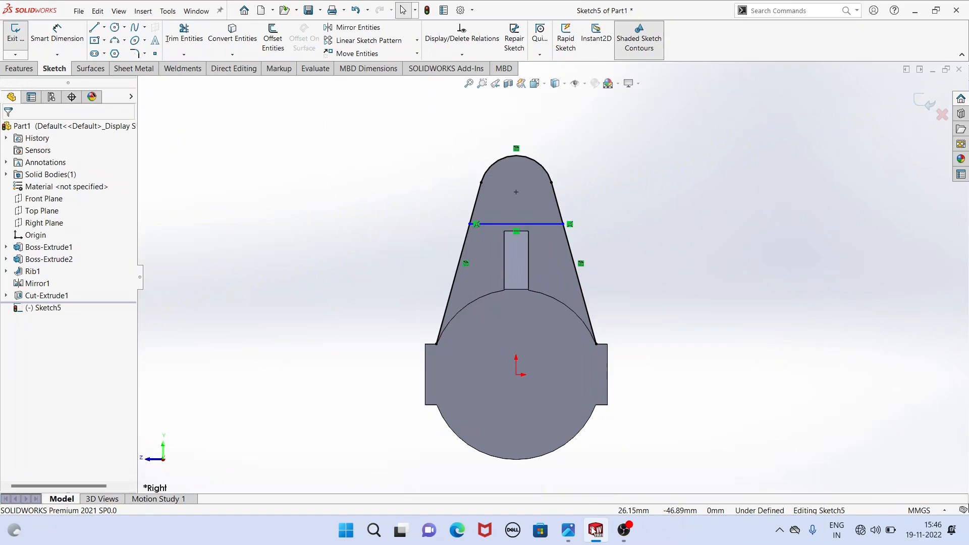
Dimension the horizontal line 25 mm below the center of the lug's top arc.
left_click(568, 539)
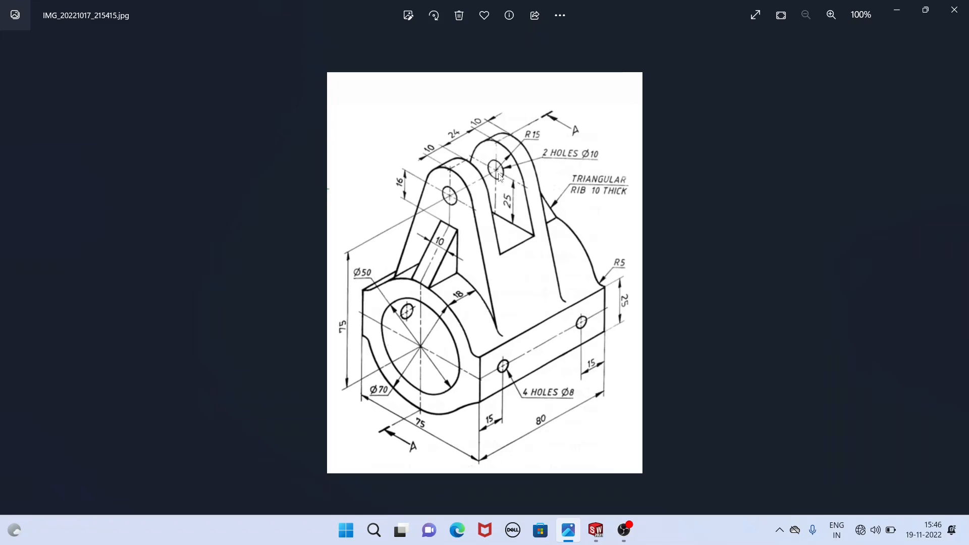
left_click(596, 530)
left_click(74, 41)
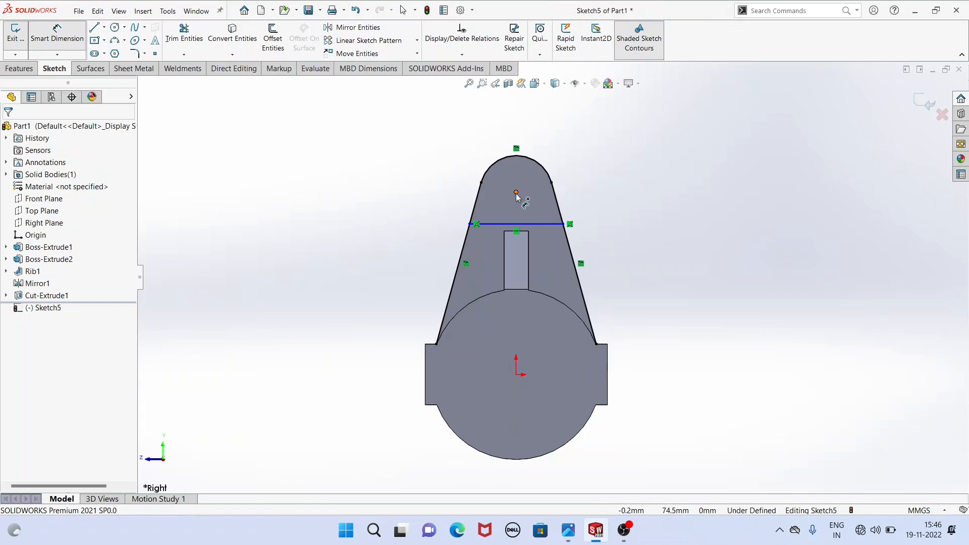
left_click(515, 192)
left_click(549, 228)
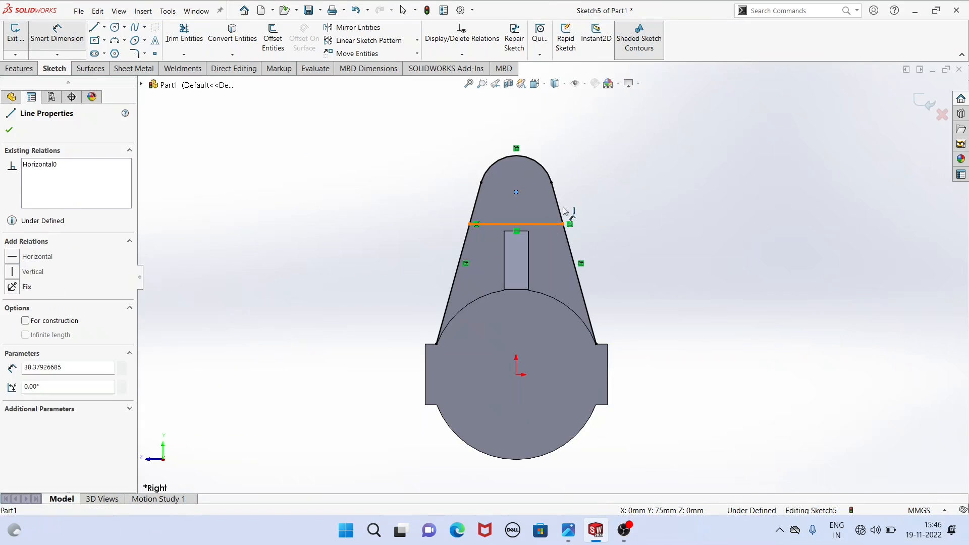
left_click(632, 210)
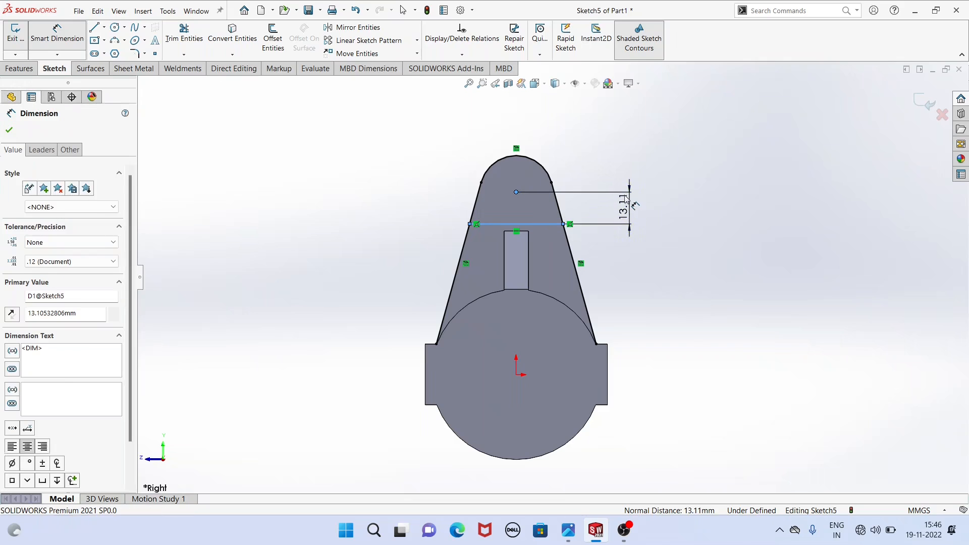
key("Return")
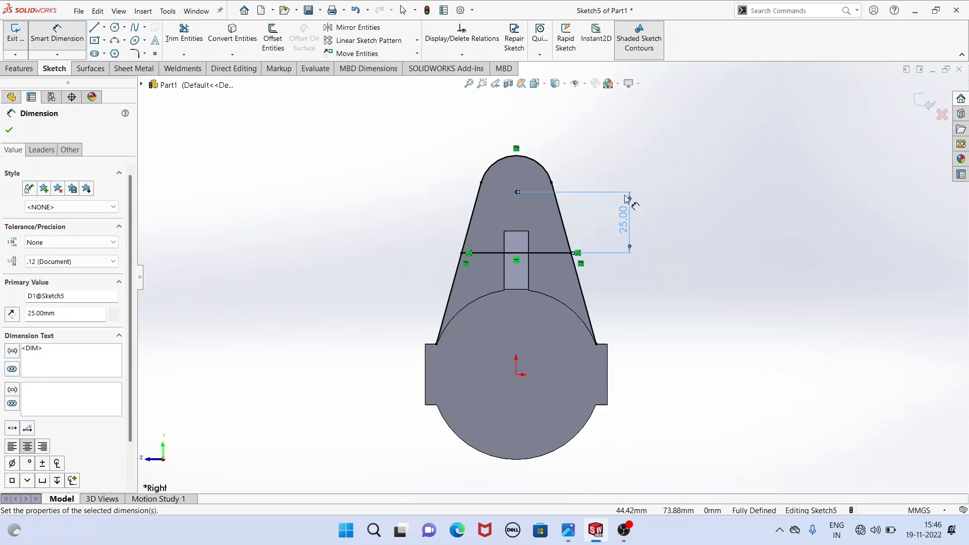
right_click(368, 165)
left_click(399, 195)
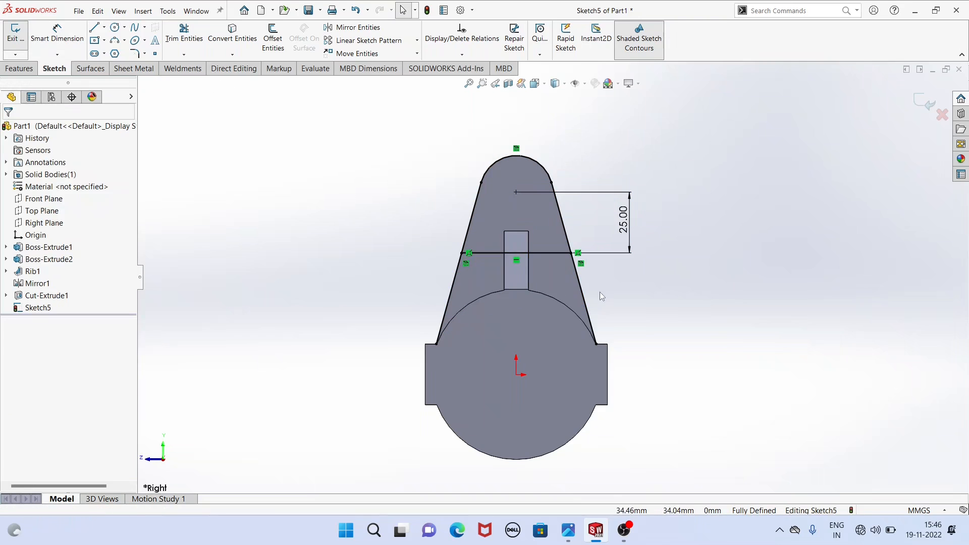
Power-trim the parts of both slanted lines that lie below the horizontal line.
left_click(182, 31)
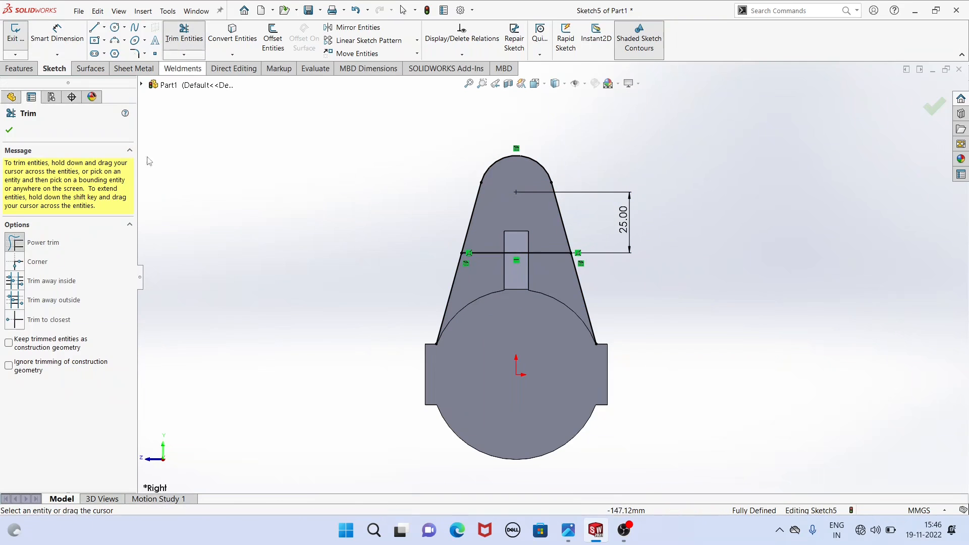
left_click(14, 243)
mouse_move(391, 278)
left_mouse_down()
mouse_move(568, 298)
mouse_move(659, 283)
mouse_move(383, 277)
left_mouse_up()
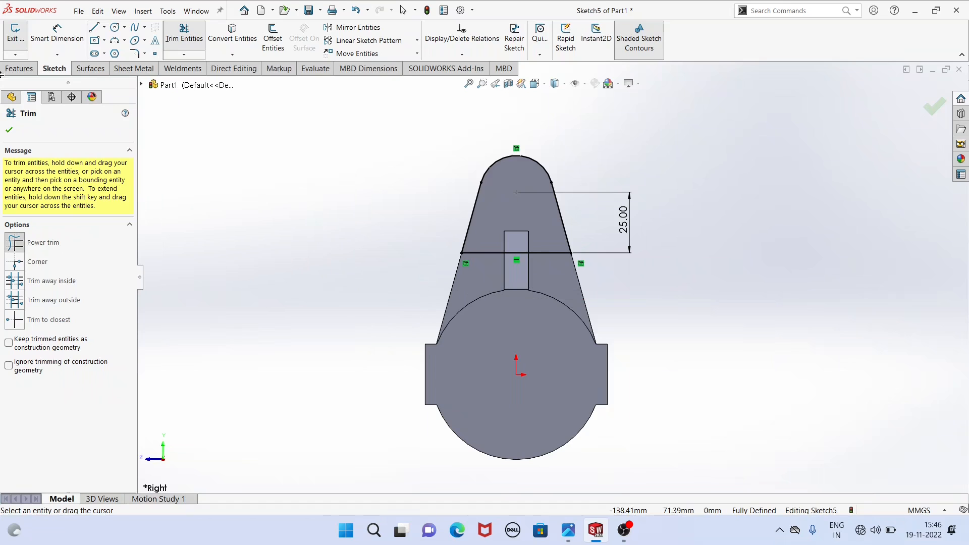
left_click(9, 131)
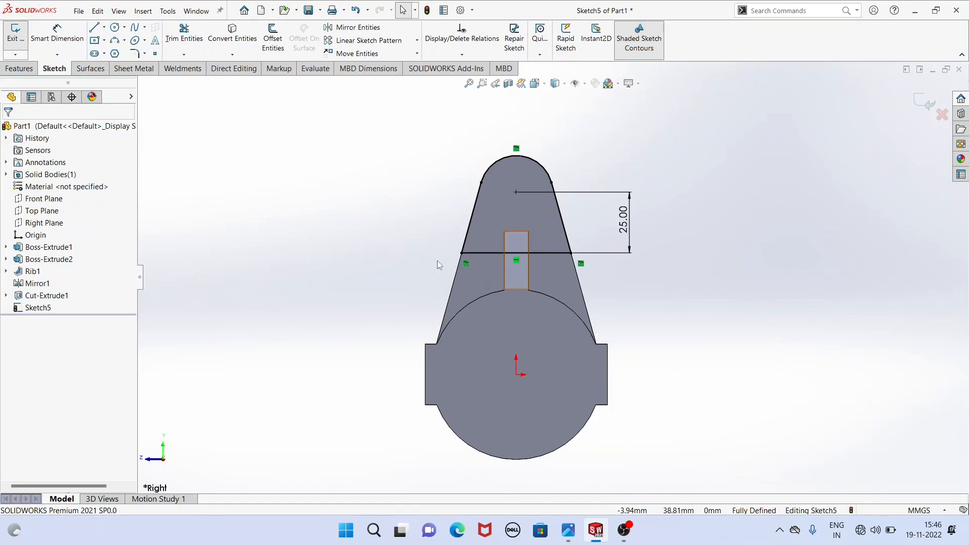
Cut the slot between the lugs by extruding the sketch profile as a Mid Plane cut 24 mm deep.
middle_click_drag(713, 281, 336, 200)
middle_click_drag(253, 184, 407, 190)
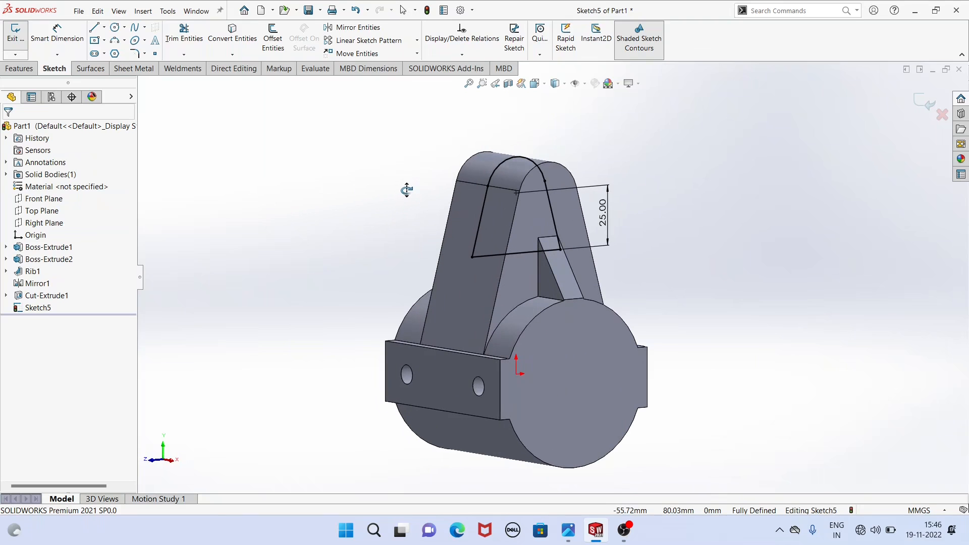
left_click(15, 72)
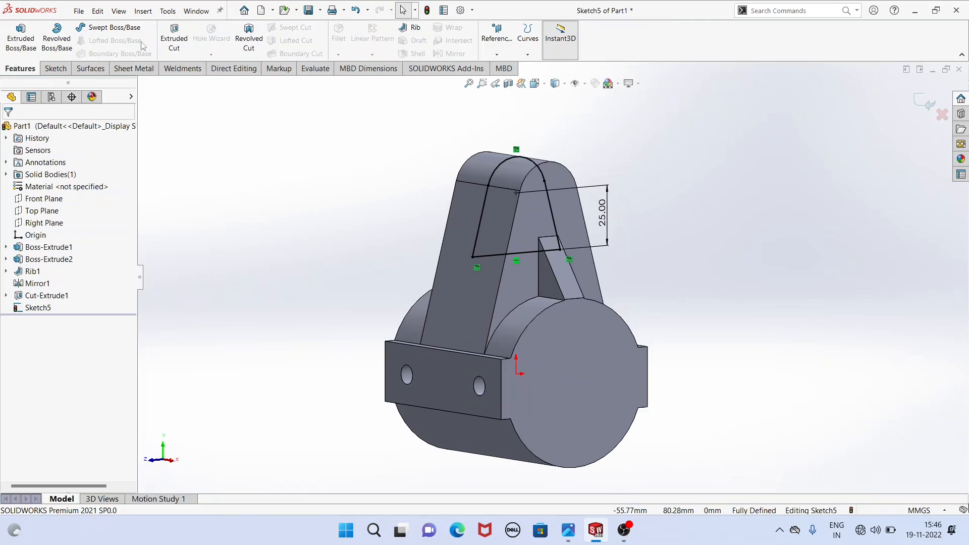
left_click(170, 34)
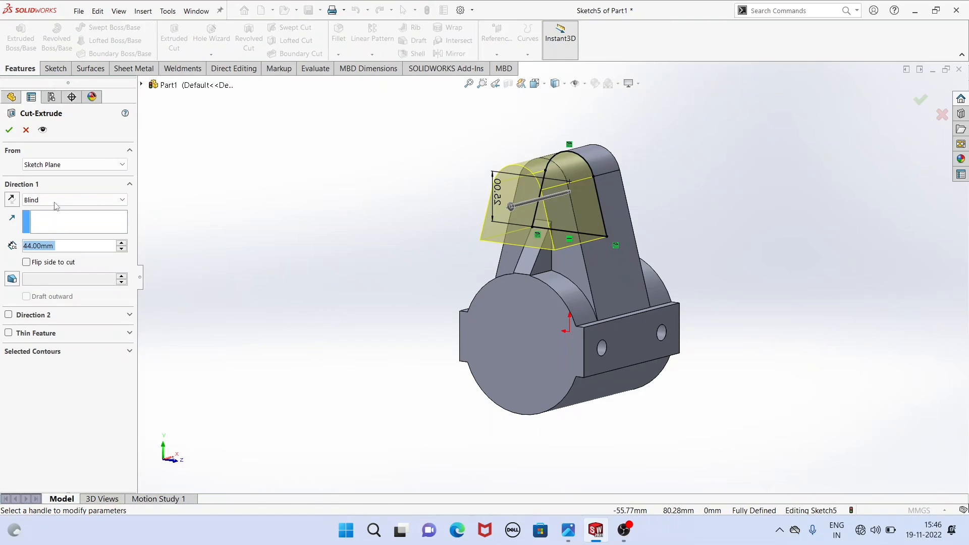
left_click(56, 202)
left_click(53, 277)
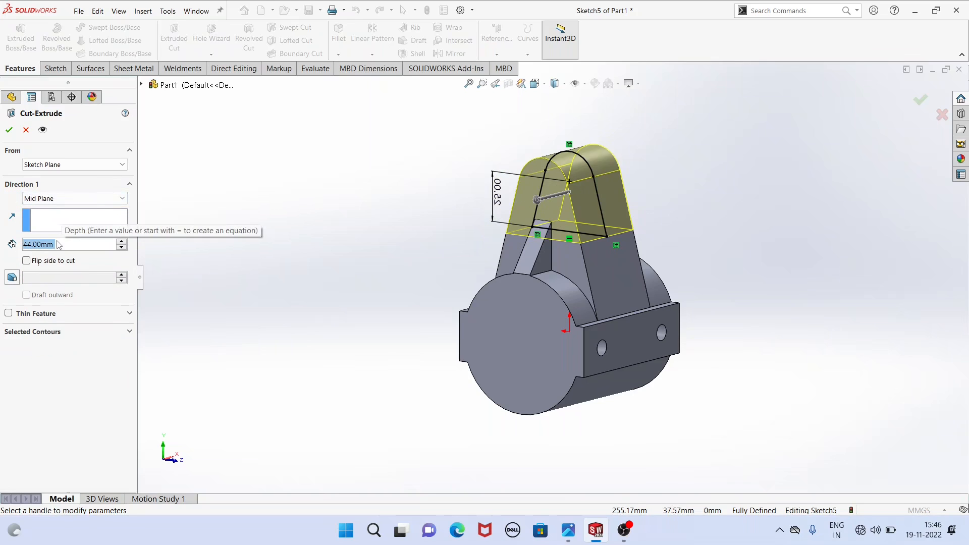
type("24")
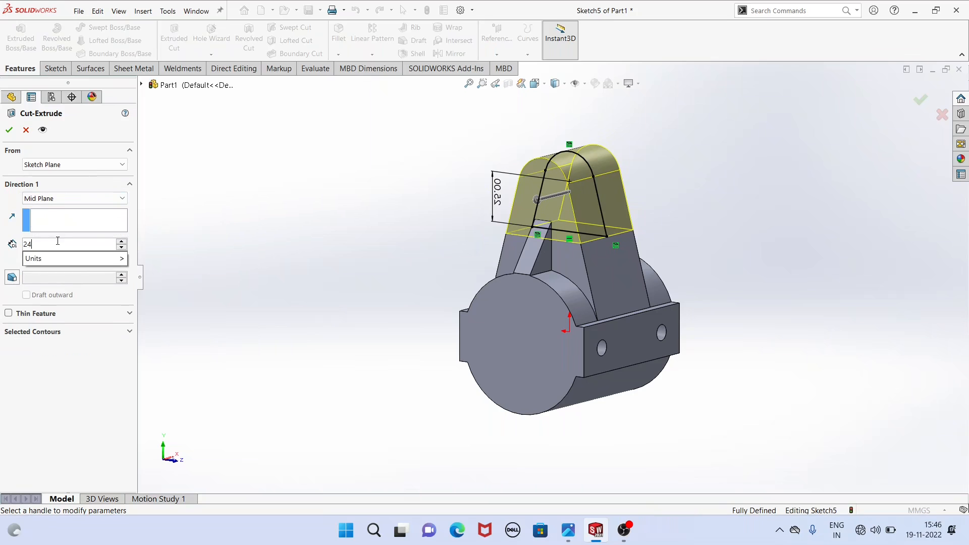
key("Return")
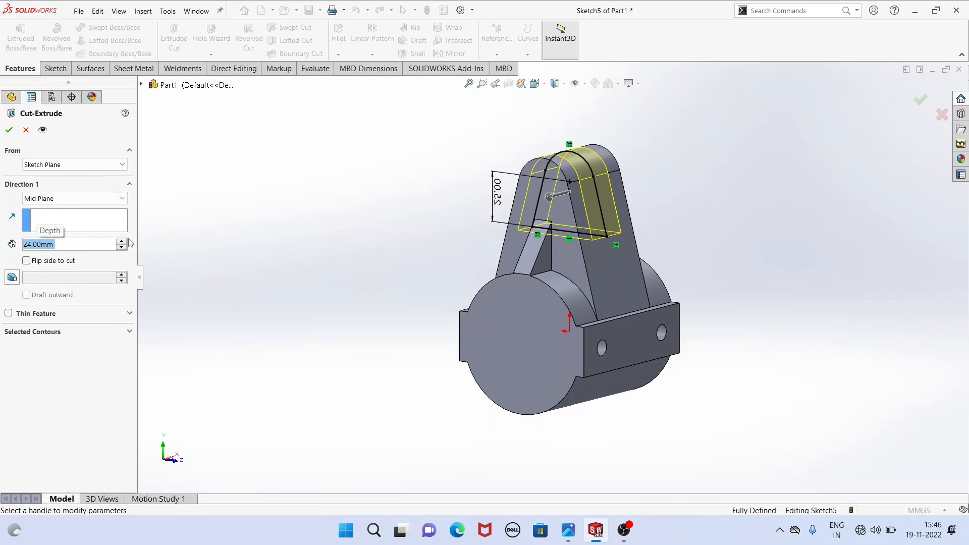
middle_click_drag(427, 190, 398, 199)
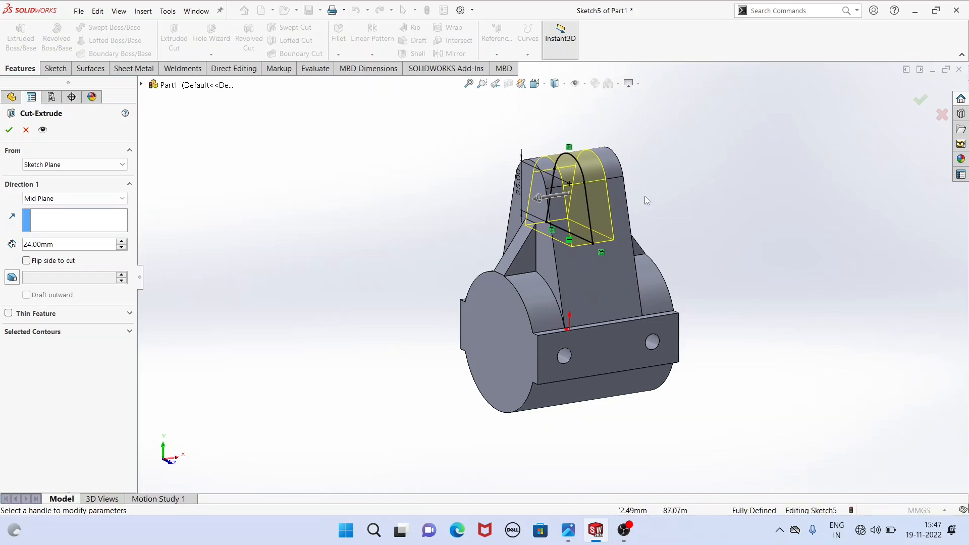
left_click(13, 135)
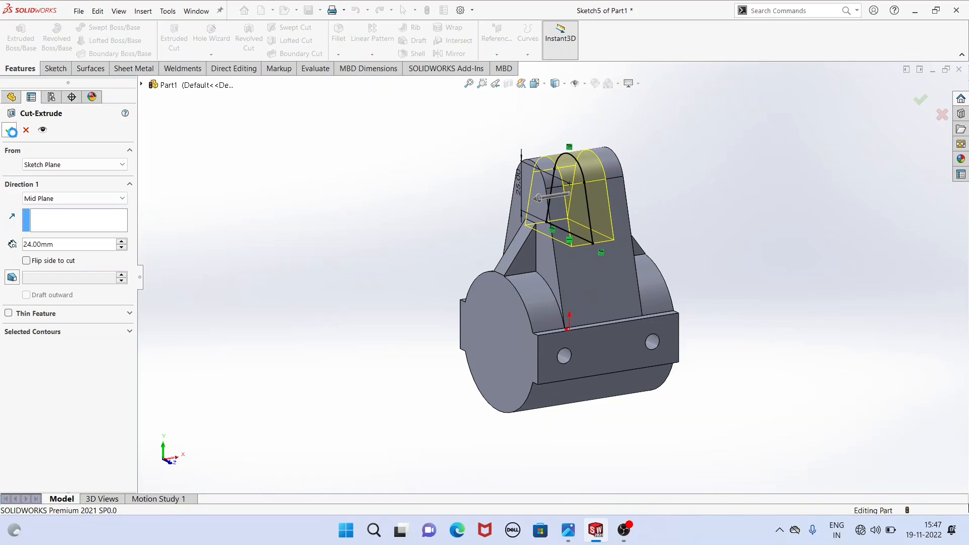
left_click(358, 151)
middle_click_drag(359, 151, 398, 150)
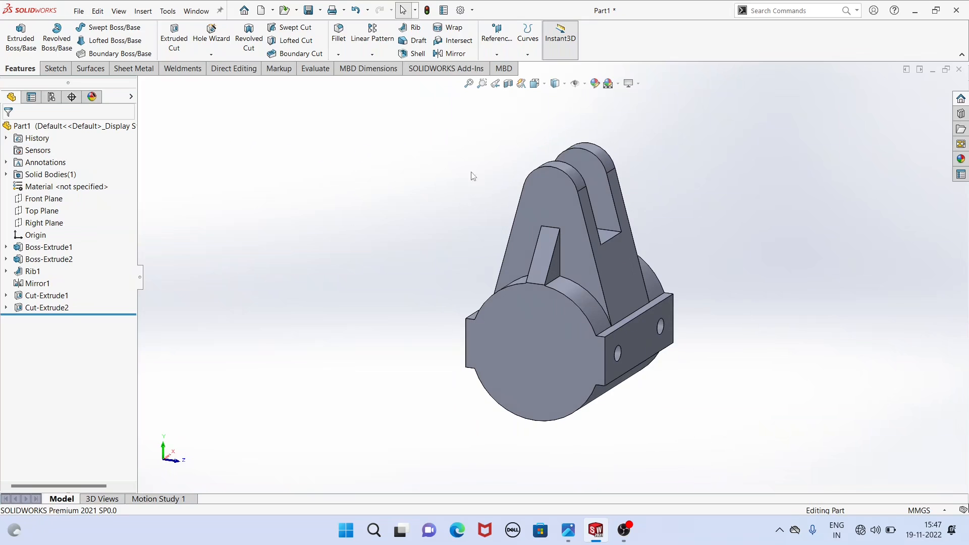
Start a sketch on the lug's outer face and draw a circle about 11.8 mm in diameter near the rounded top, above the rib.
left_click(557, 193)
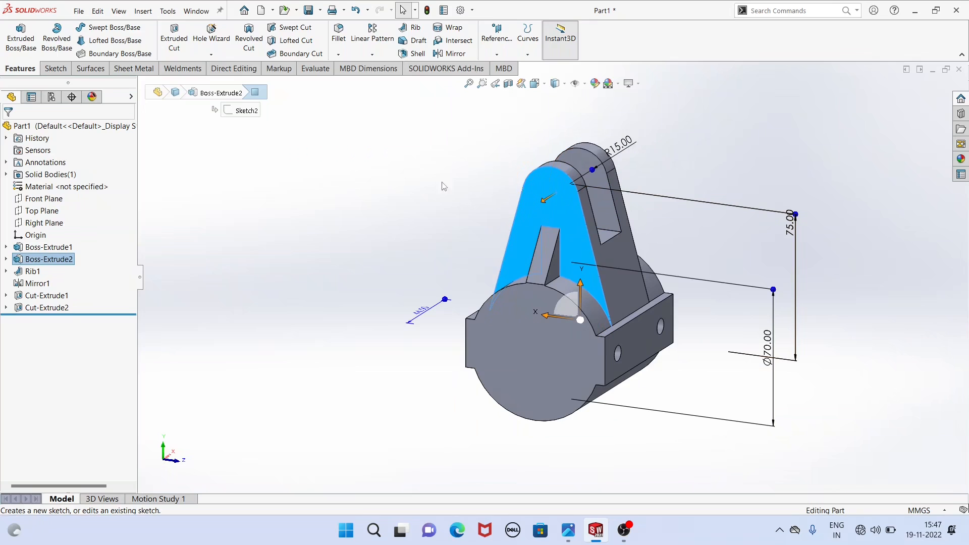
left_click(465, 184)
left_click(544, 200)
left_click(590, 169)
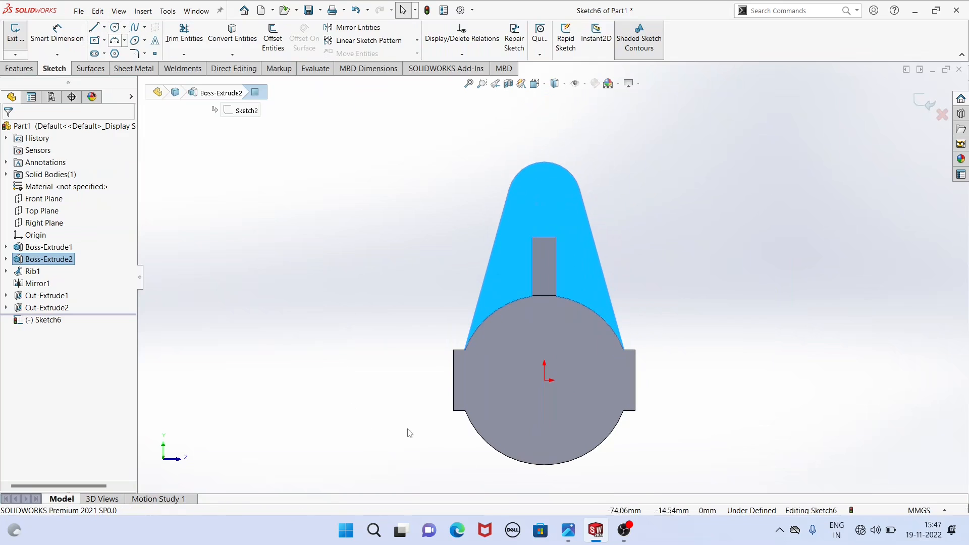
left_click(568, 529)
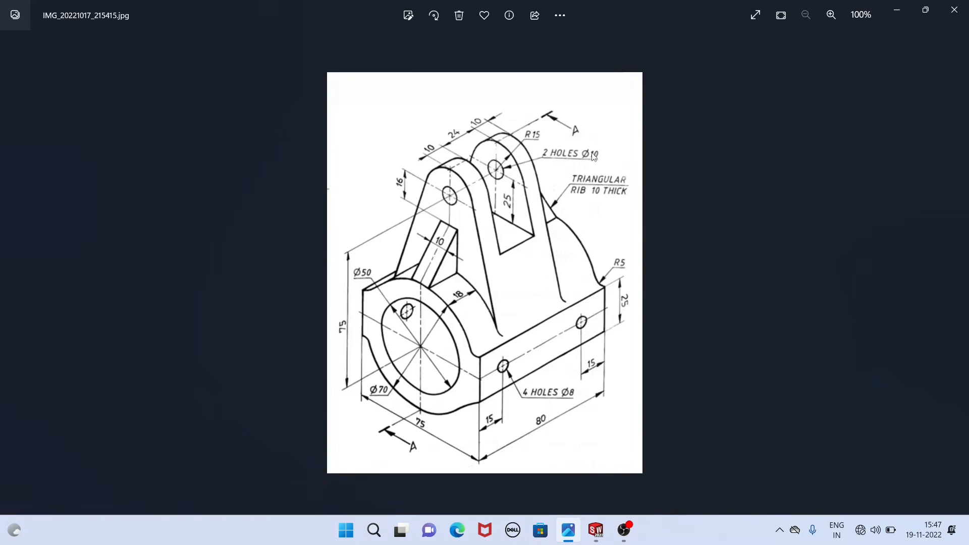
left_click(595, 530)
left_click(115, 27)
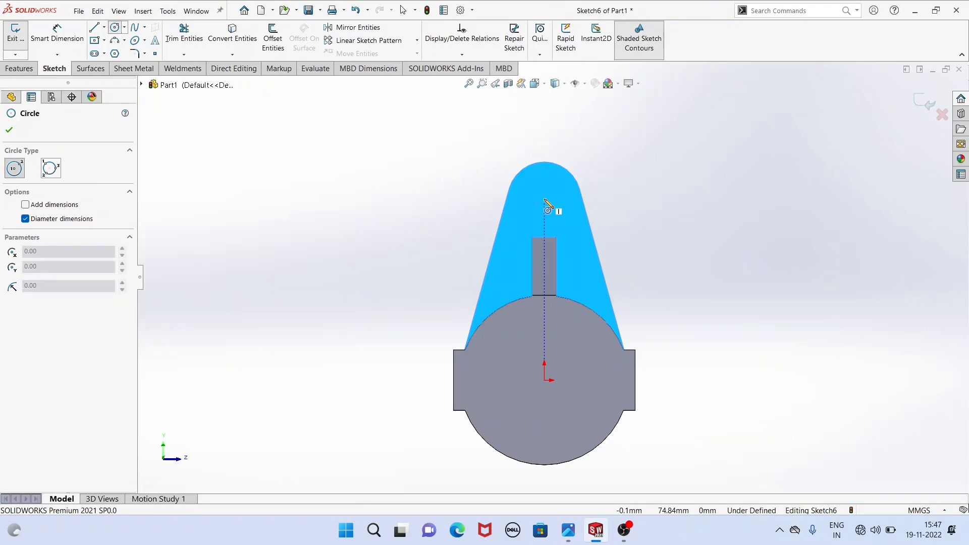
left_click(544, 200)
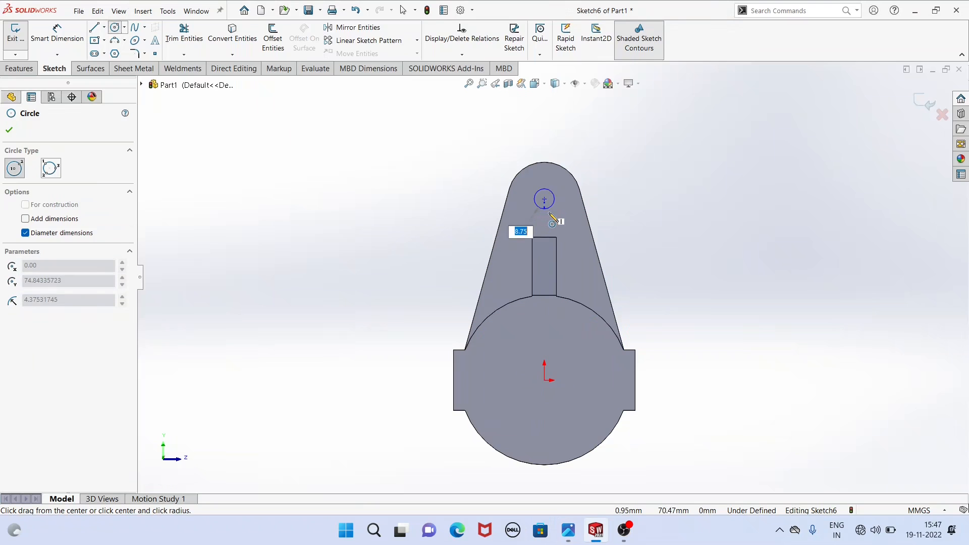
left_click(552, 221)
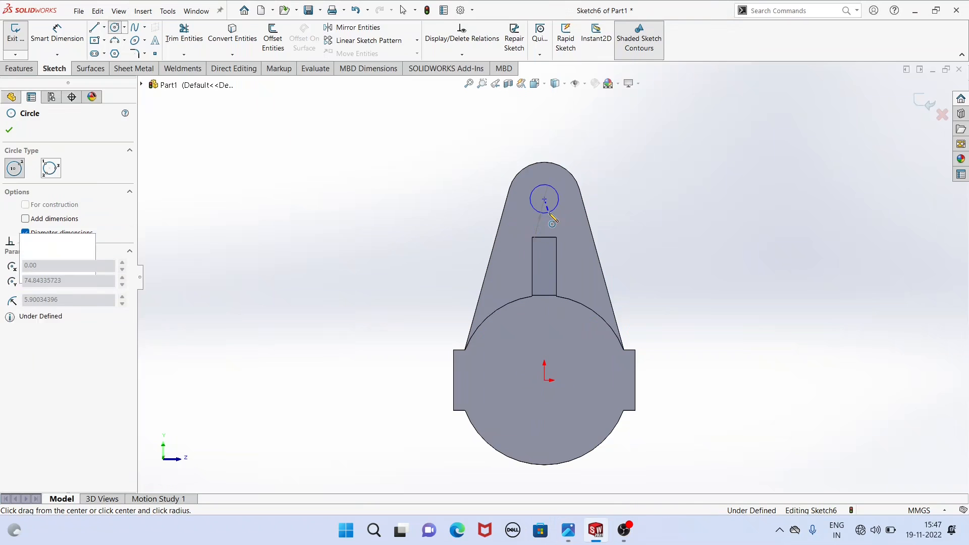
Dimension the lug circle's diameter as 10 mm.
right_click(346, 147)
left_click(369, 114)
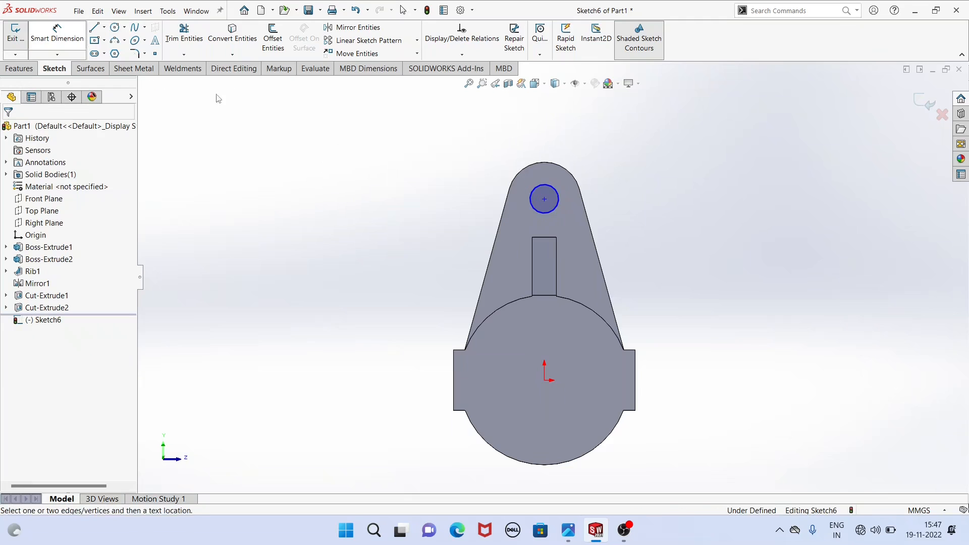
left_click(494, 205)
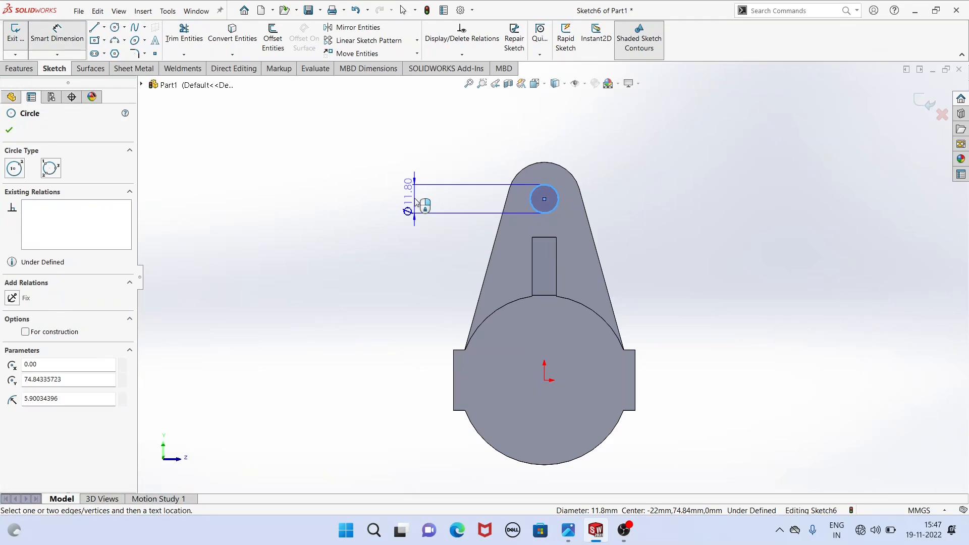
left_click(416, 202)
type("10")
key("Return")
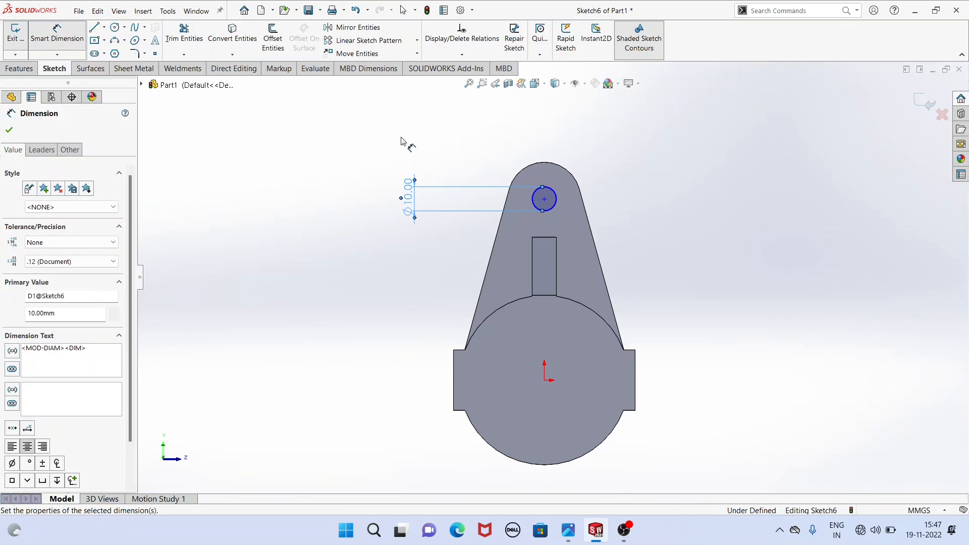
right_click(402, 142)
left_click(428, 159)
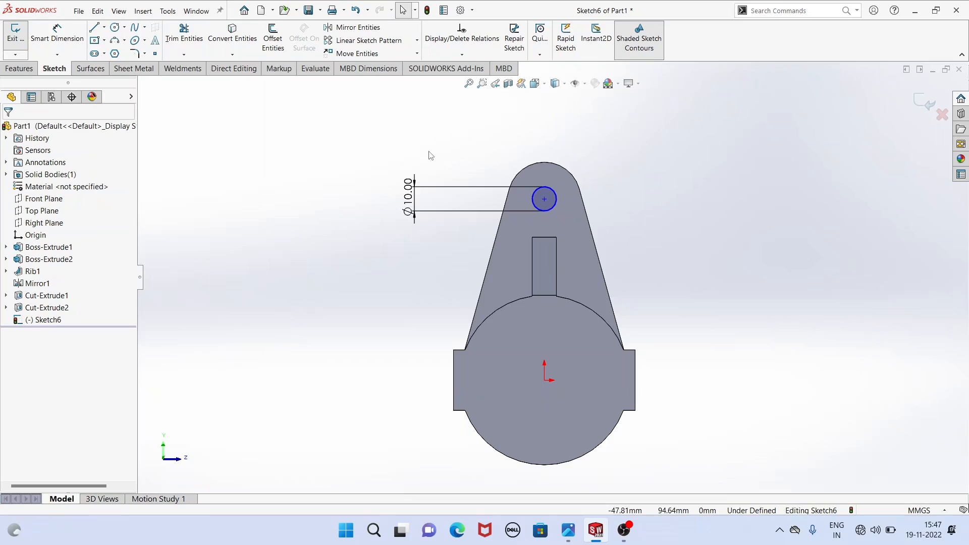
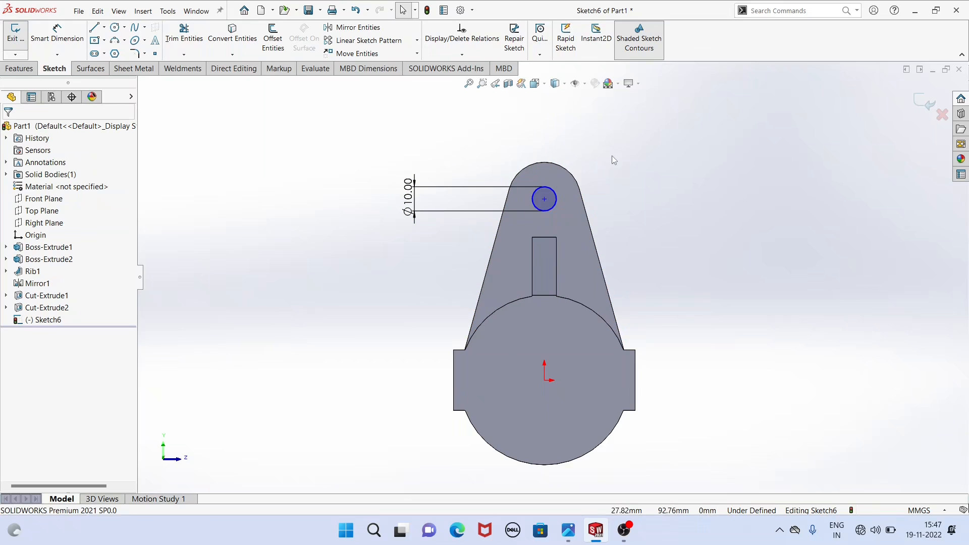
Make the 10 mm circle concentric with the lug's rounded top edge.
left_click(568, 169)
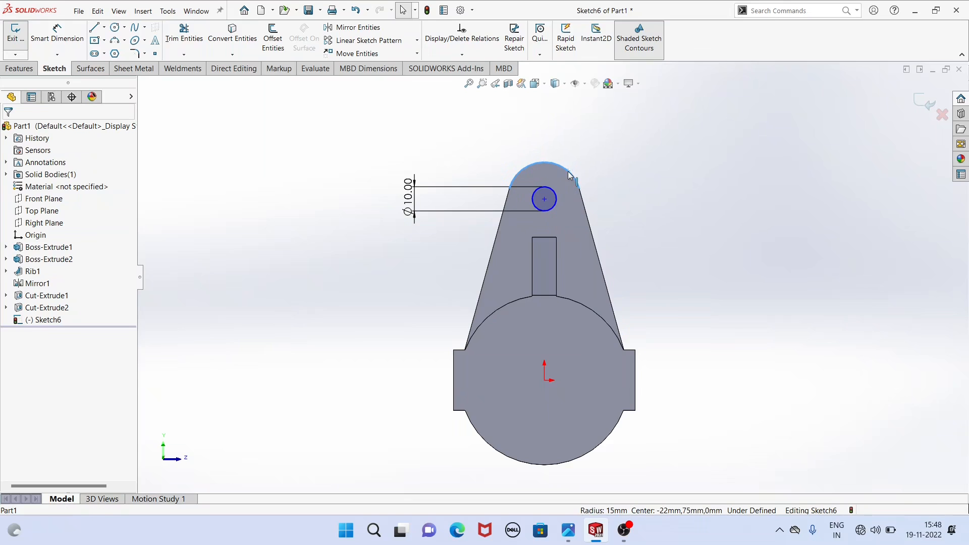
left_click(553, 207, "ctrl")
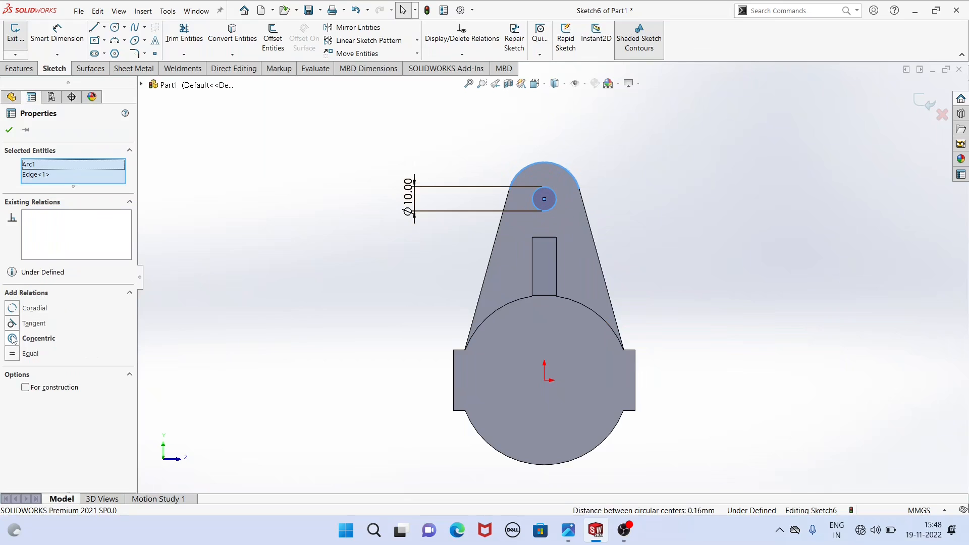
left_click(13, 339)
left_click(9, 130)
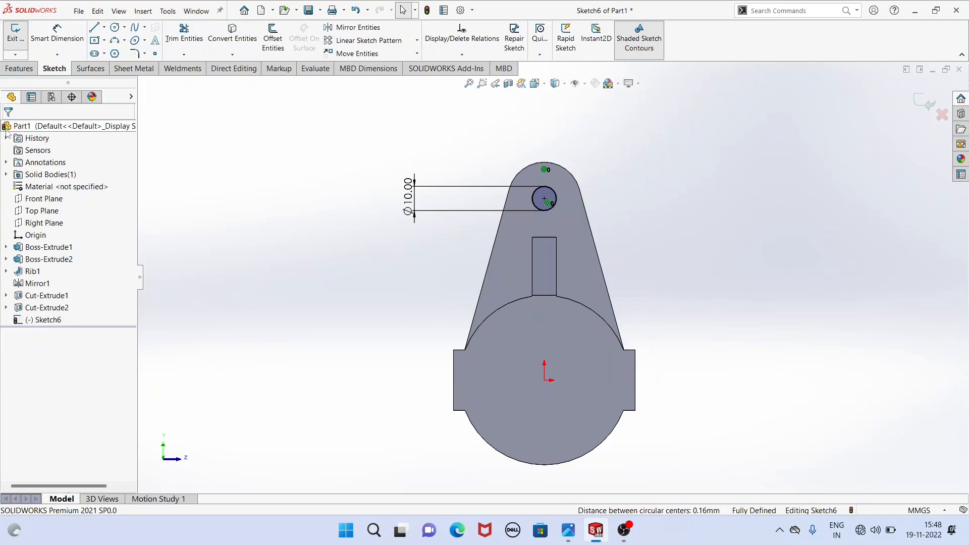
Cut the 10 mm circle Through All so the hole passes through both lugs.
mouse_move(653, 231)
middle_mouse_down()
mouse_move(616, 242)
mouse_move(509, 226)
middle_mouse_up()
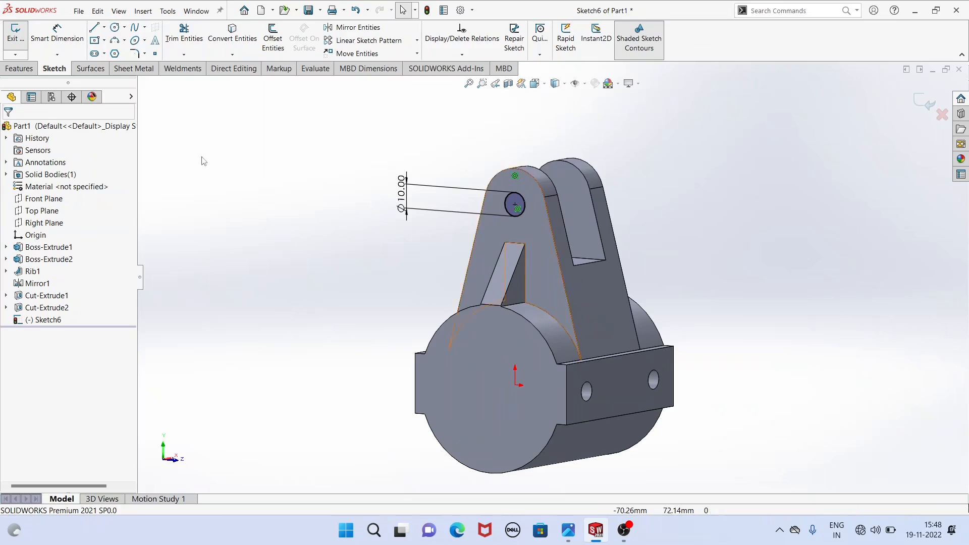
left_click(22, 70)
left_click(172, 36)
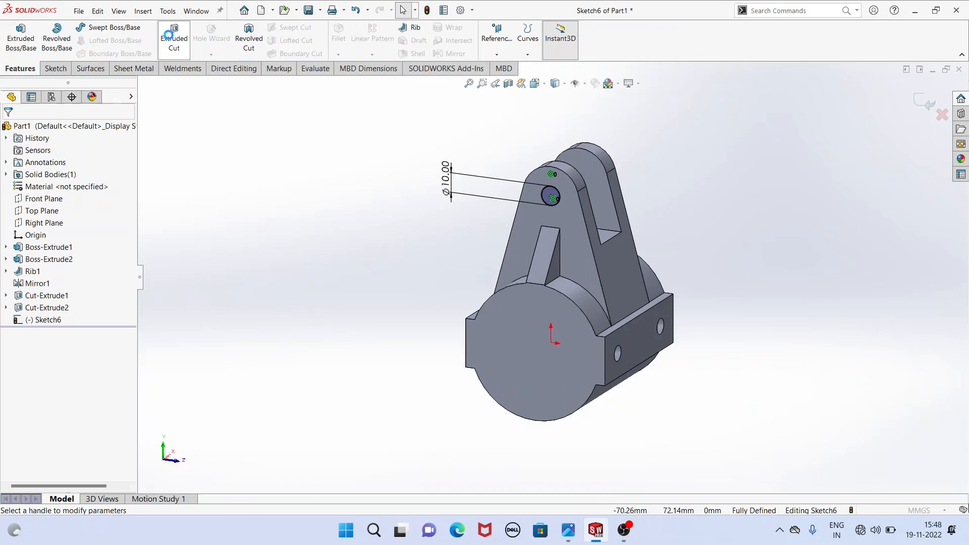
left_click(50, 200)
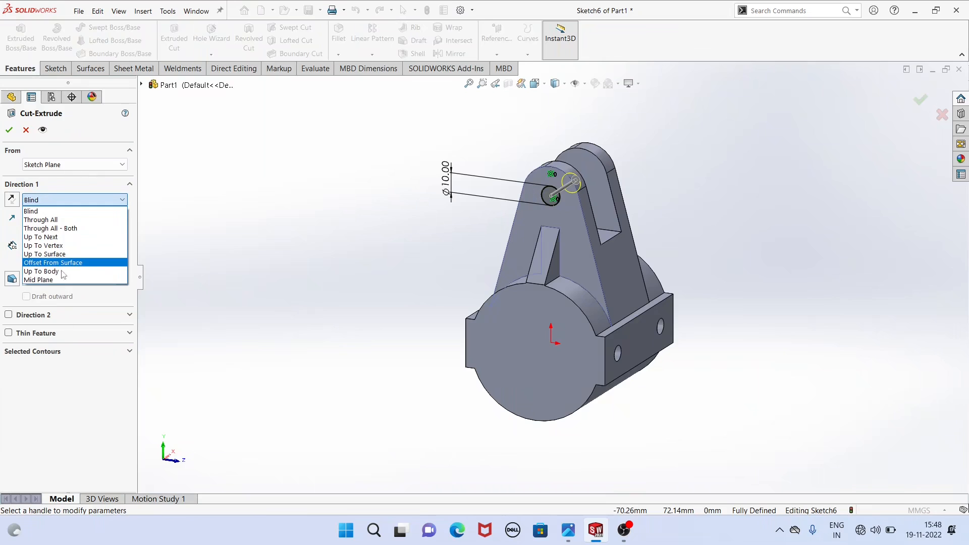
left_click(64, 221)
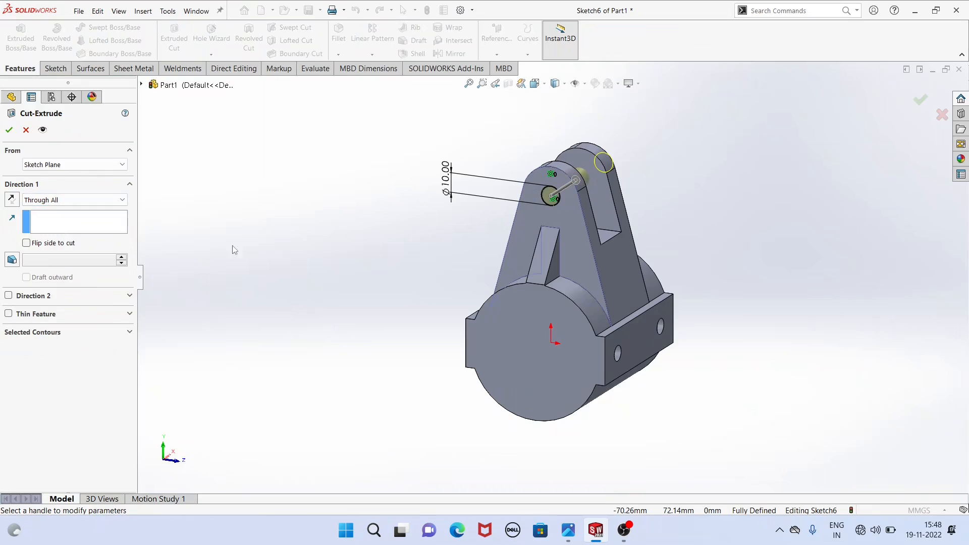
mouse_move(351, 267)
middle_mouse_down()
mouse_move(265, 268)
mouse_move(202, 252)
middle_mouse_up()
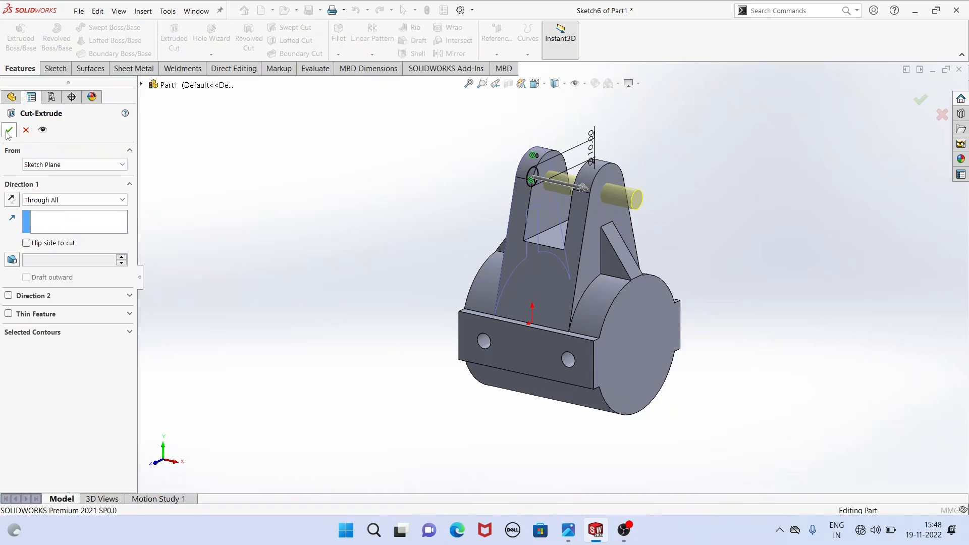
left_click(379, 192)
middle_click_drag(379, 192, 503, 189)
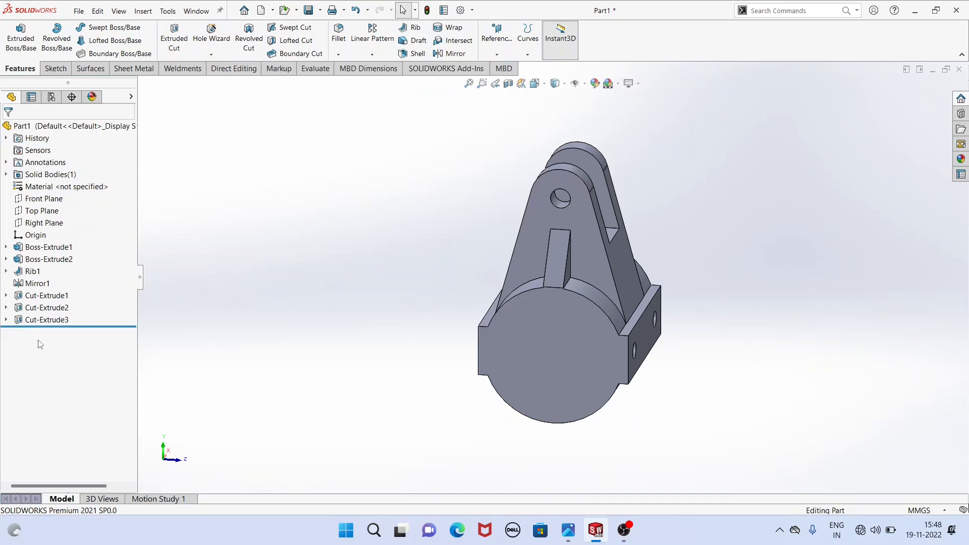
Reopen the lug hole's cut sketch and draw a circle about 54.4 mm in diameter centered on the origin.
left_click(6, 320)
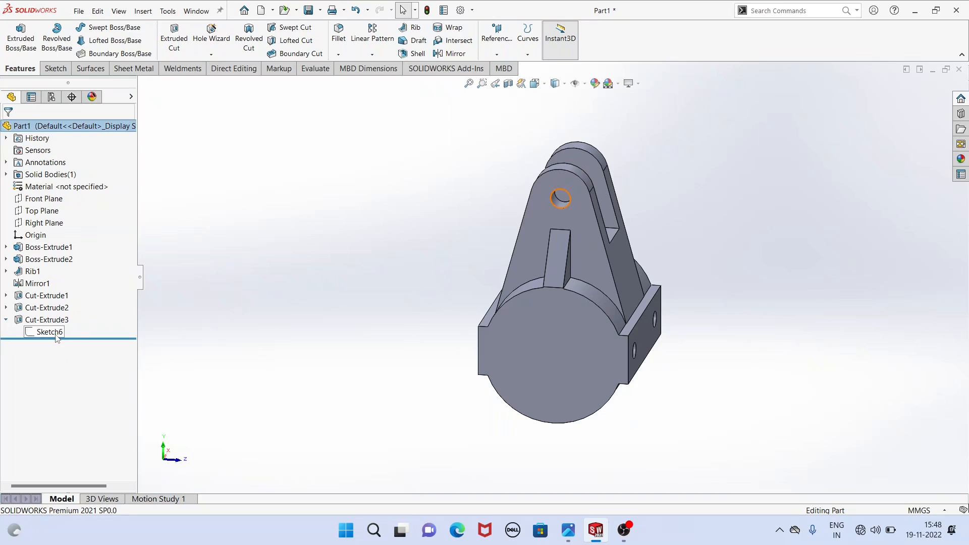
left_click(57, 334)
left_click(64, 307)
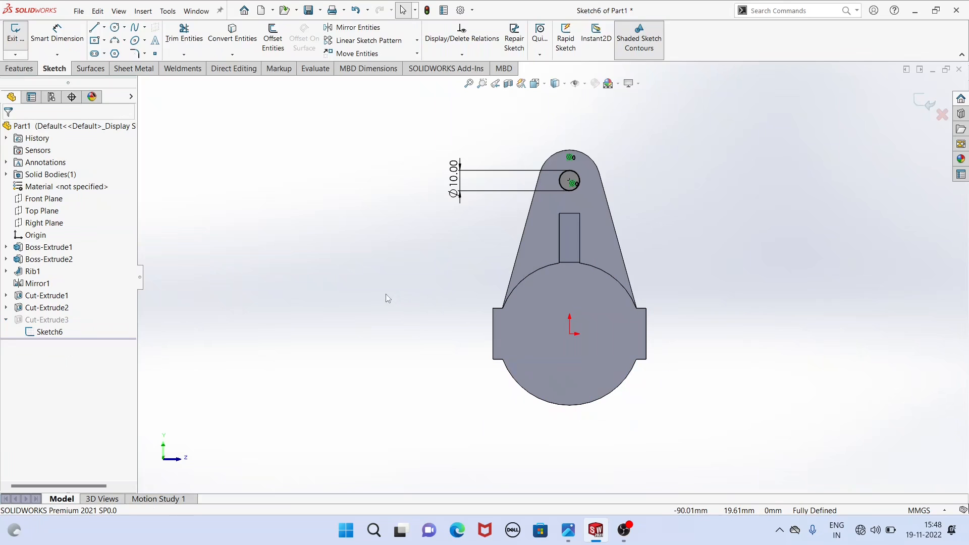
left_click(115, 26)
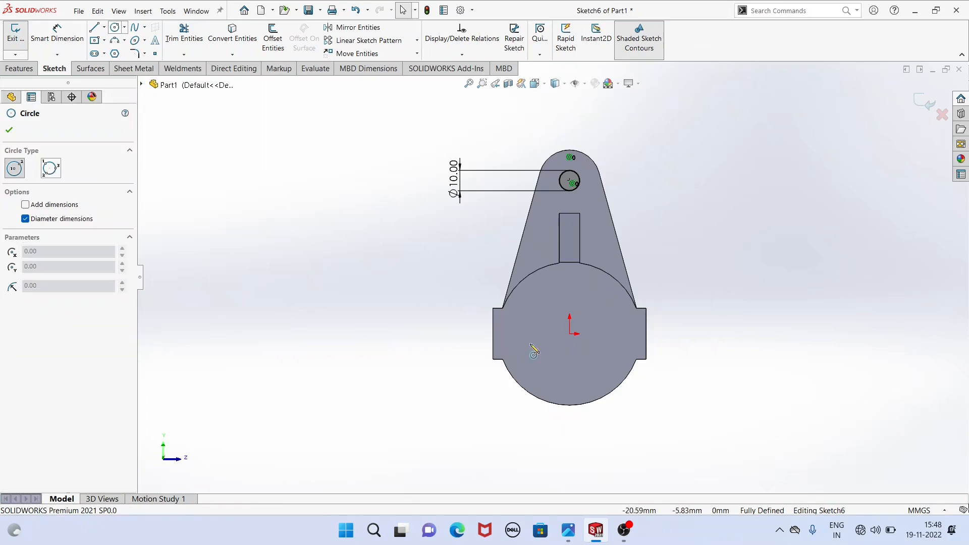
left_click(571, 334)
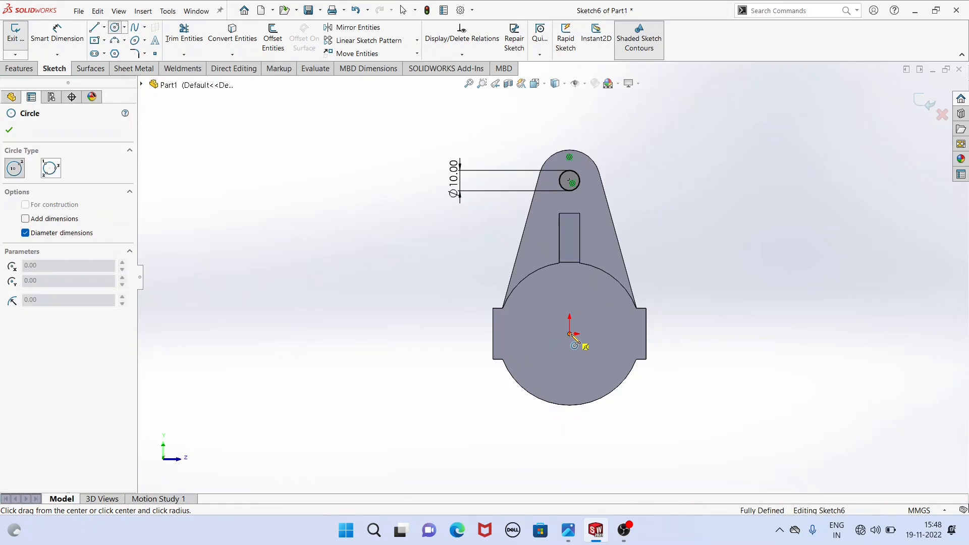
left_click(602, 384)
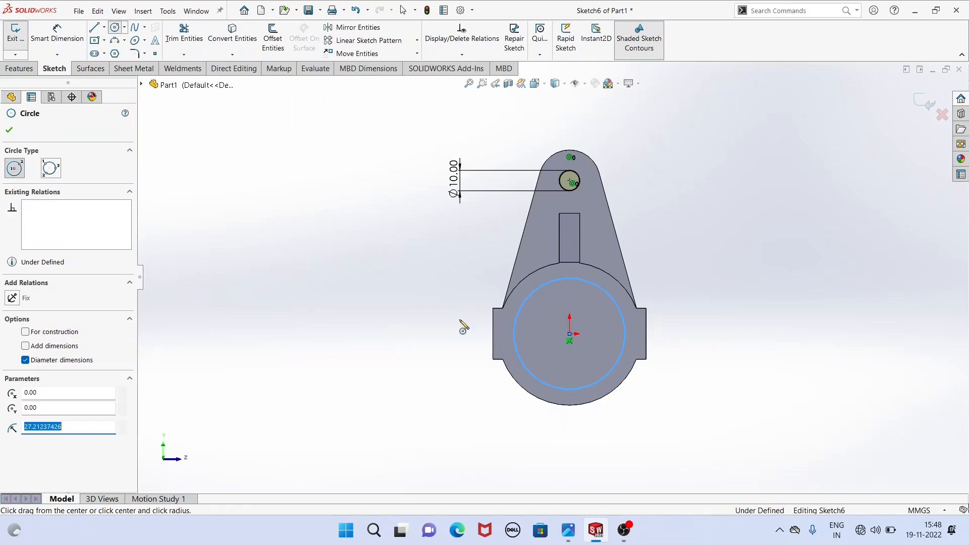
Dimension the origin-centered circle's diameter as 50 mm and exit the cut sketch.
left_click(64, 47)
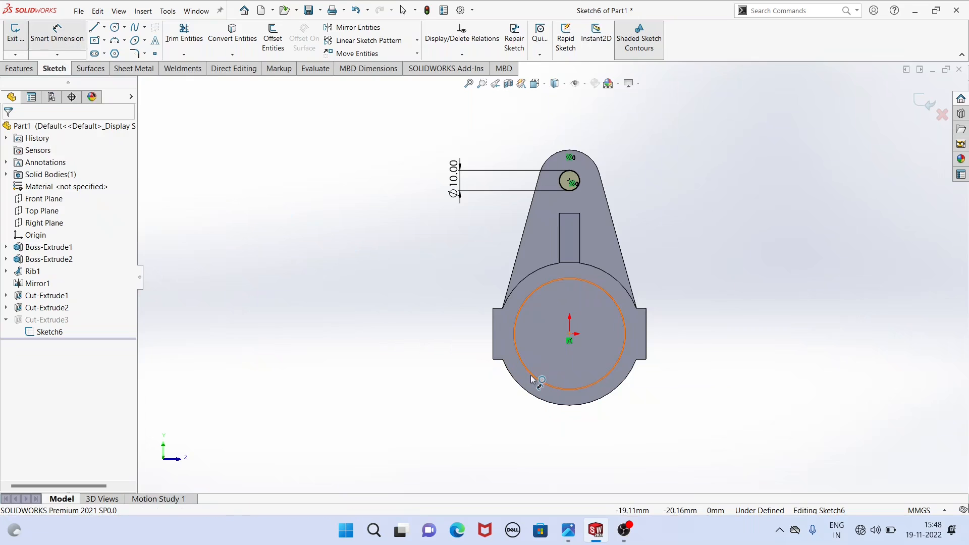
left_click(304, 323)
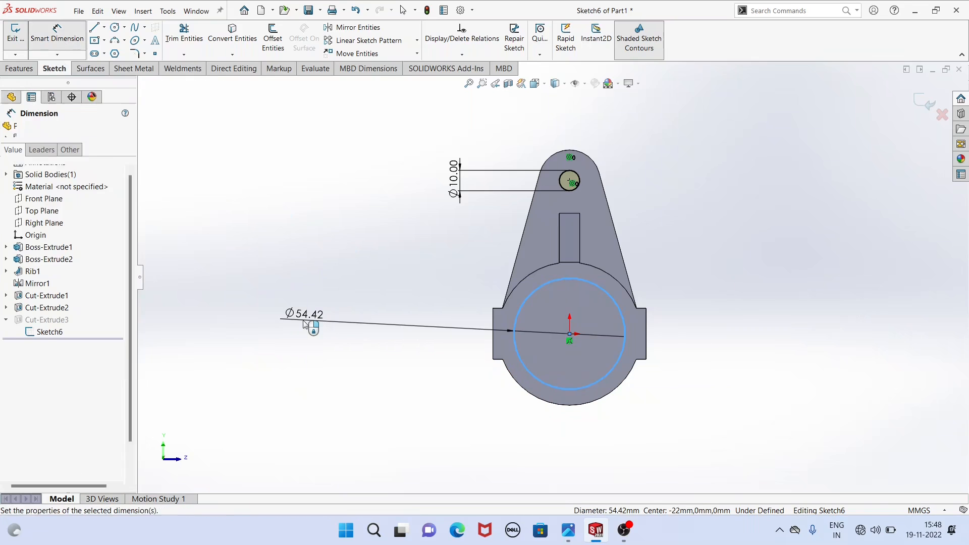
key("Return")
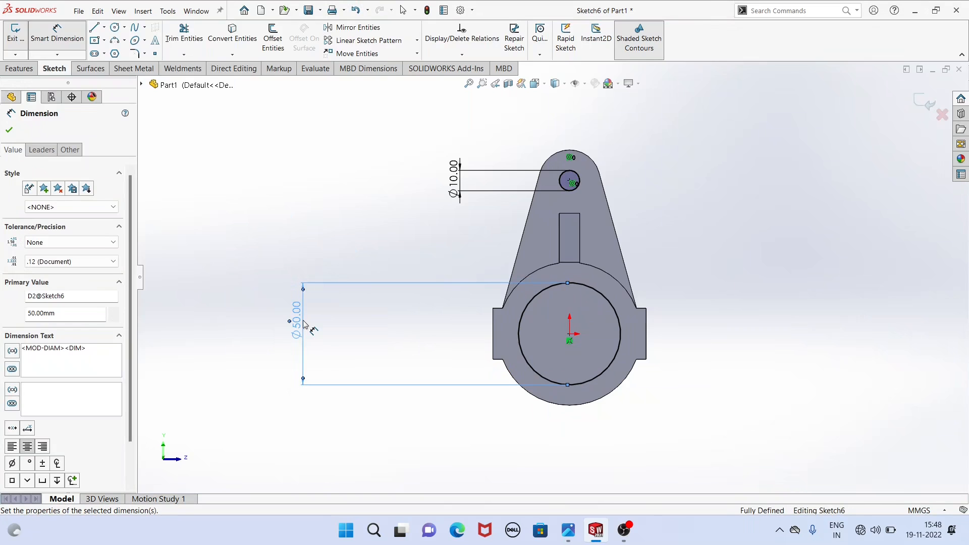
left_click(11, 70)
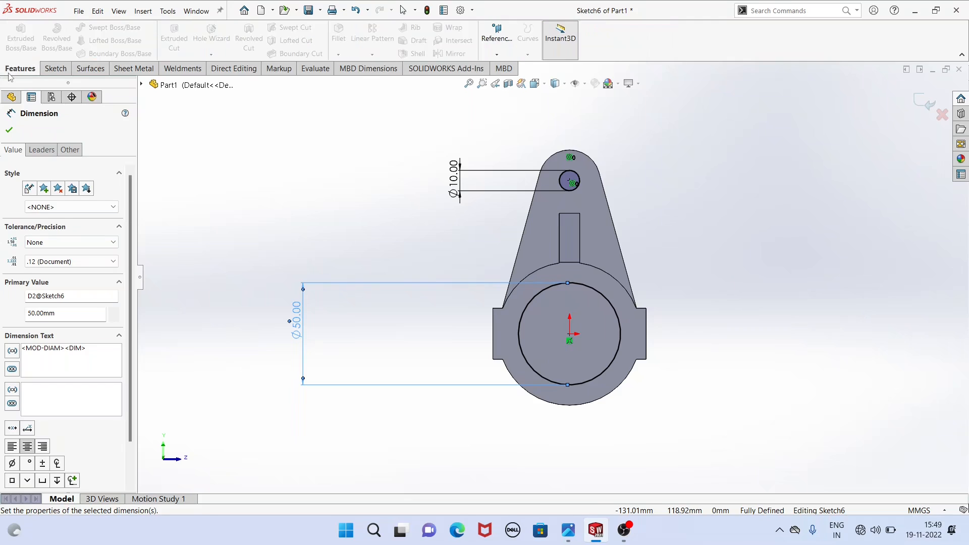
left_click(8, 134)
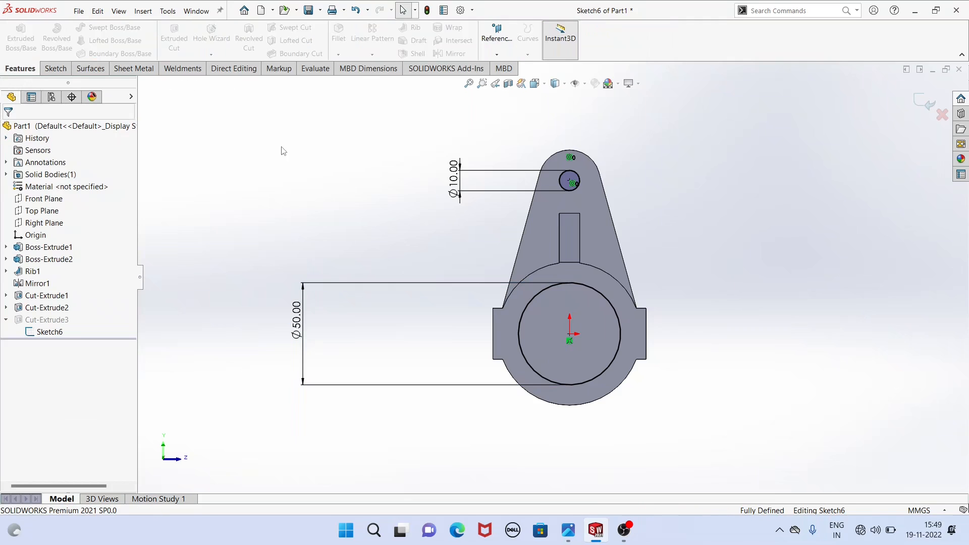
left_click(52, 70)
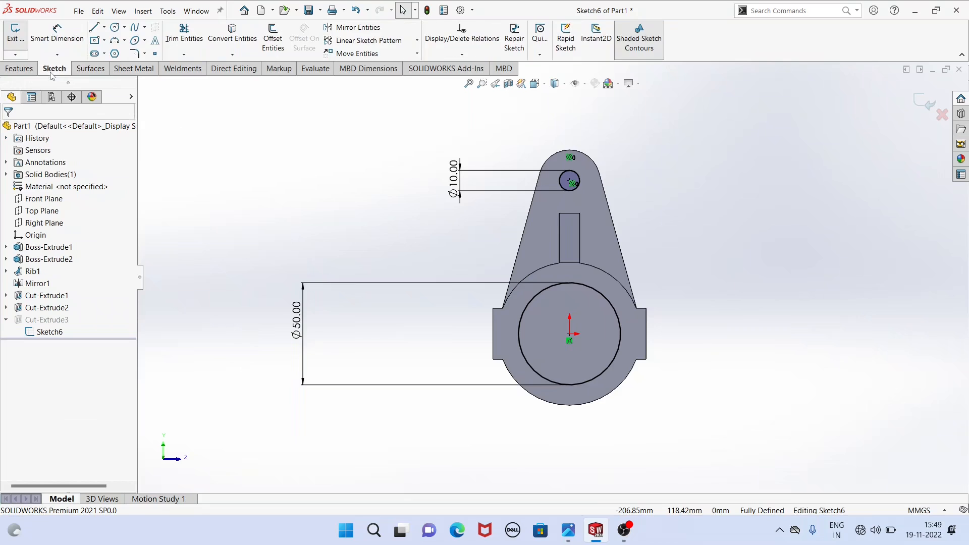
left_click(925, 107)
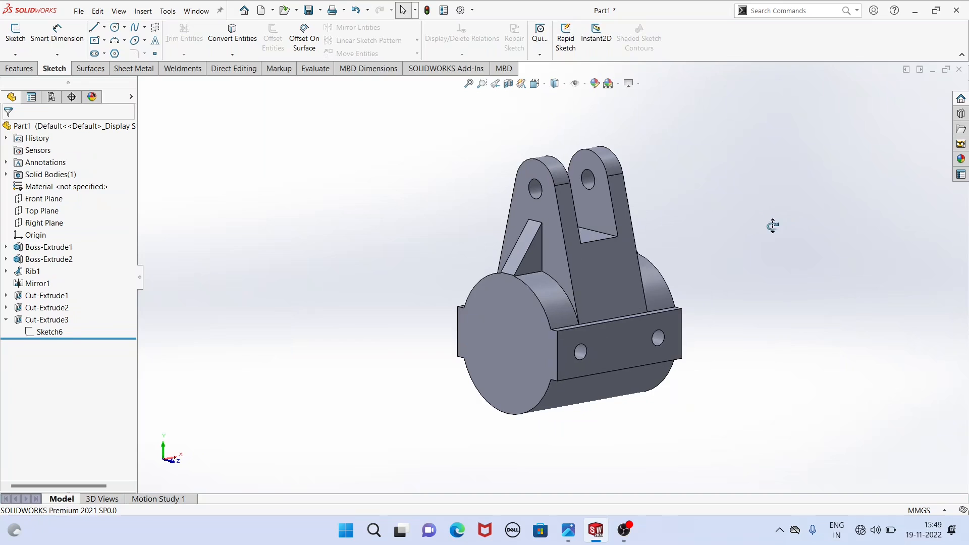
Edit the lug hole's cut feature to Through All - Both so the 50 mm bore passes through the whole cylindrical base.
left_click(44, 320)
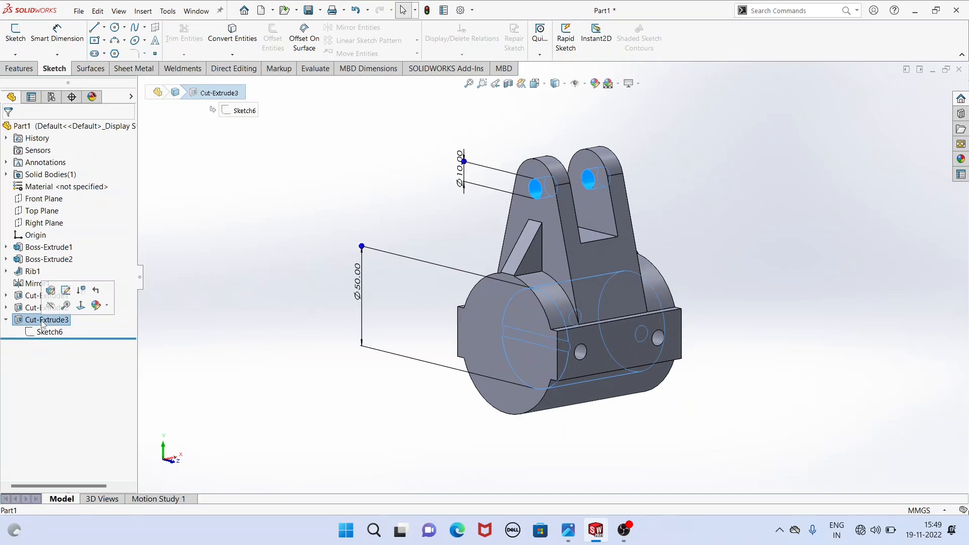
left_click(51, 292)
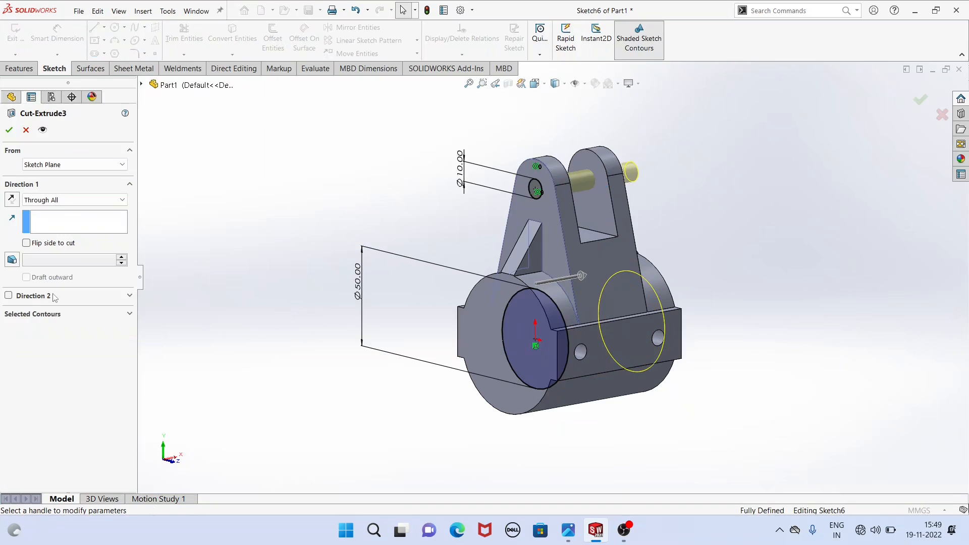
left_click(67, 201)
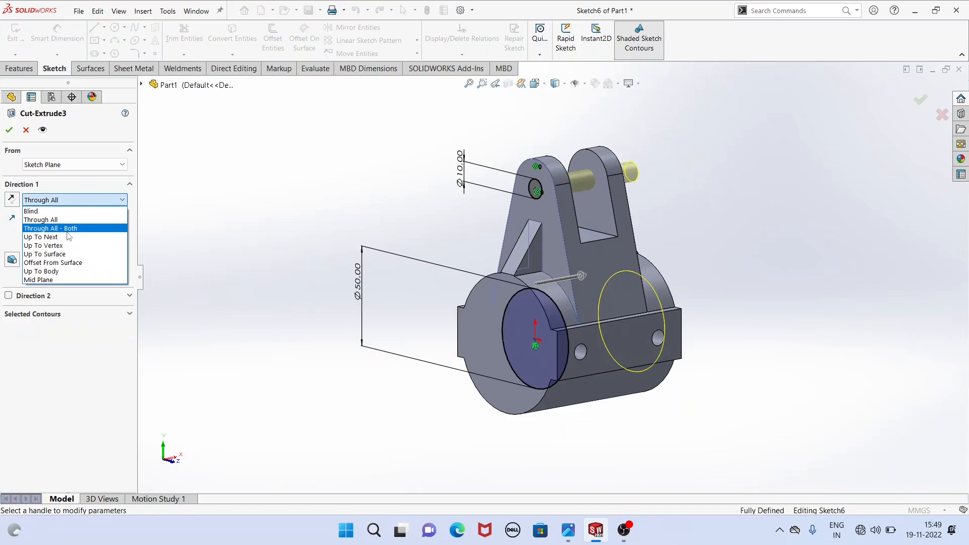
left_click(68, 230)
middle_click_drag(413, 433, 361, 423)
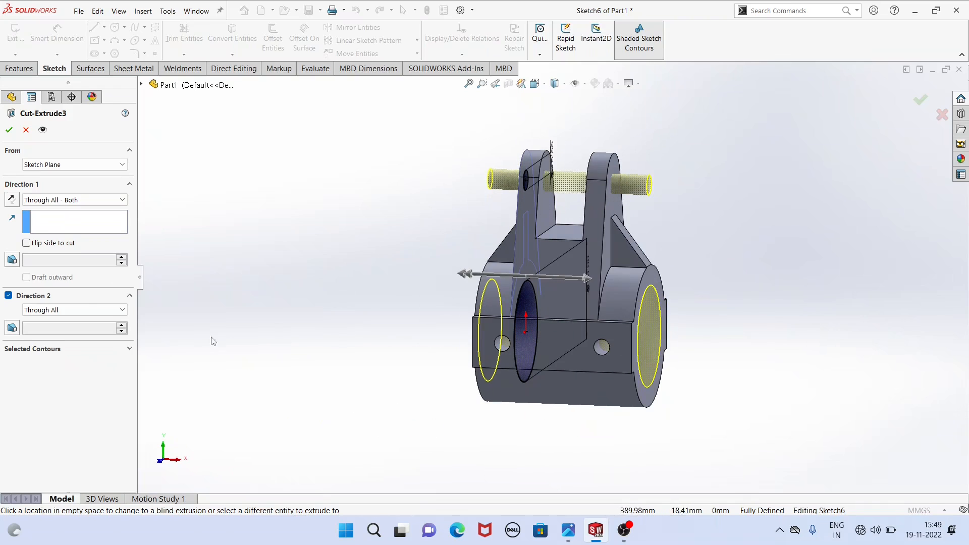
left_click(9, 129)
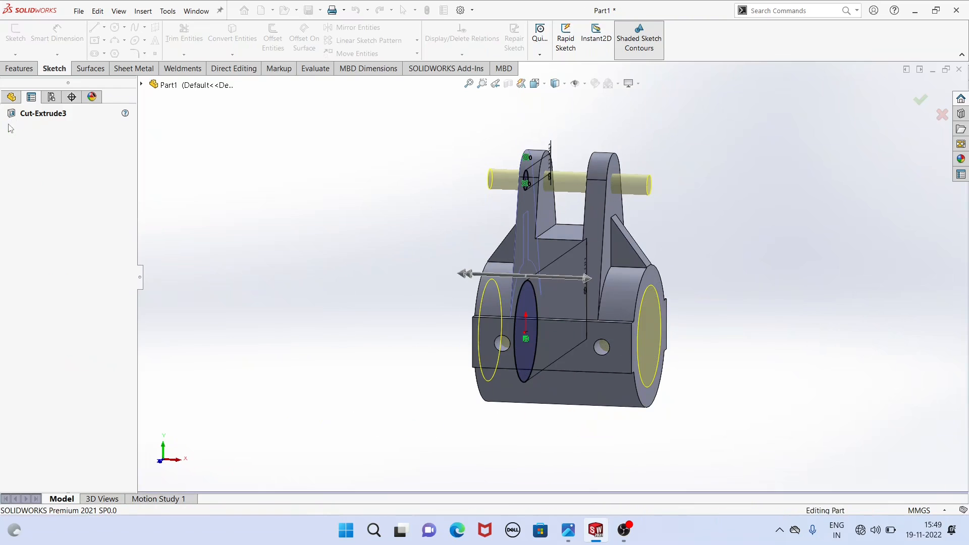
left_click(425, 231)
middle_click_drag(757, 348, 453, 358)
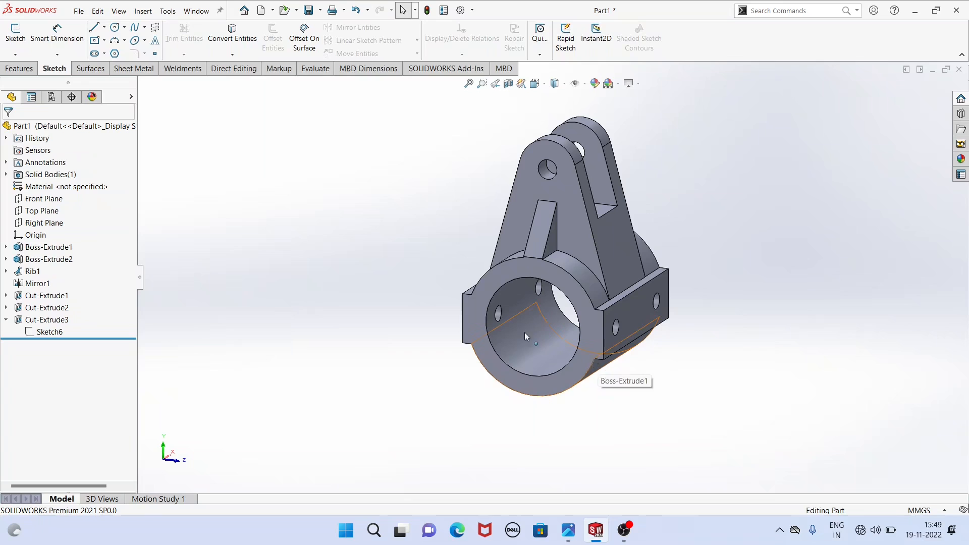
Start a 5 mm symmetric fillet and select the upper edge where one side block meets the cylindrical base, clearing the wrongly picked face.
left_click(17, 69)
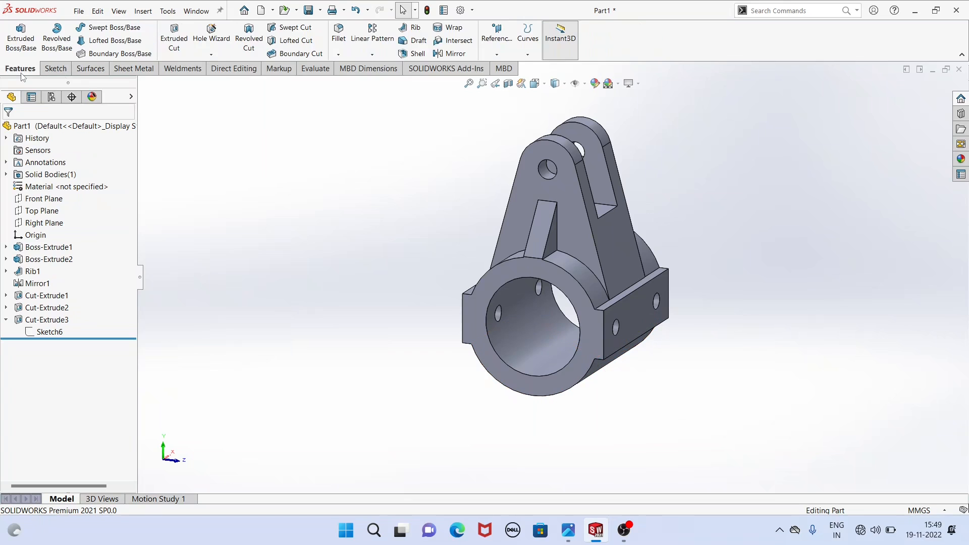
left_click(334, 35)
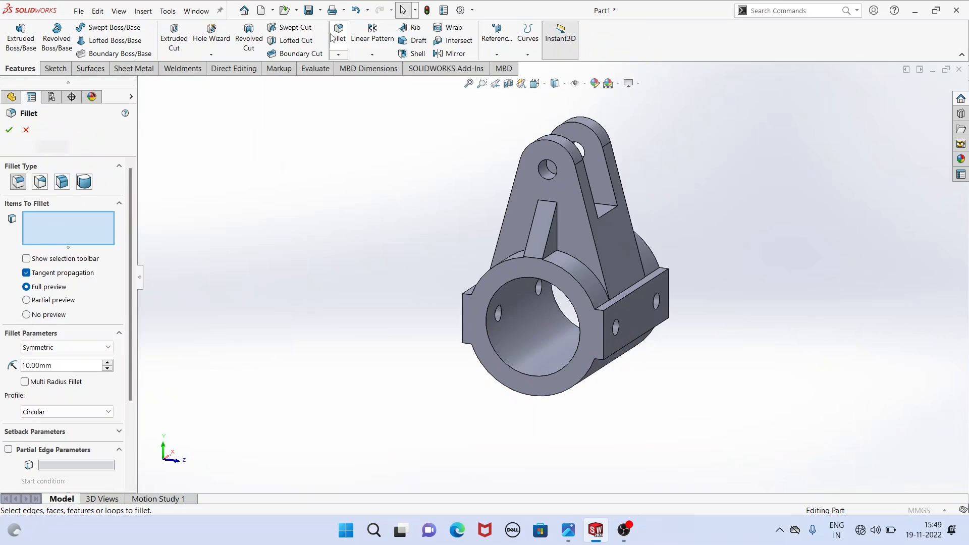
type("5")
key("Return")
left_click(606, 305)
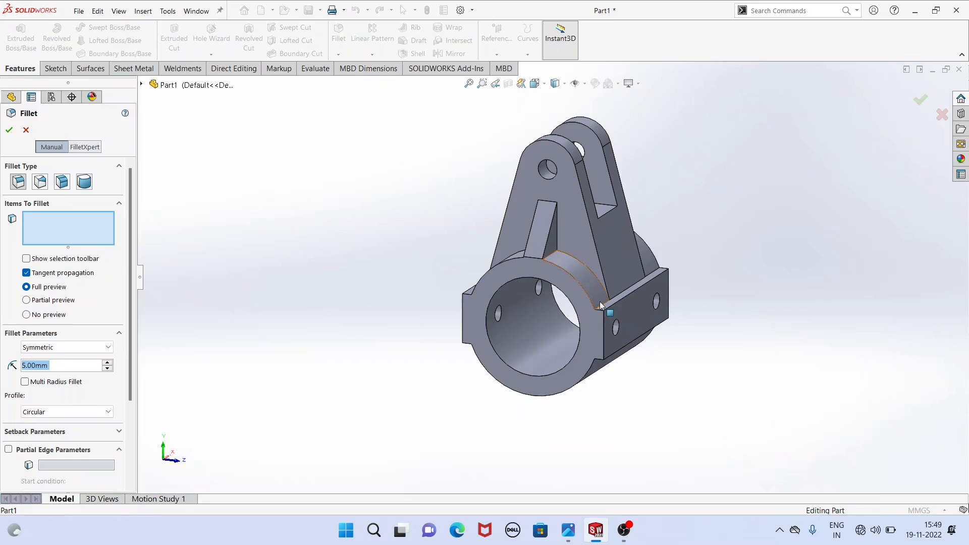
right_click(55, 218)
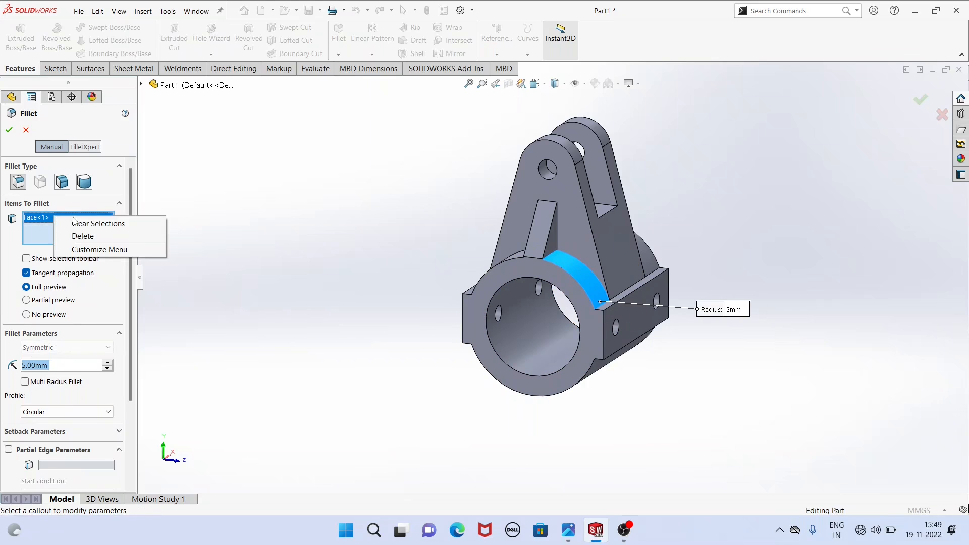
left_click(96, 221)
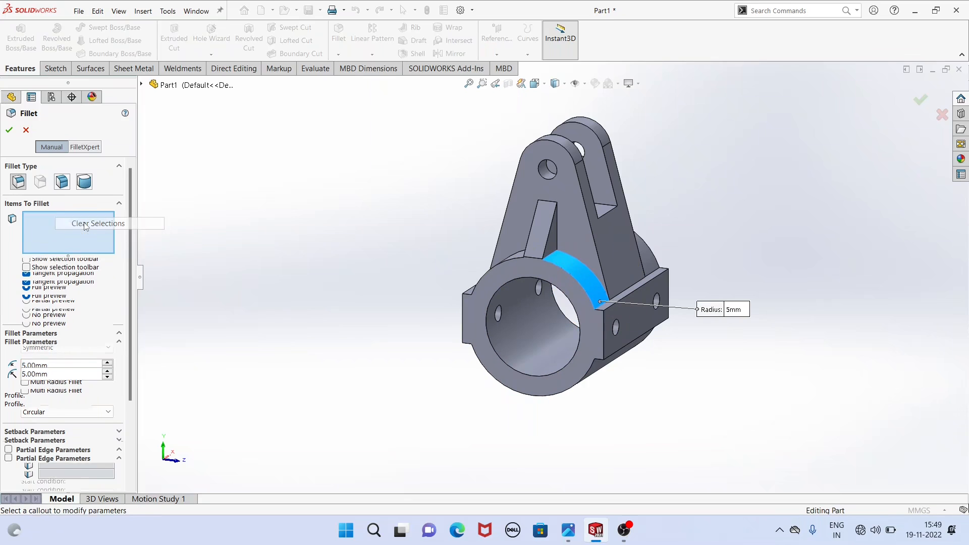
left_click(603, 306)
Add the other three edges between the side blocks and the cylinder to the 5 mm fillet and apply it.
mouse_move(613, 308)
middle_mouse_down()
mouse_move(775, 307)
mouse_move(598, 299)
middle_mouse_up()
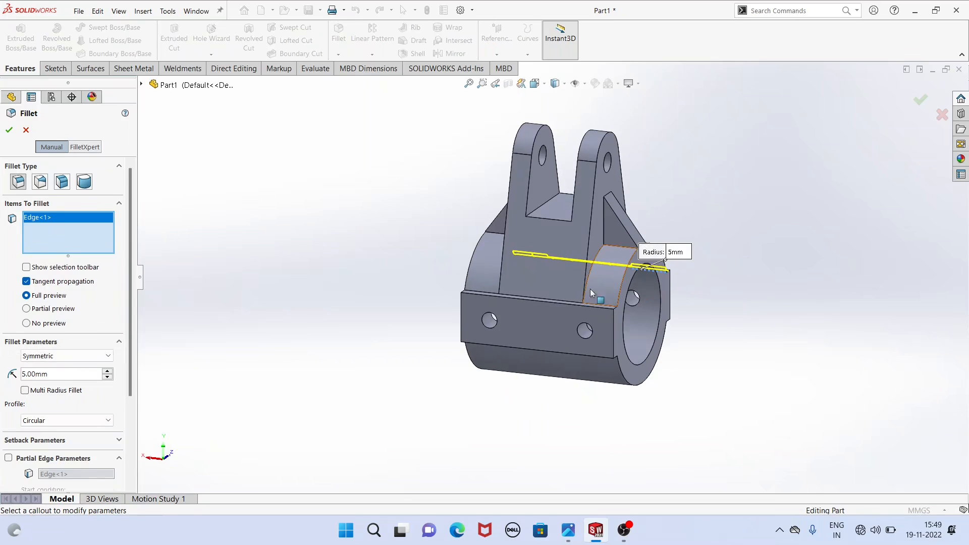
left_click(598, 301)
middle_click_drag(613, 416, 620, 298)
left_click(620, 292)
middle_click_drag(676, 320, 536, 240)
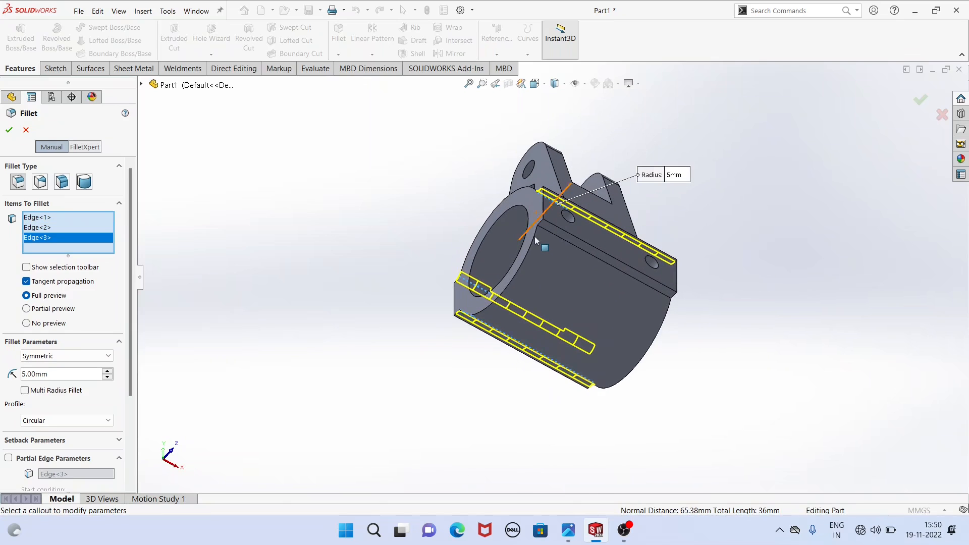
left_click(549, 231)
middle_click_drag(438, 222, 368, 322)
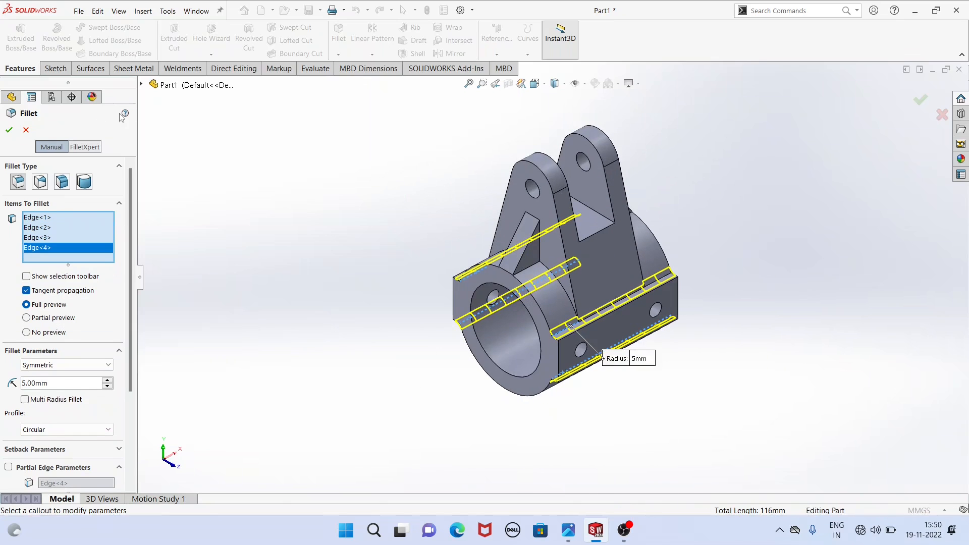
left_click(8, 130)
Apply the unfinished maple wood appearance to the whole part.
middle_click_drag(409, 248, 403, 214)
left_click(961, 159)
left_click(822, 101)
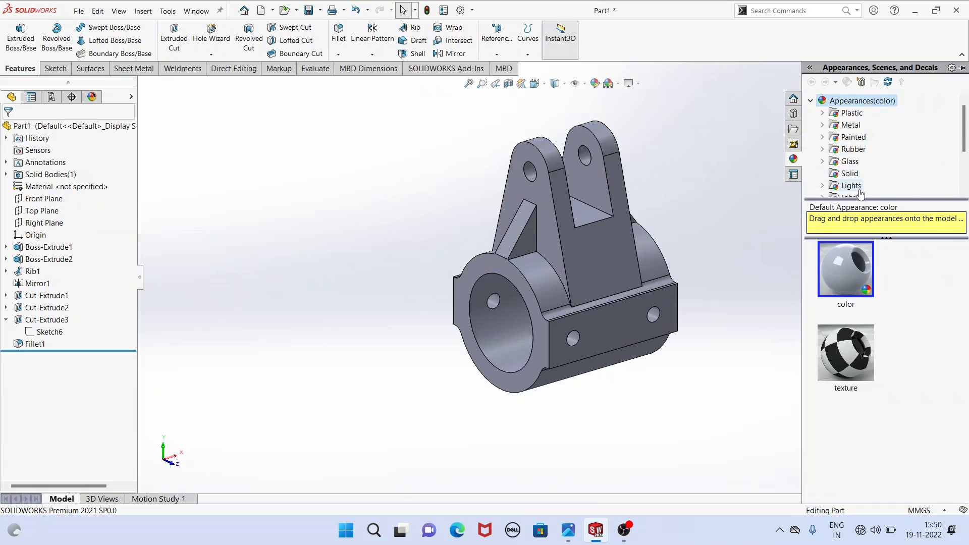
scroll(860, 194, "down", 2)
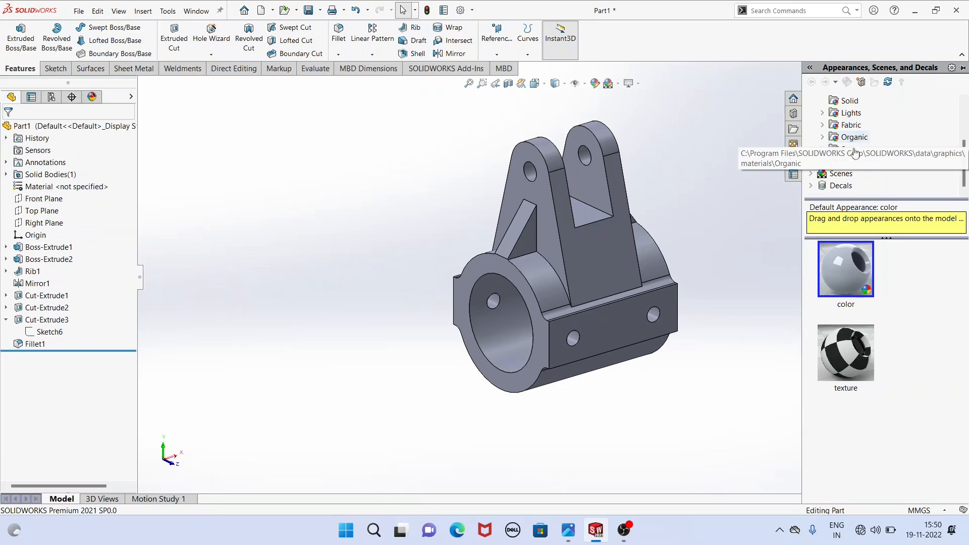
left_click(822, 137)
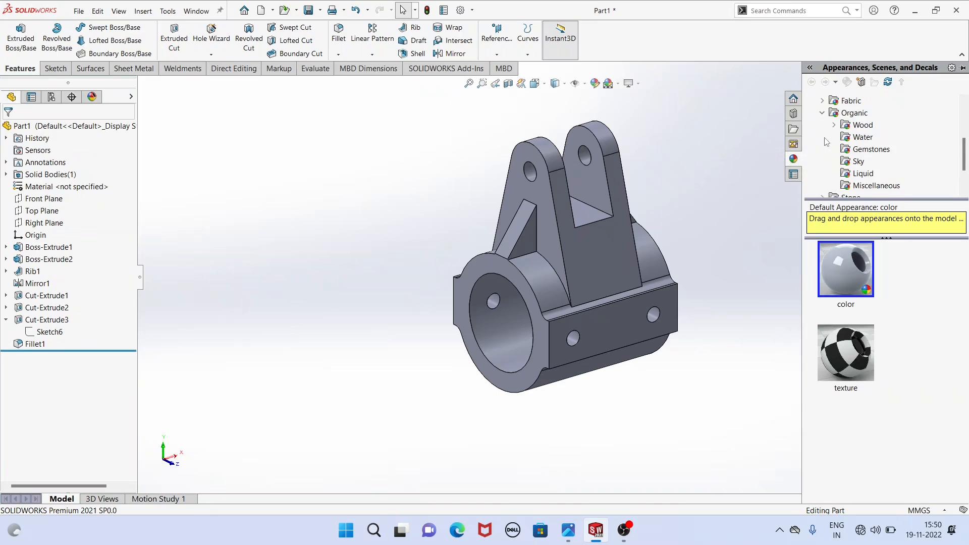
left_click(862, 126)
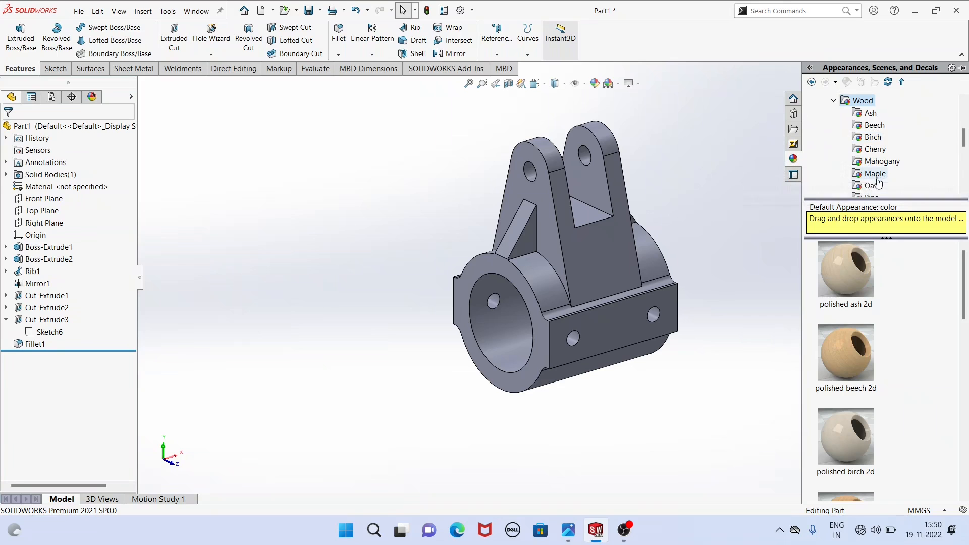
left_click(875, 174)
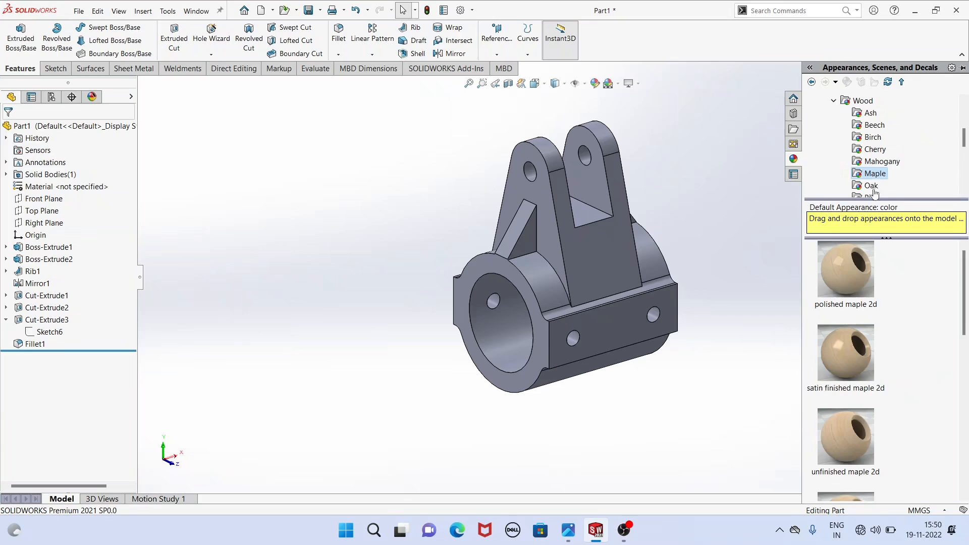
scroll(877, 396, "down", 5)
mouse_move(877, 396)
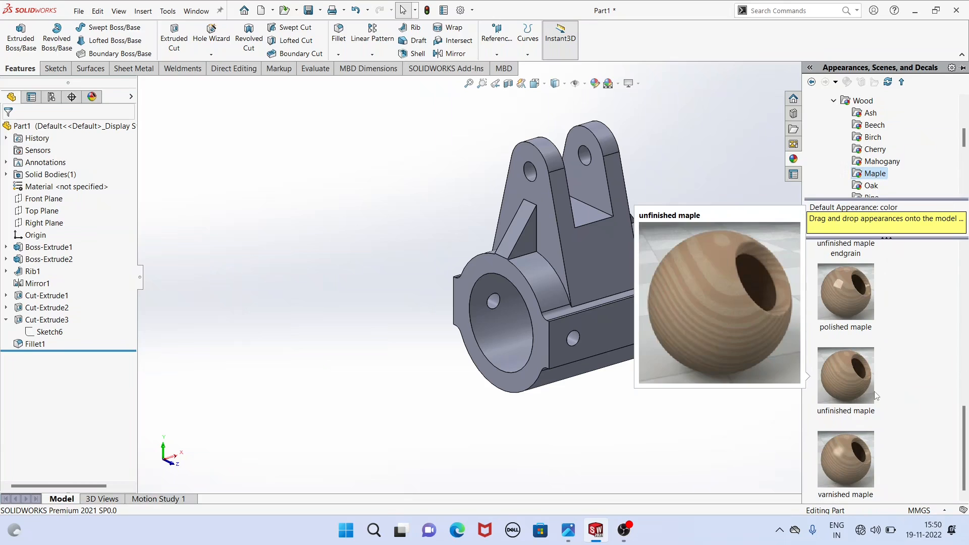
left_click(859, 387)
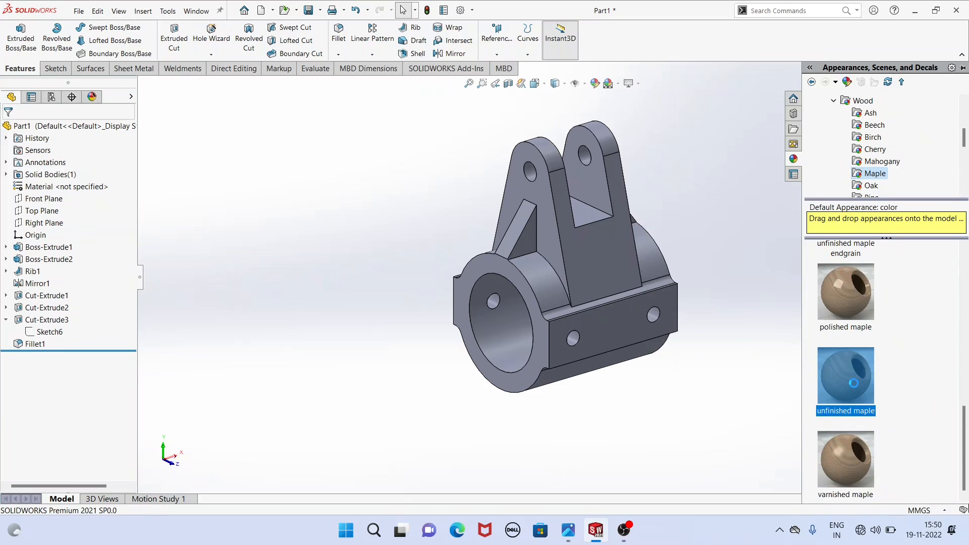
middle_click_drag(730, 359, 677, 335)
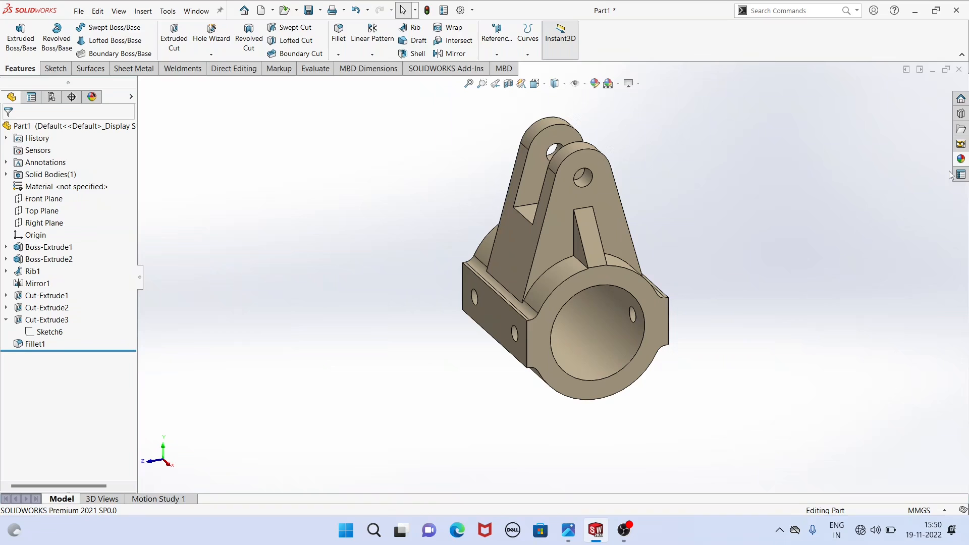
Try the matte platinum metal appearance on the part, and apply polished platinum instead.
left_click(960, 158)
scroll(891, 129, "up", 5)
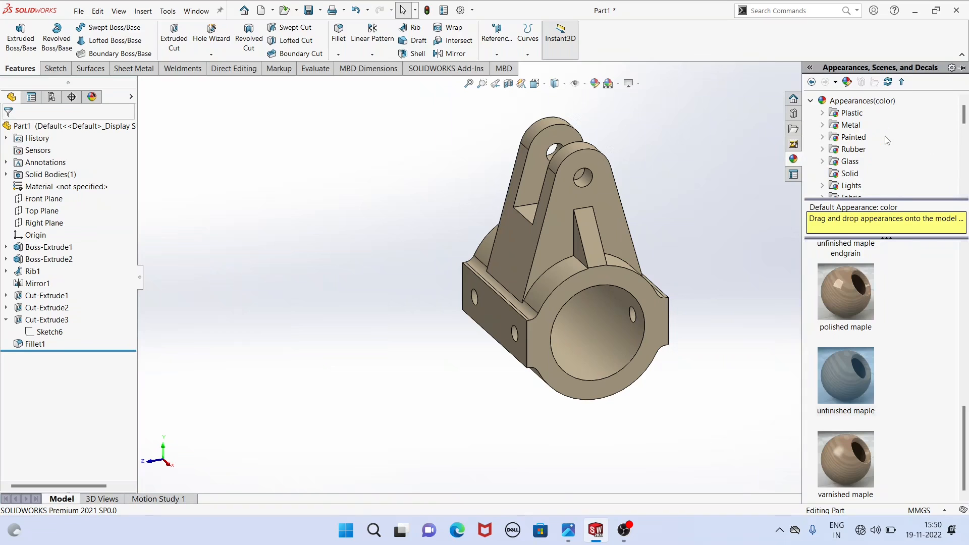
left_click(828, 126)
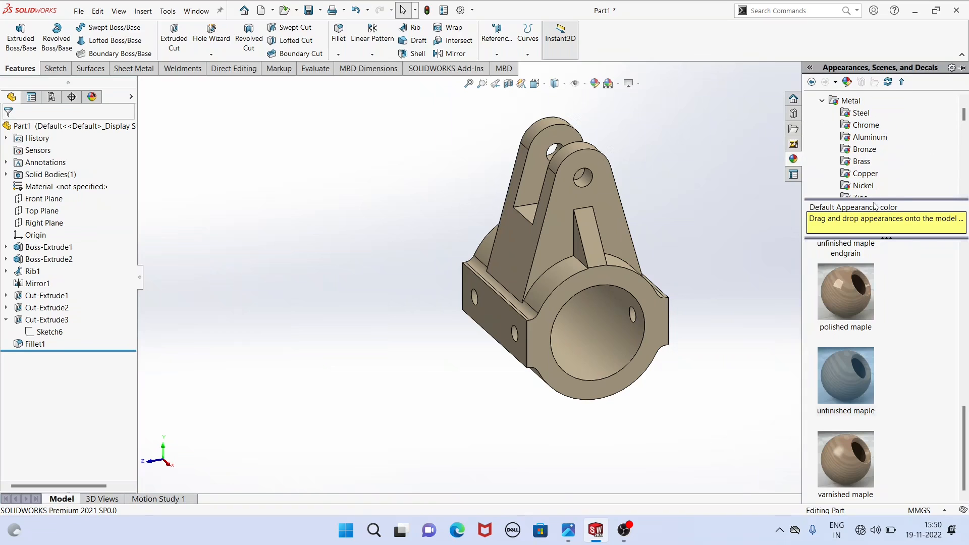
scroll(867, 162, "down", 2)
scroll(877, 197, "down", 1)
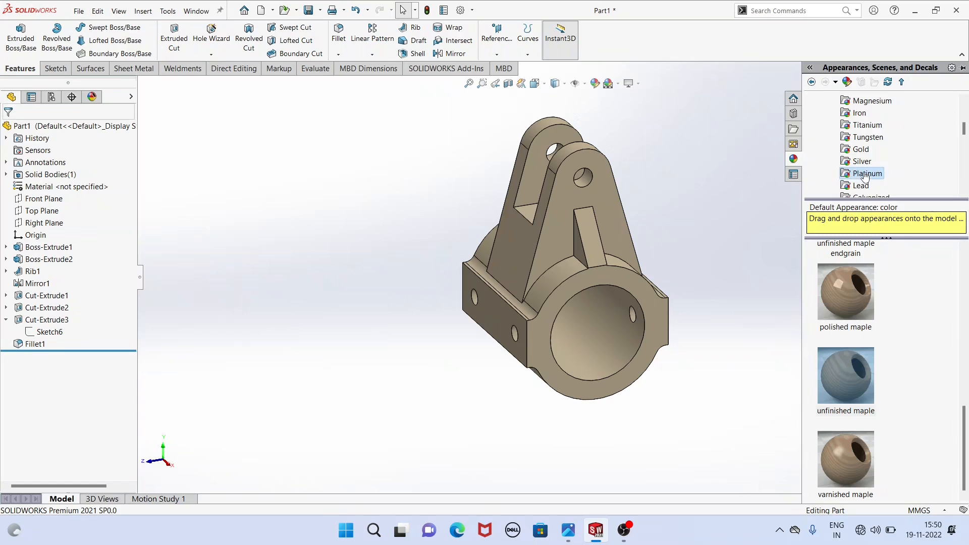
left_click(864, 174)
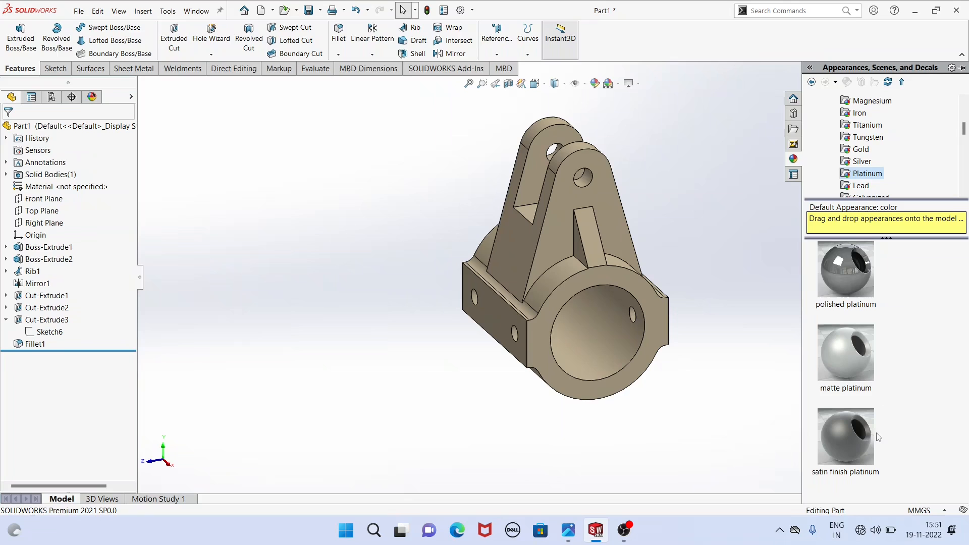
left_click(840, 349)
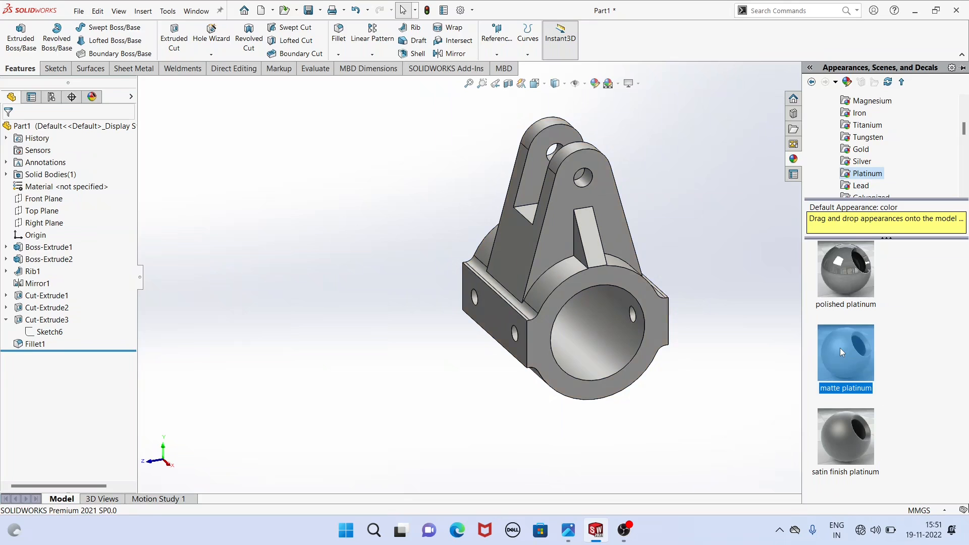
mouse_move(841, 351)
left_click(858, 283)
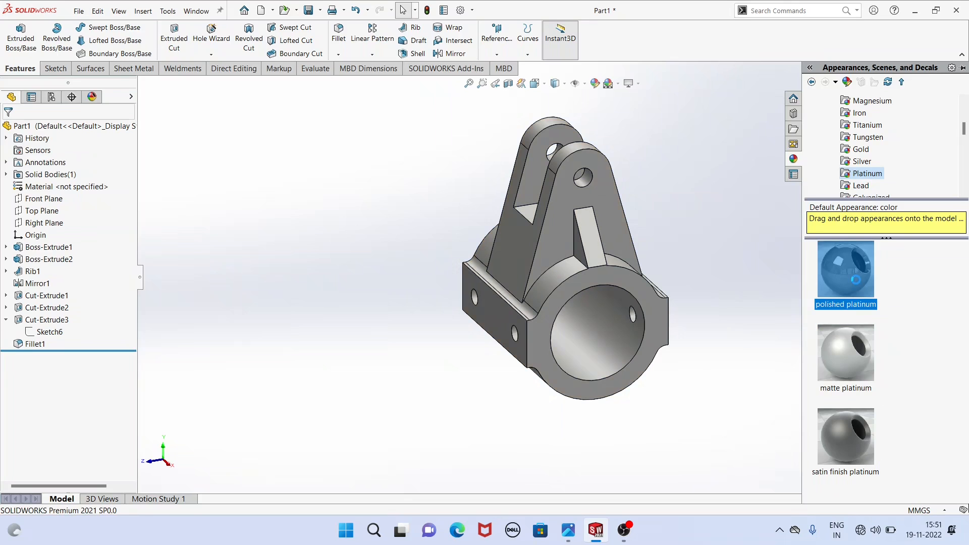
middle_click_drag(785, 265, 811, 292)
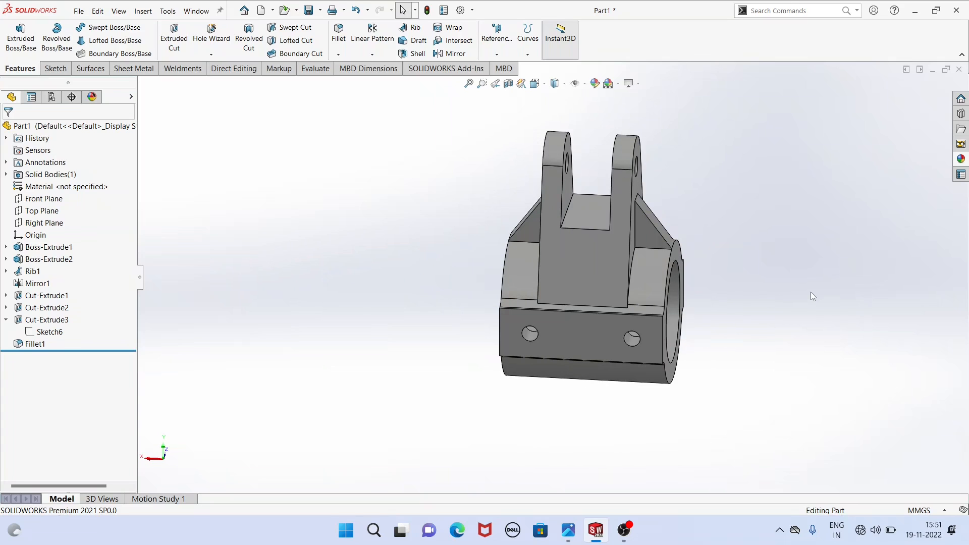